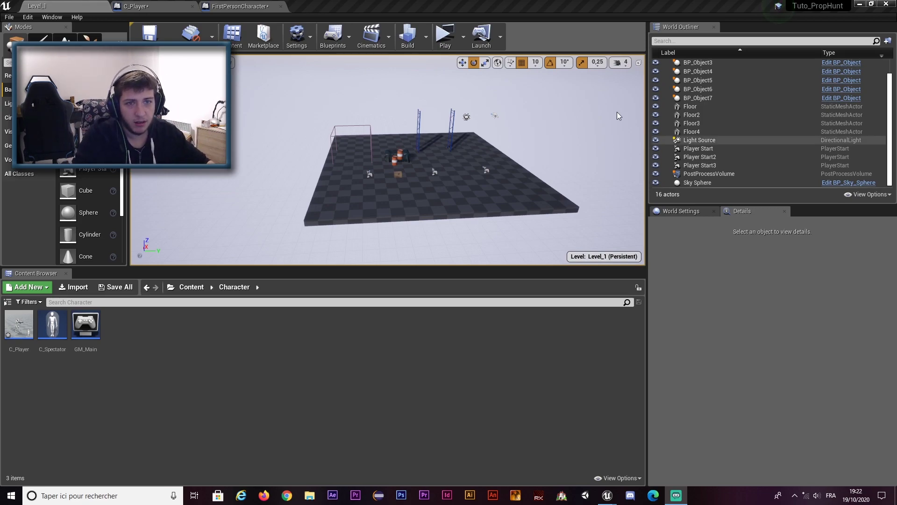
Run a multiplayer Play-in-Editor test of Level_1 and bring the first client window to the front.
{"action": "left_click", "coordinate": [445, 35]}
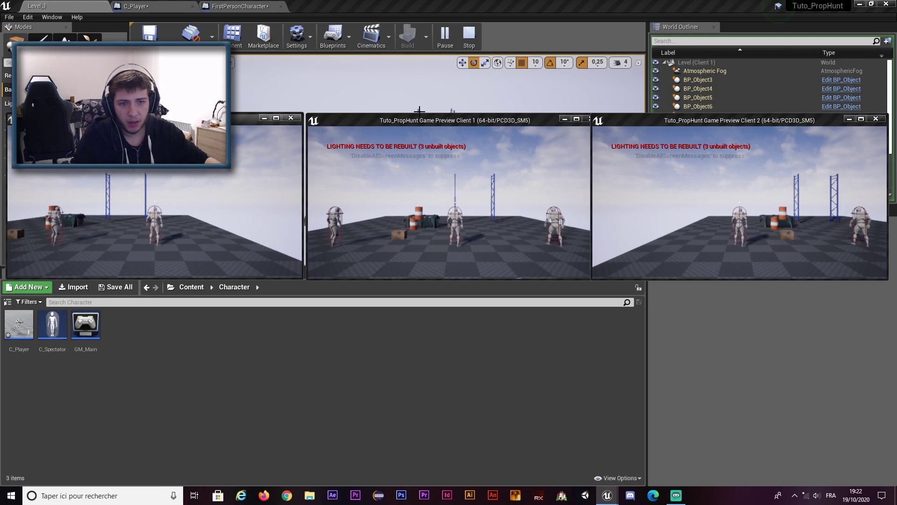
{"action": "left_click", "coordinate": [416, 239]}
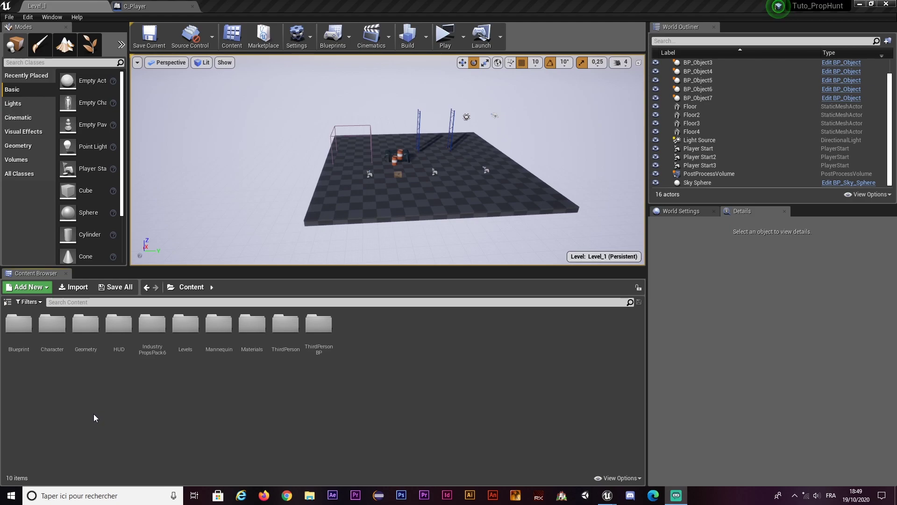
Add the Blueprint First Person template from the Feature or Content Pack list.
{"action": "left_click", "coordinate": [30, 288]}
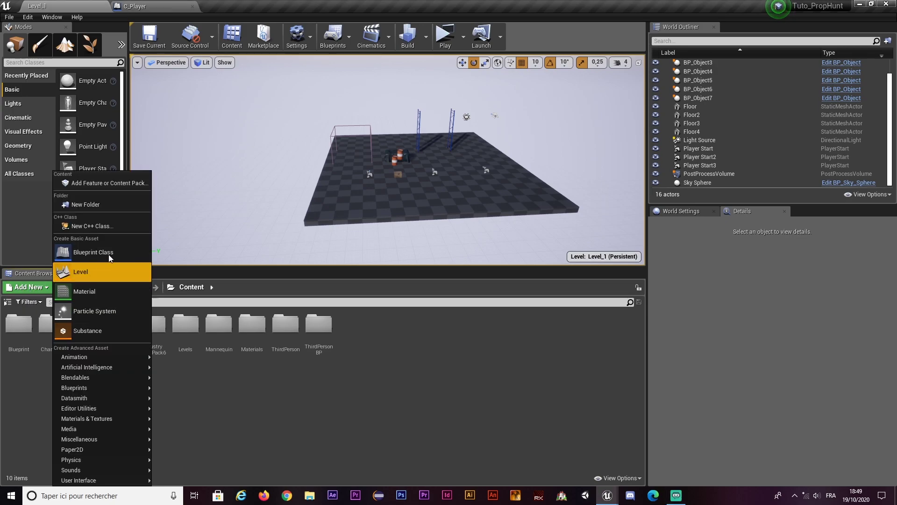
{"action": "left_click", "coordinate": [124, 185]}
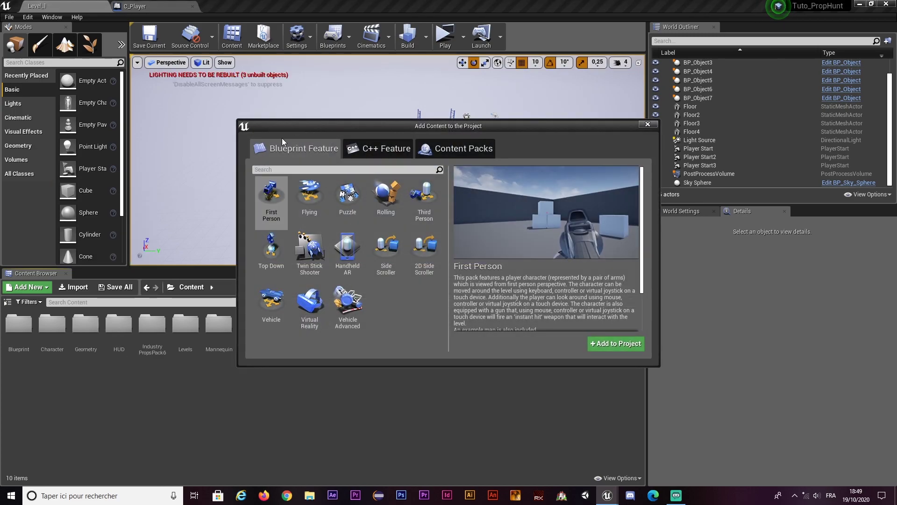
{"action": "left_click", "coordinate": [271, 204]}
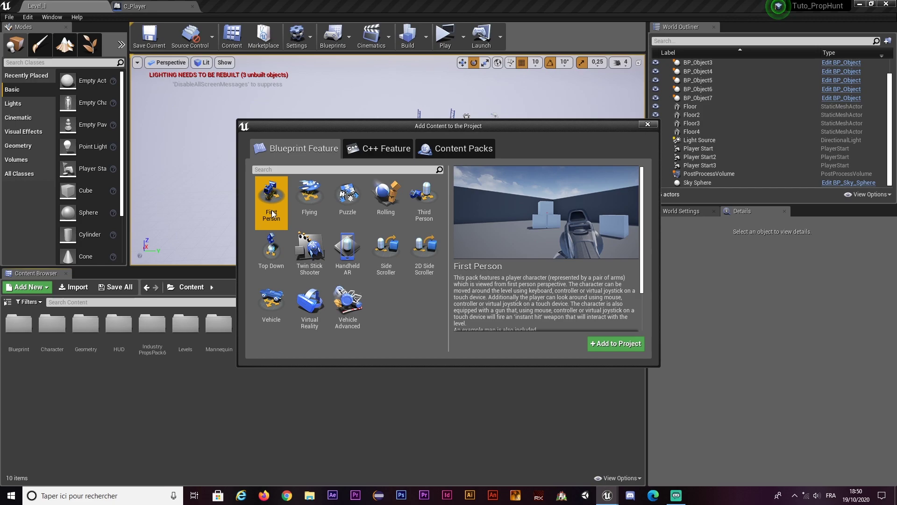
{"action": "left_click", "coordinate": [603, 345]}
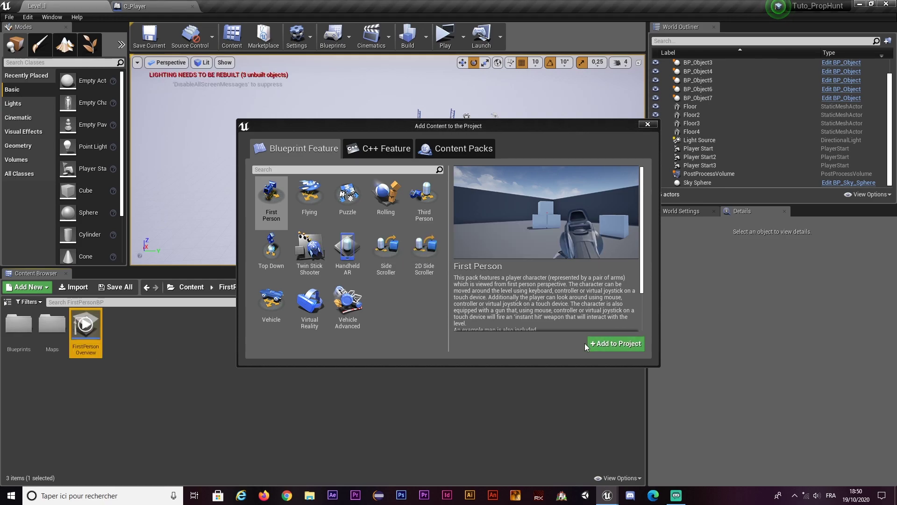
Close the add-content window and open the FirstPersonBP folder.
{"action": "left_click", "coordinate": [647, 124]}
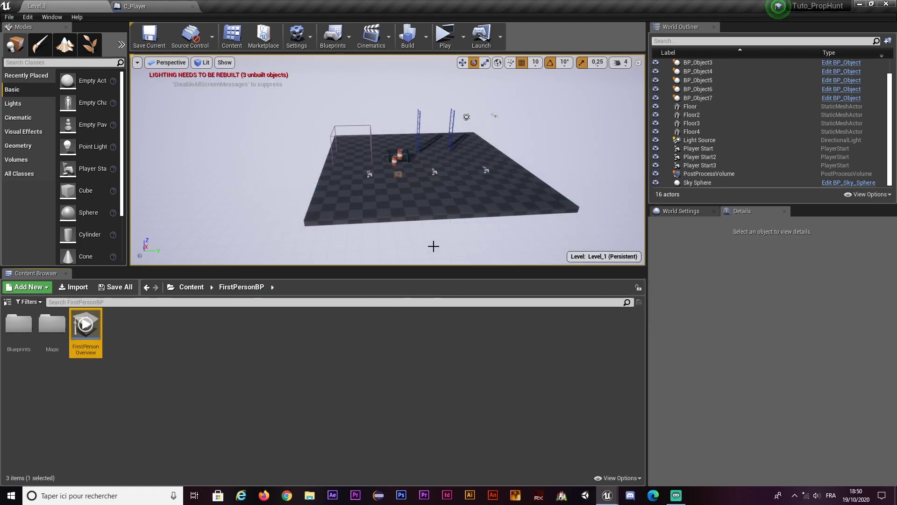
{"action": "left_click", "coordinate": [192, 287]}
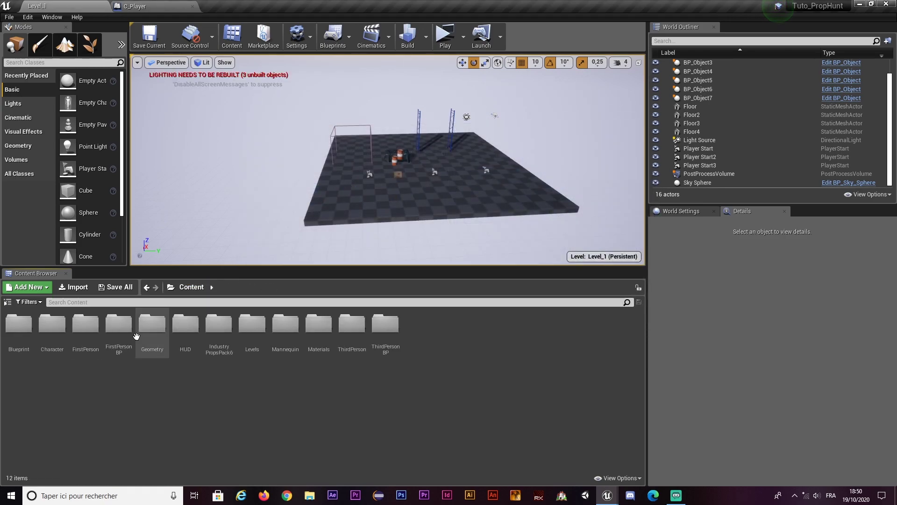
{"action": "left_click", "coordinate": [97, 348]}
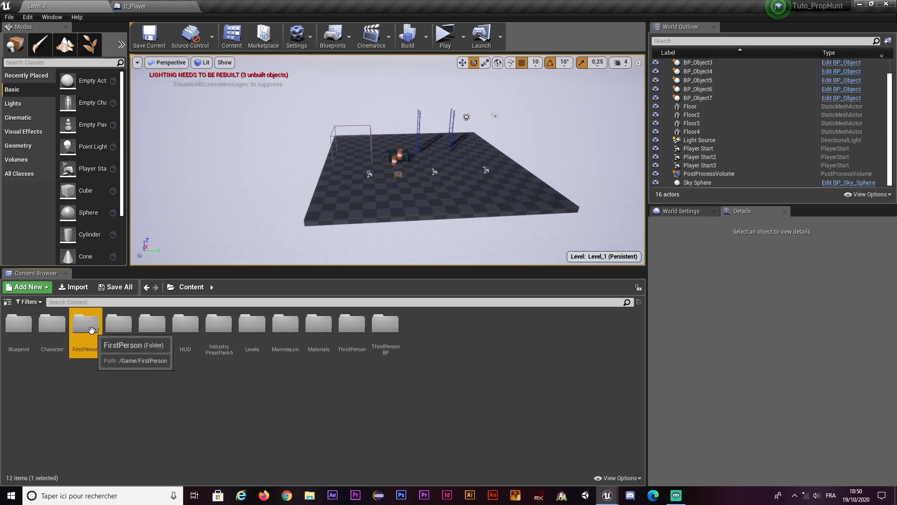
{"action": "left_click", "coordinate": [116, 348]}
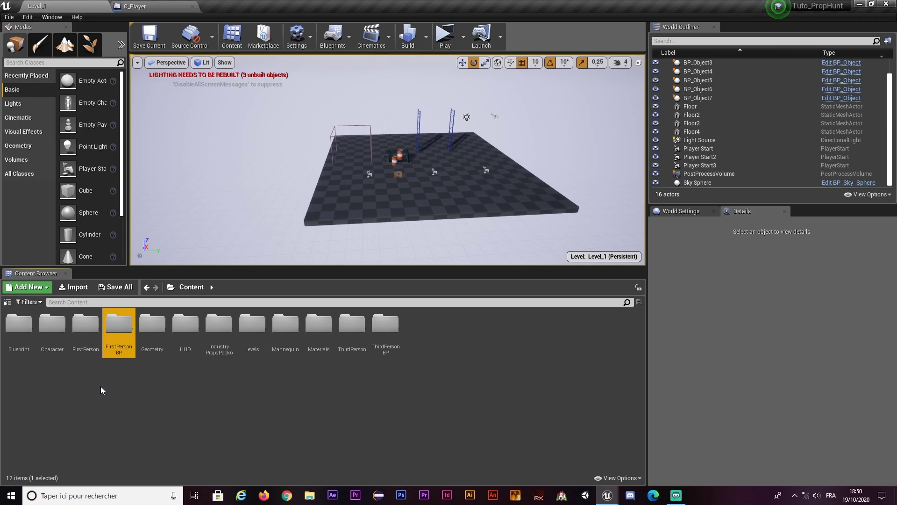
{"action": "double_click", "coordinate": [117, 343]}
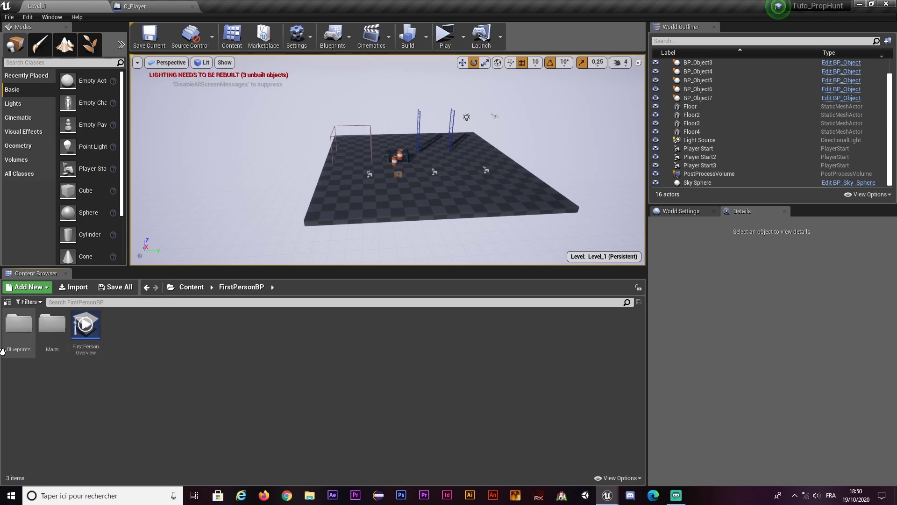
Delete the Maps folder and FirstPersonOverview, then open the Blueprints folder.
{"action": "left_click", "coordinate": [52, 331]}
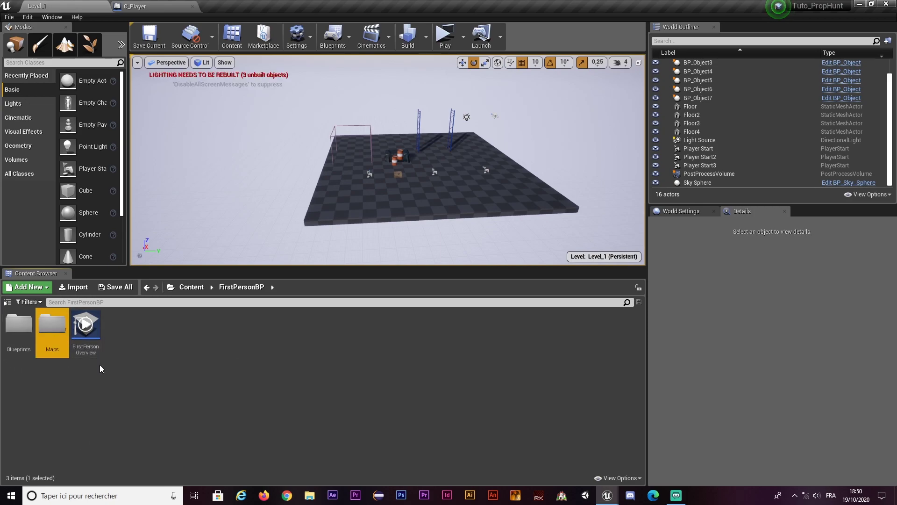
{"action": "left_click", "coordinate": [91, 351], "text": "ctrl"}
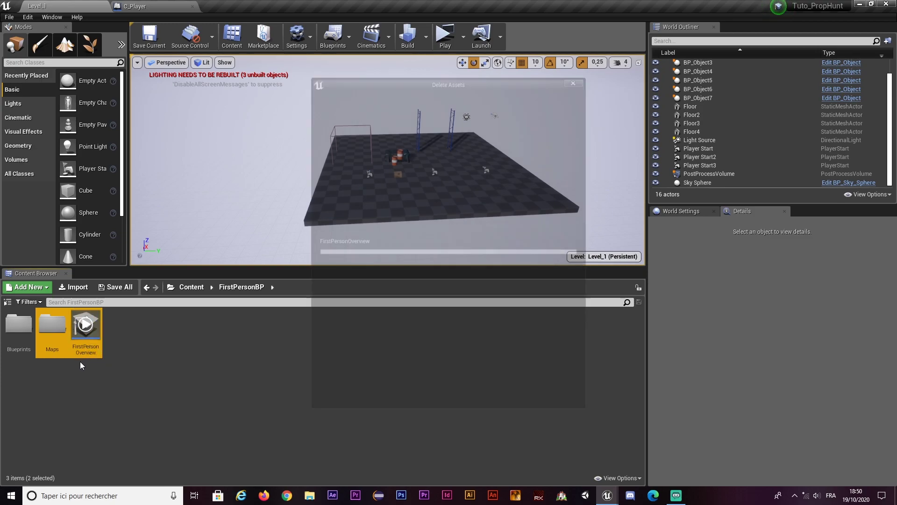
{"action": "key", "text": "Delete"}
{"action": "left_click", "coordinate": [374, 401]}
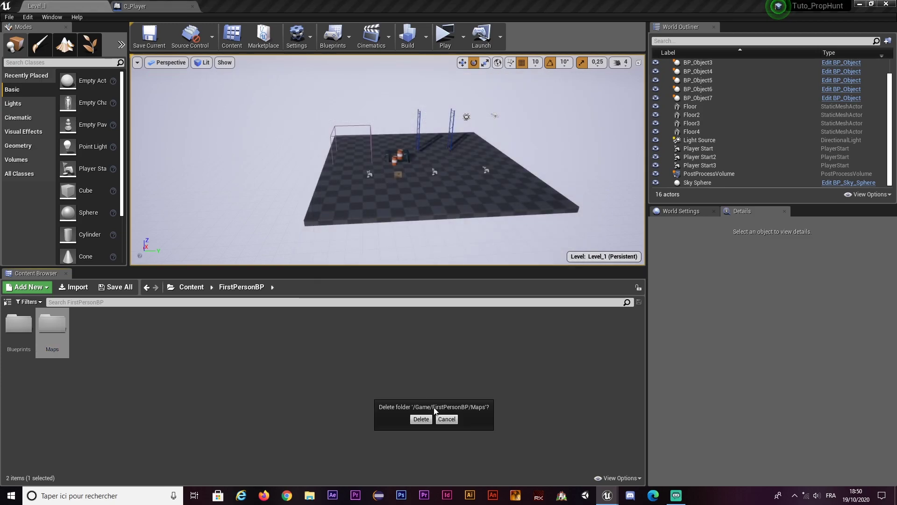
{"action": "key", "text": "Return"}
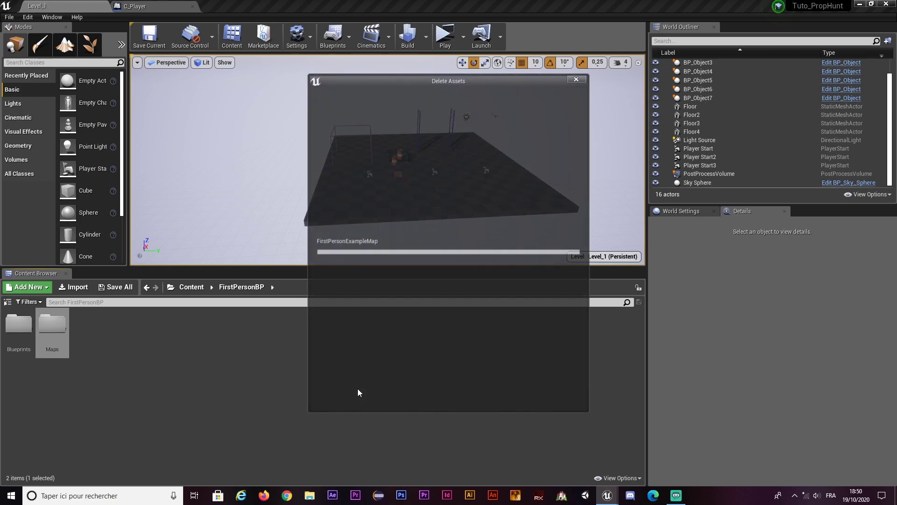
{"action": "left_click", "coordinate": [361, 395]}
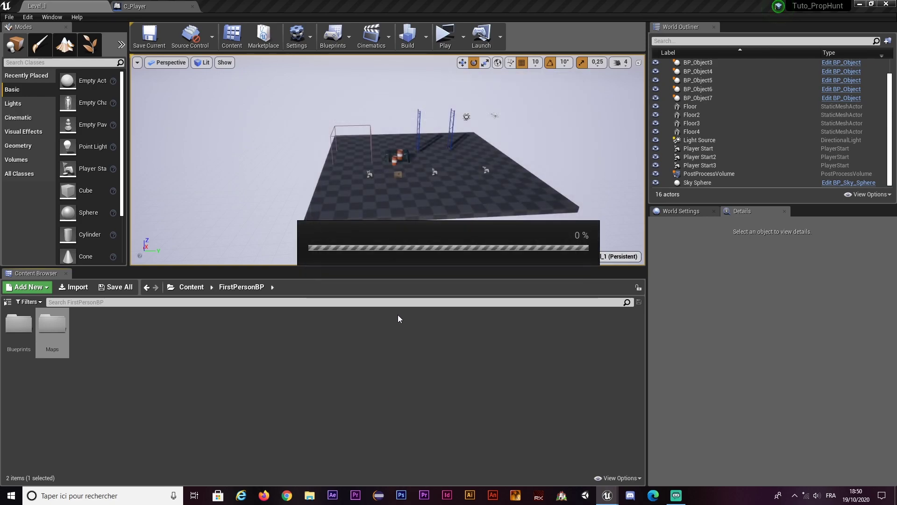
{"action": "double_click", "coordinate": [23, 331]}
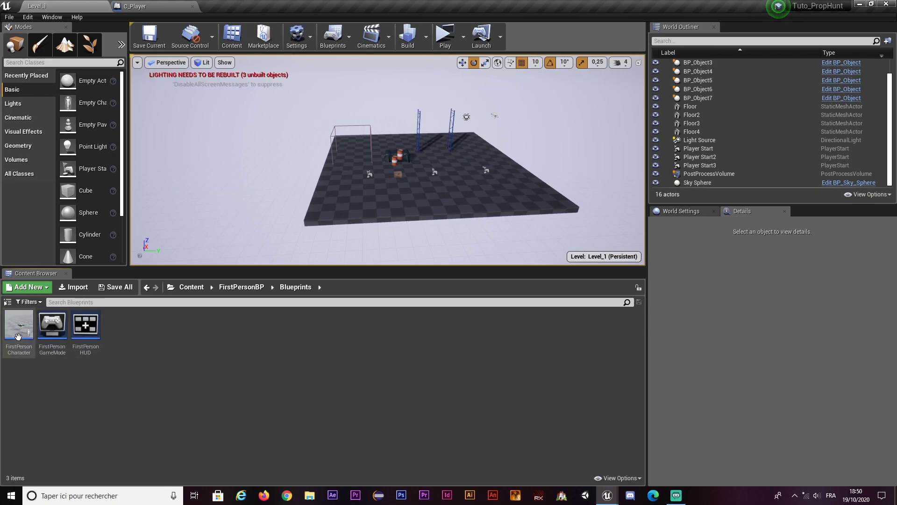
Open the FirstPersonCharacter blueprint and frame the whole character in its viewport.
{"action": "left_click", "coordinate": [24, 333]}
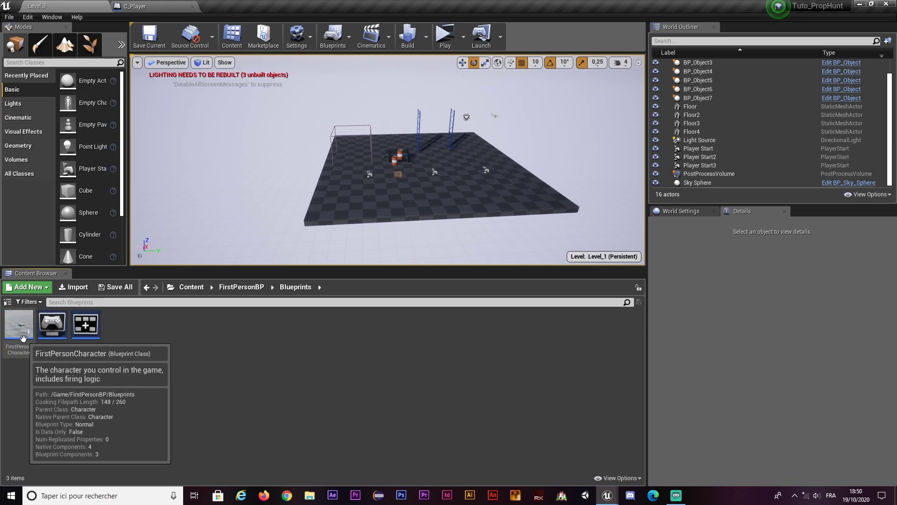
{"action": "double_click", "coordinate": [24, 339]}
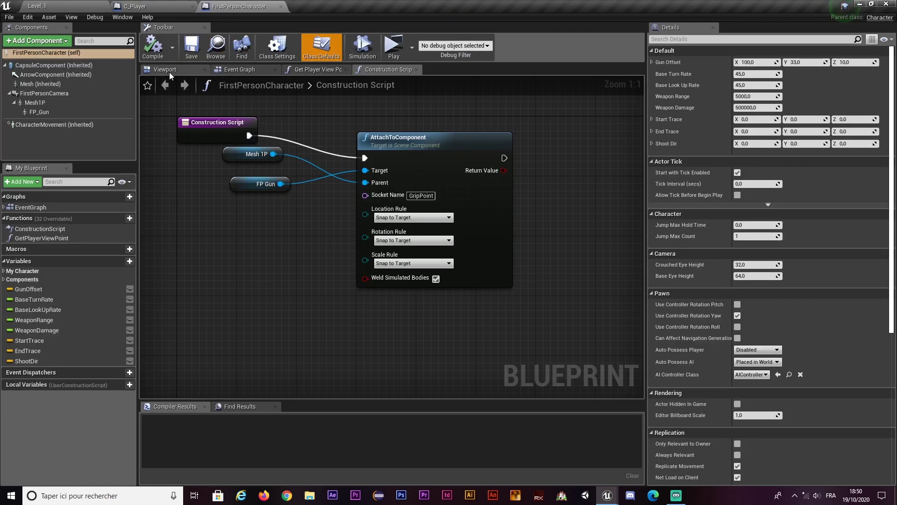
{"action": "left_click", "coordinate": [170, 70]}
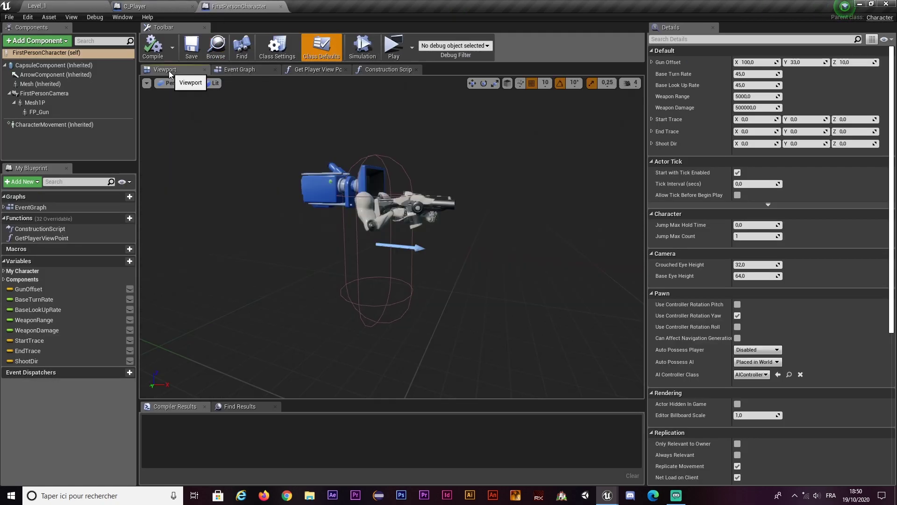
{"action": "right_click_drag", "start_coordinate": [327, 233], "coordinate": [322, 197]}
{"action": "mouse_move", "coordinate": [392, 233]}
{"action": "right_mouse_down"}
{"action": "mouse_move", "coordinate": [383, 224]}
{"action": "mouse_move", "coordinate": [392, 234]}
{"action": "mouse_move", "coordinate": [384, 224]}
{"action": "mouse_move", "coordinate": [392, 233]}
{"action": "mouse_move", "coordinate": [368, 231]}
{"action": "right_mouse_up"}
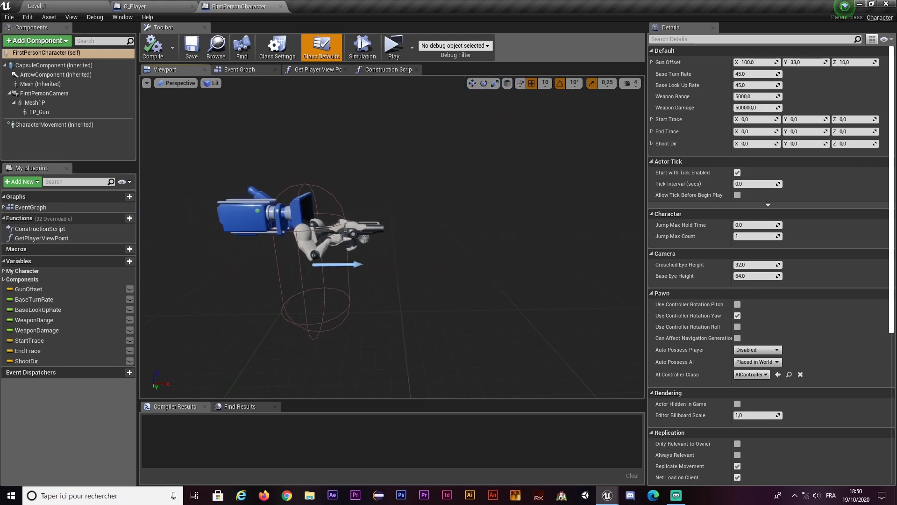
Inspect the FirstPersonCamera, Mesh1P and FP_Gun components in the preview and Components panel.
{"action": "left_click", "coordinate": [369, 231]}
{"action": "left_click", "coordinate": [398, 231]}
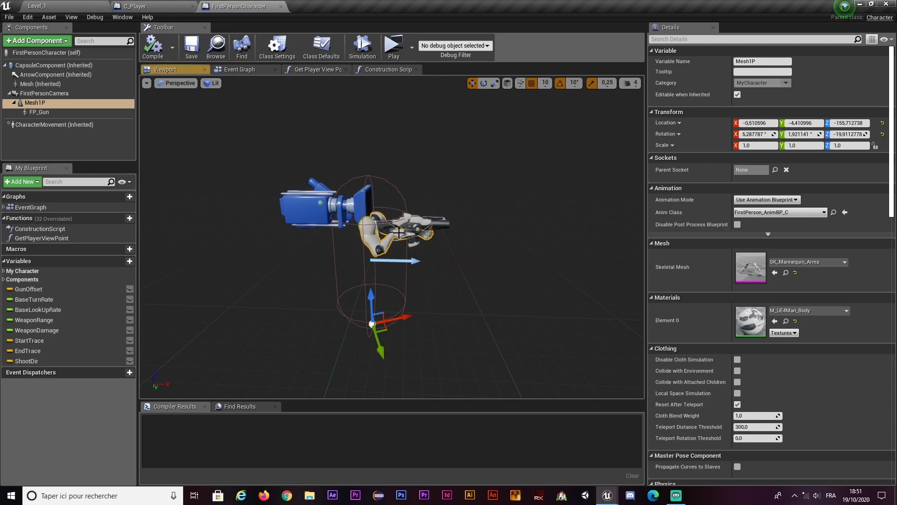
{"action": "left_click", "coordinate": [412, 247]}
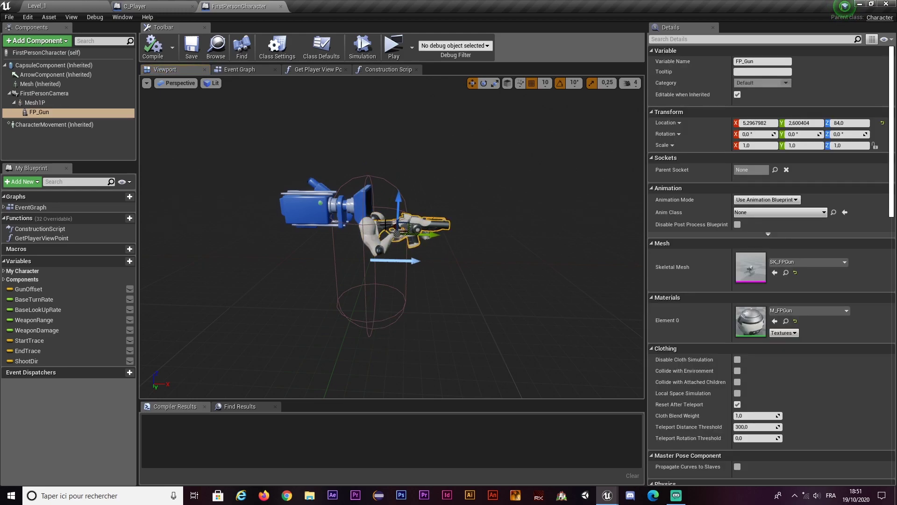
{"action": "left_click", "coordinate": [369, 235], "text": "ctrl"}
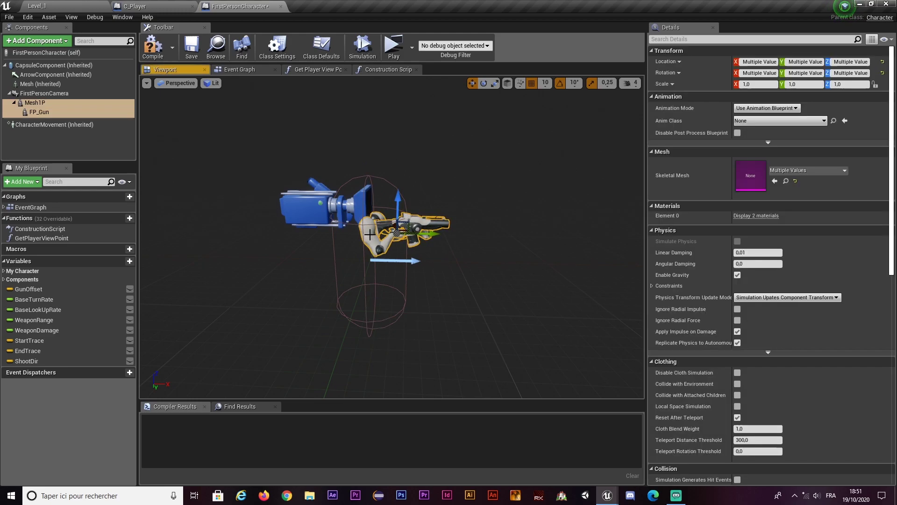
{"action": "left_click", "coordinate": [317, 223], "text": "ctrl"}
{"action": "left_click", "coordinate": [343, 208]}
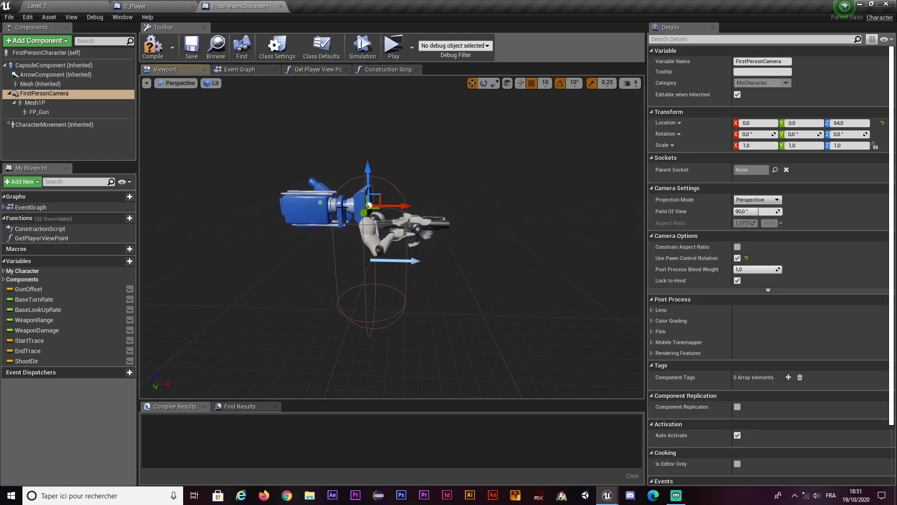
{"action": "left_click", "coordinate": [363, 228], "text": "ctrl"}
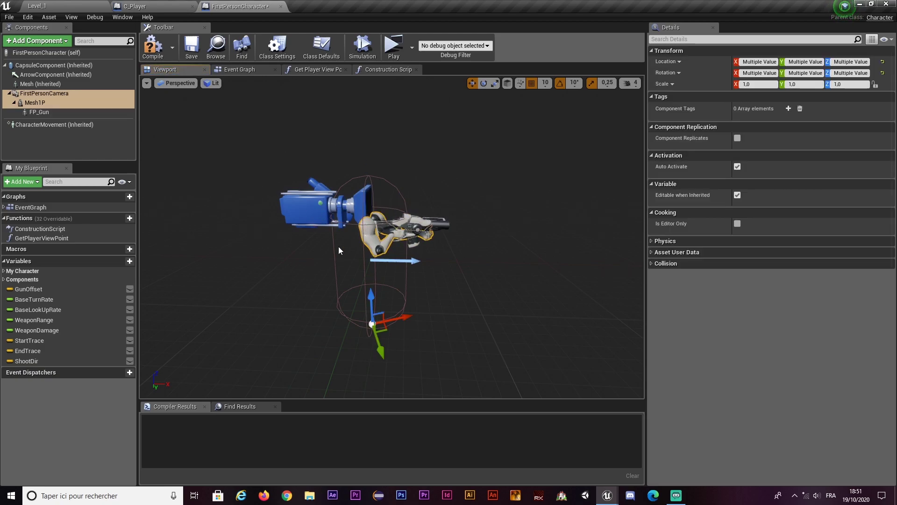
{"action": "left_click", "coordinate": [38, 94]}
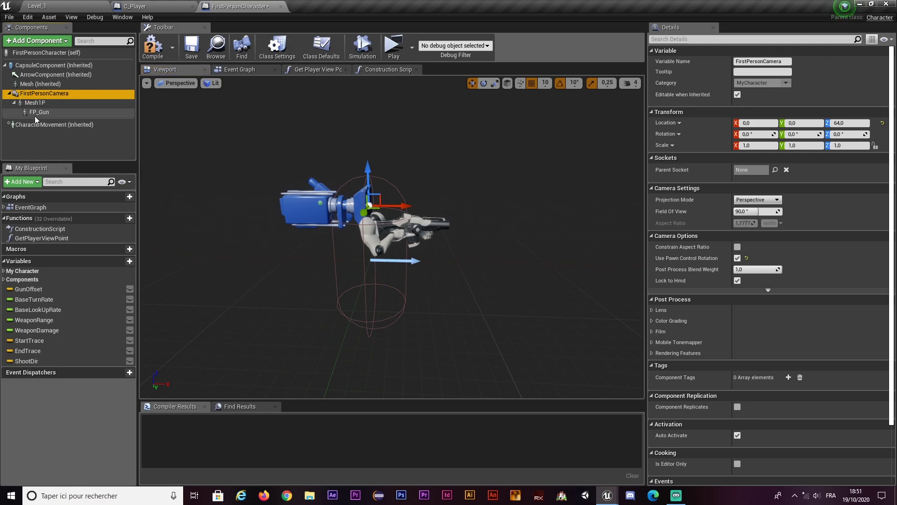
{"action": "left_click", "coordinate": [38, 113]}
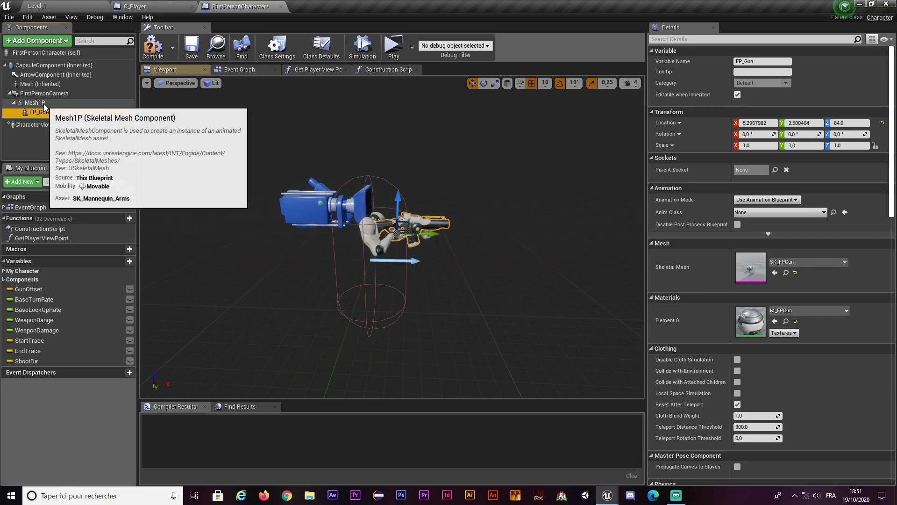
{"action": "left_click", "coordinate": [41, 94]}
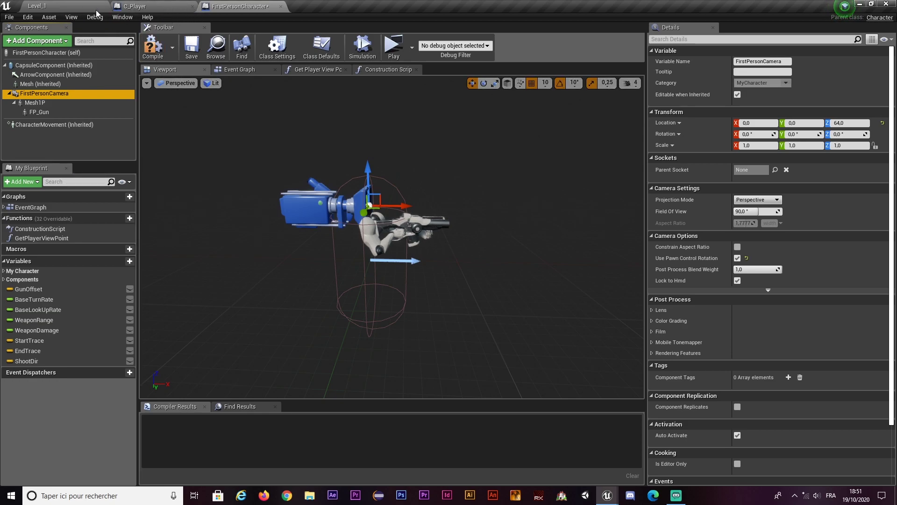
{"action": "left_click", "coordinate": [142, 9]}
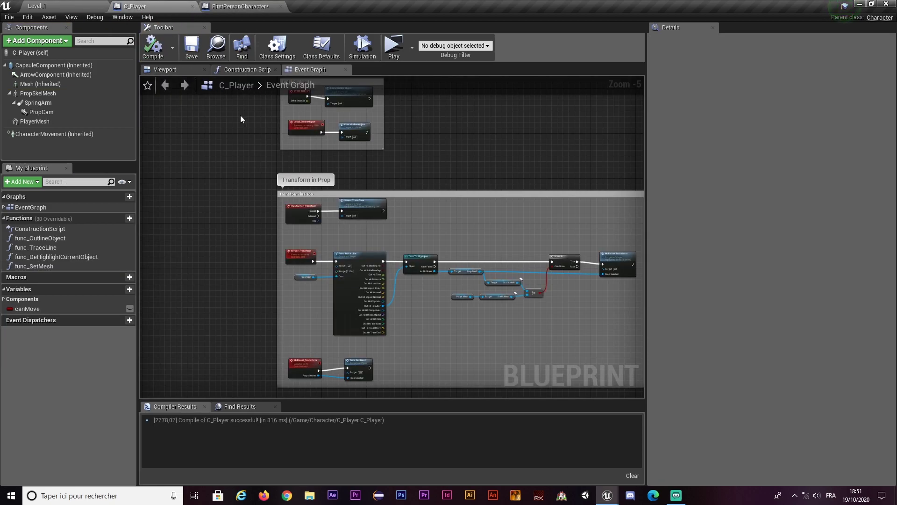
Open the Content/Character folder and add a Camera component under C_Player's capsule.
{"action": "left_click", "coordinate": [39, 6]}
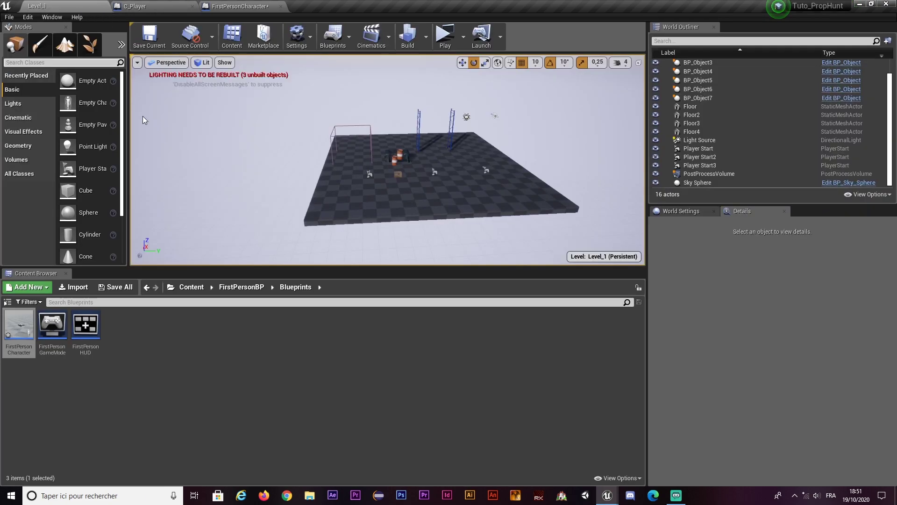
{"action": "left_click", "coordinate": [192, 287]}
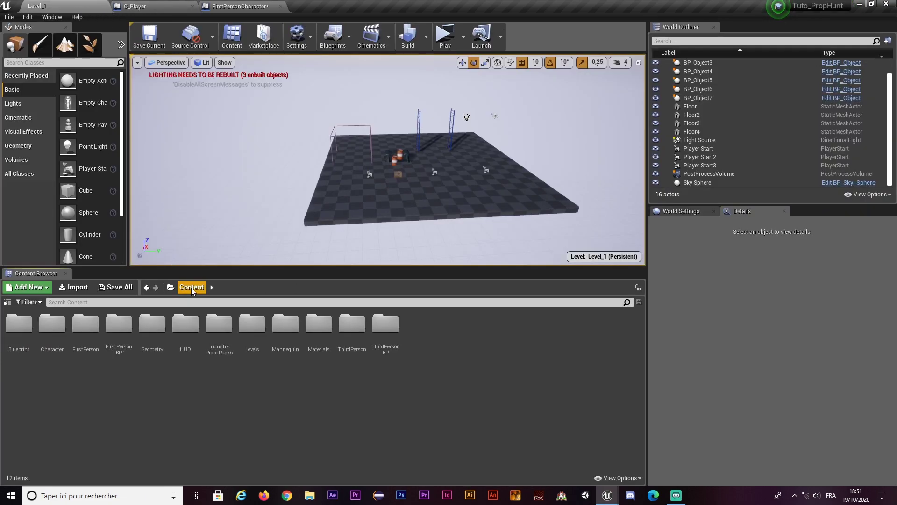
{"action": "double_click", "coordinate": [51, 346]}
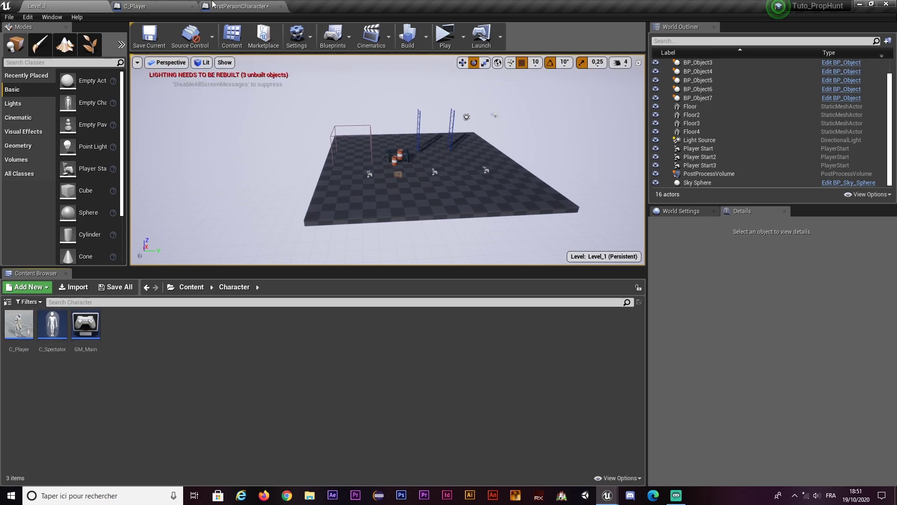
{"action": "left_click", "coordinate": [150, 6]}
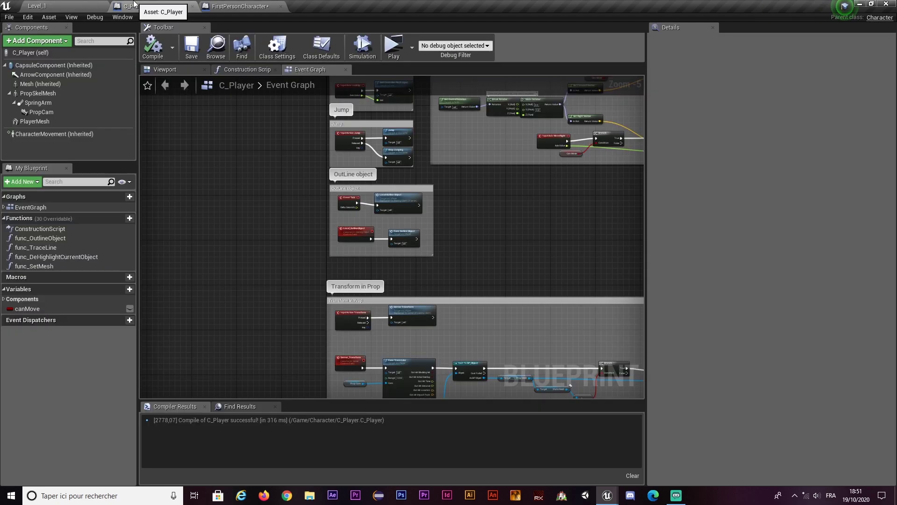
{"action": "left_click", "coordinate": [168, 70]}
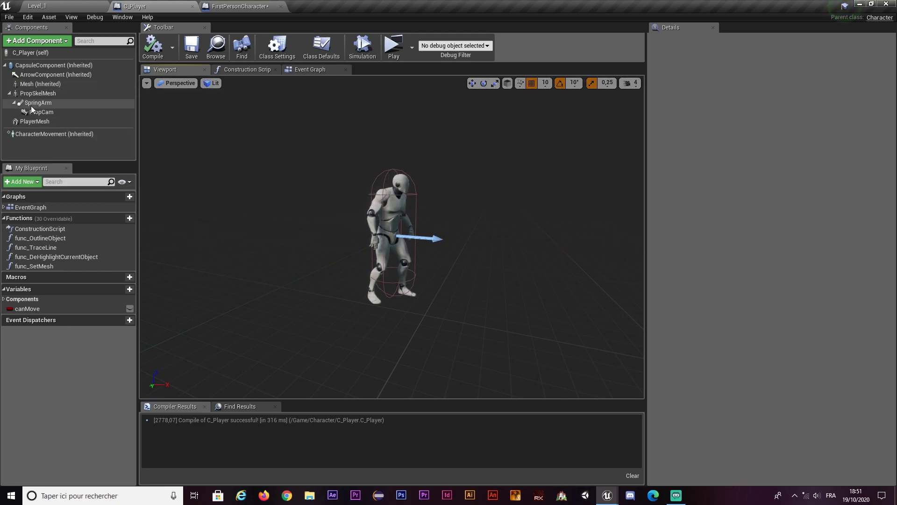
{"action": "left_click", "coordinate": [27, 67]}
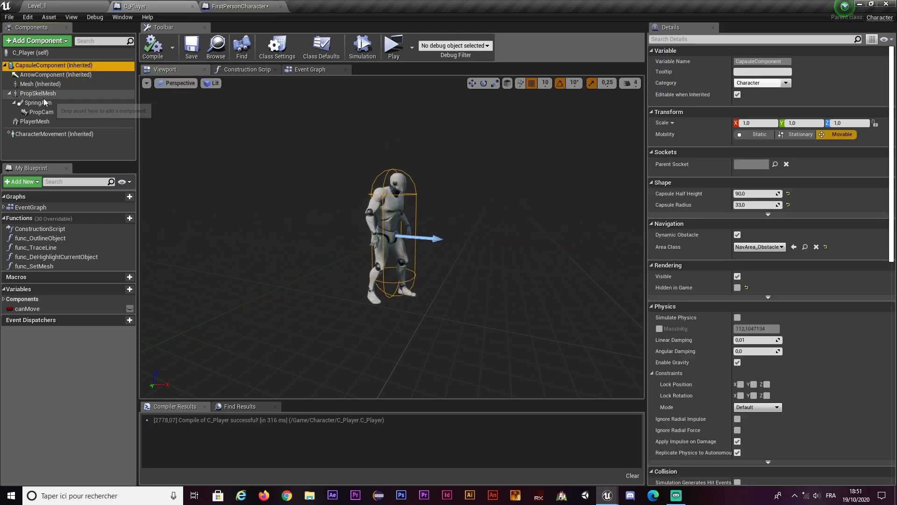
{"action": "left_click_drag", "start_coordinate": [43, 98], "coordinate": [48, 103]}
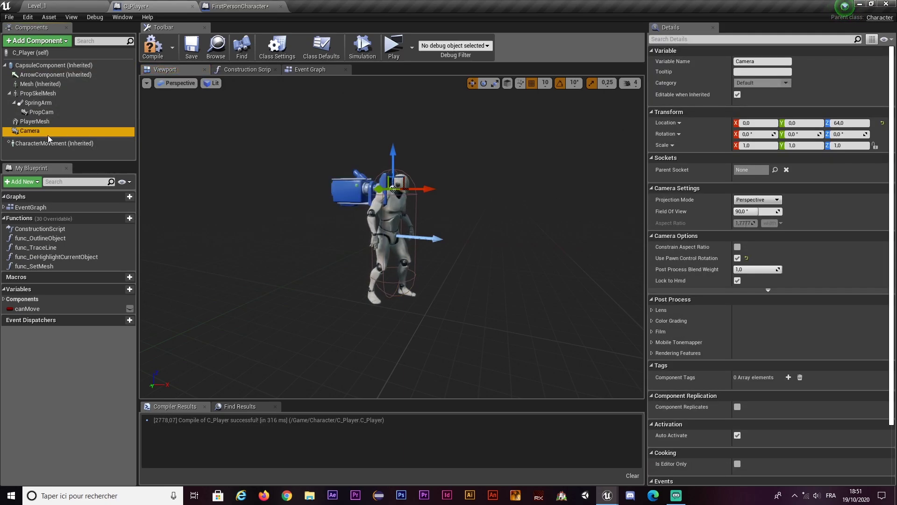
Copy FirstPersonCamera, Mesh1P and FP_Gun from FirstPersonCharacter's Components panel.
{"action": "left_click", "coordinate": [236, 6]}
{"action": "left_click", "coordinate": [40, 112], "text": "shift"}
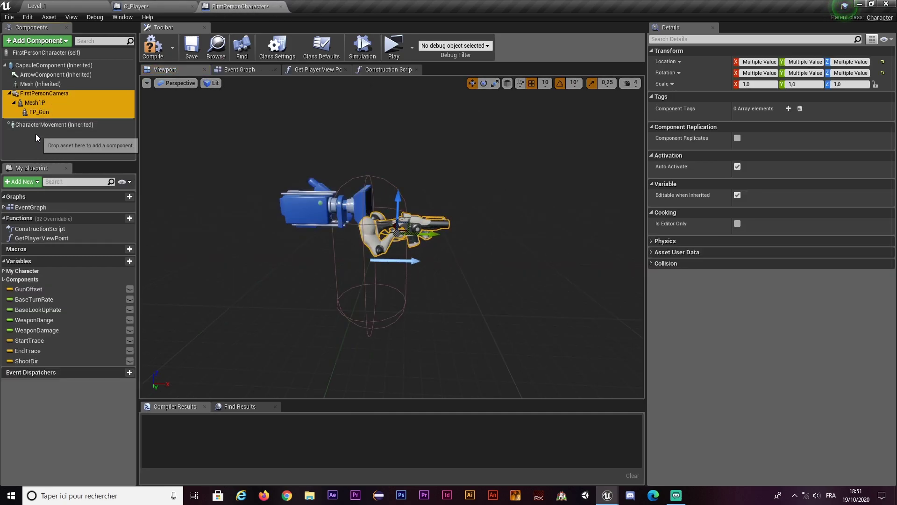
{"action": "left_click", "coordinate": [43, 95]}
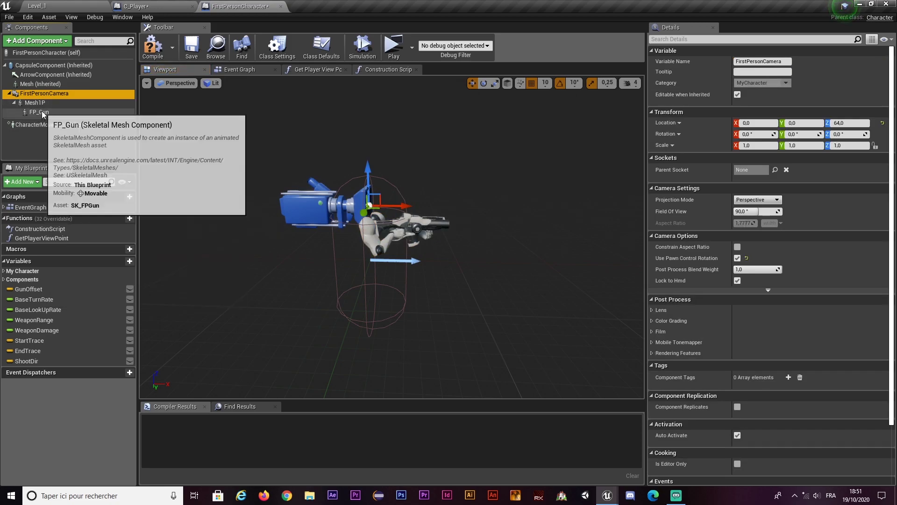
{"action": "left_click", "coordinate": [41, 114], "text": "shift"}
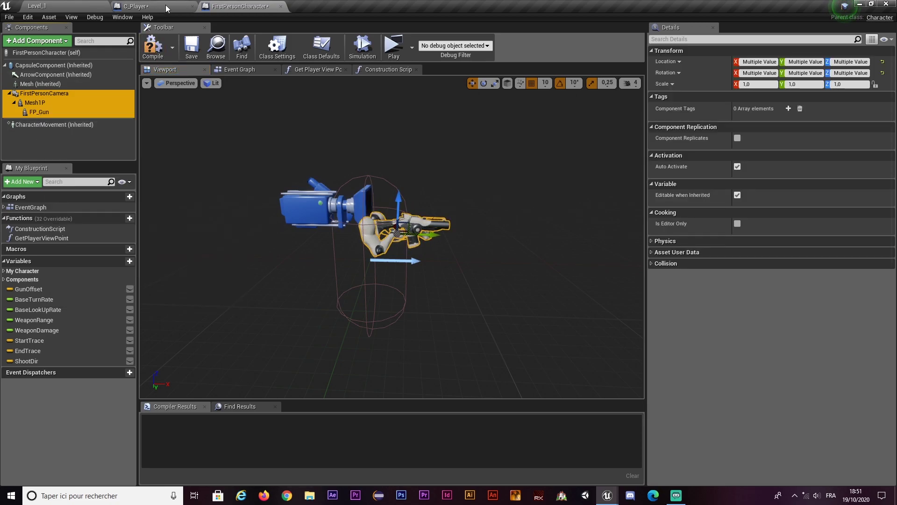
Replace C_Player's lone Camera with the pasted camera, arms mesh and gun.
{"action": "left_click", "coordinate": [166, 8]}
{"action": "left_click", "coordinate": [35, 122]}
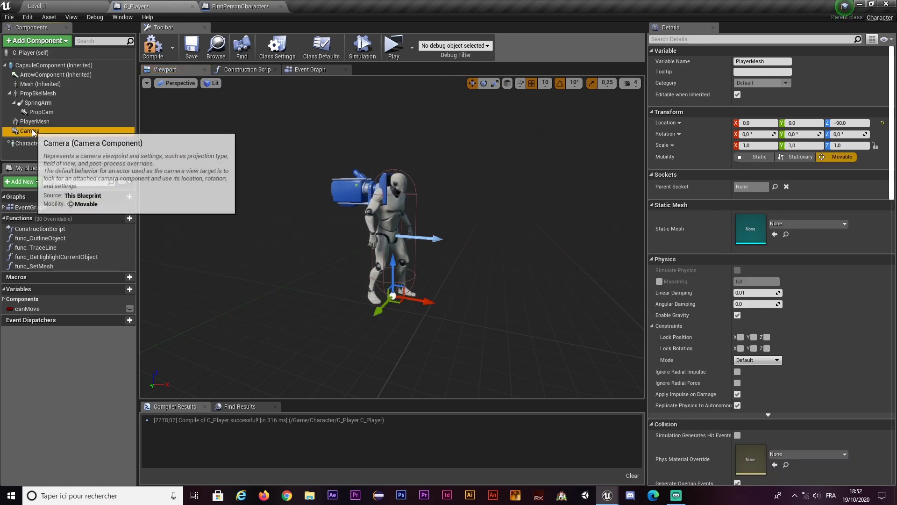
{"action": "left_click", "coordinate": [33, 131]}
{"action": "key", "text": "Delete"}
{"action": "left_click", "coordinate": [29, 66]}
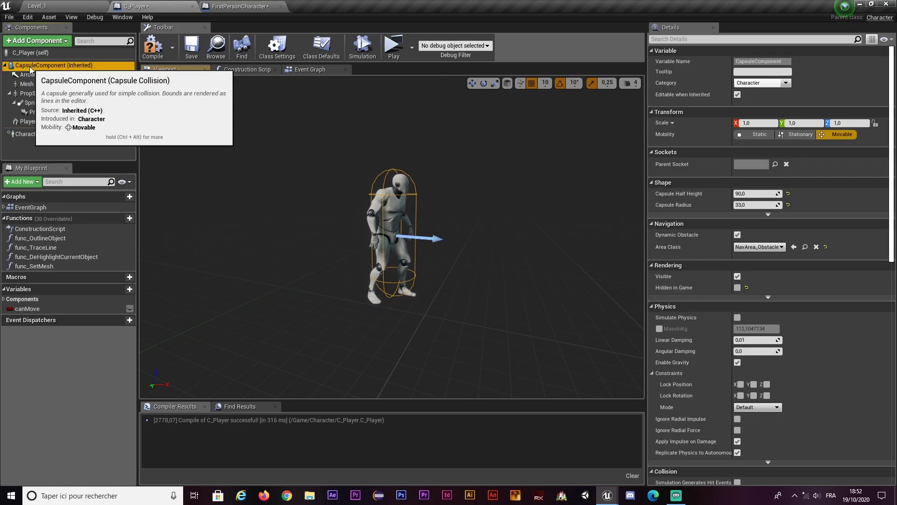
{"action": "key", "text": "ctrl+z"}
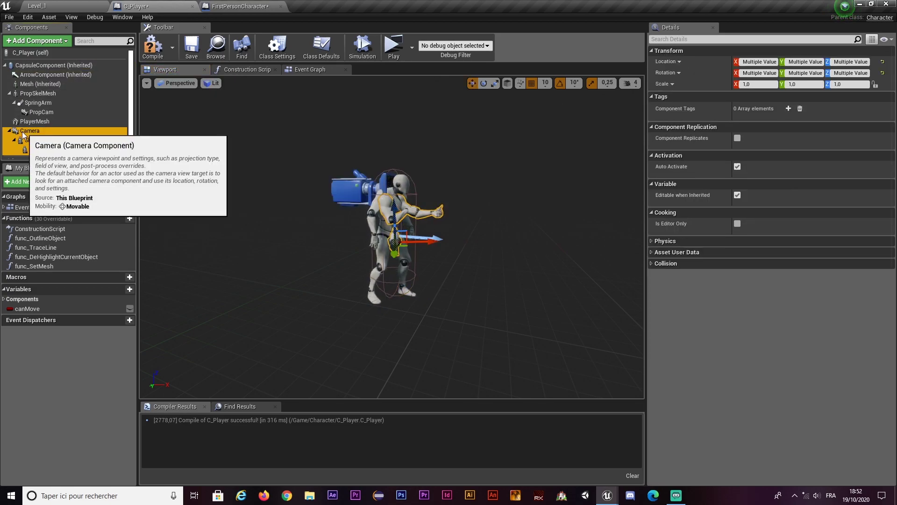
Zoom C_Player's preview in on the FP_Gun, then clear FirstPersonCharacter's selection.
{"action": "left_click", "coordinate": [58, 149]}
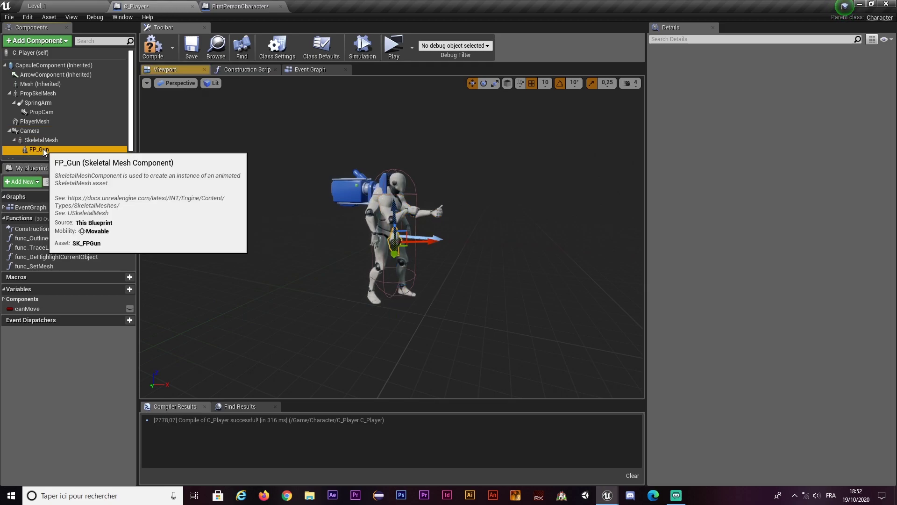
{"action": "mouse_move", "coordinate": [336, 205]}
{"action": "left_mouse_down"}
{"action": "mouse_move", "coordinate": [341, 178]}
{"action": "mouse_move", "coordinate": [394, 220]}
{"action": "mouse_move", "coordinate": [426, 191]}
{"action": "mouse_move", "coordinate": [449, 219]}
{"action": "mouse_move", "coordinate": [420, 201]}
{"action": "left_mouse_up"}
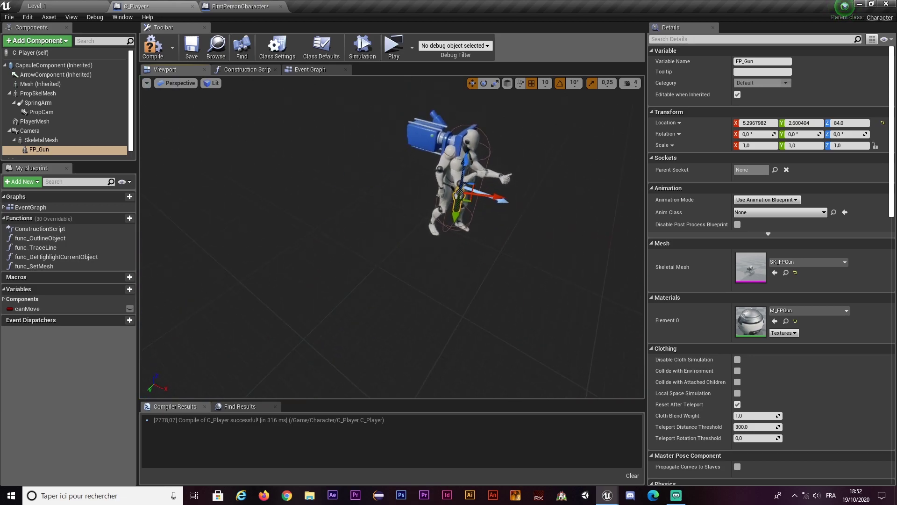
{"action": "left_click", "coordinate": [226, 8]}
{"action": "left_click", "coordinate": [293, 147]}
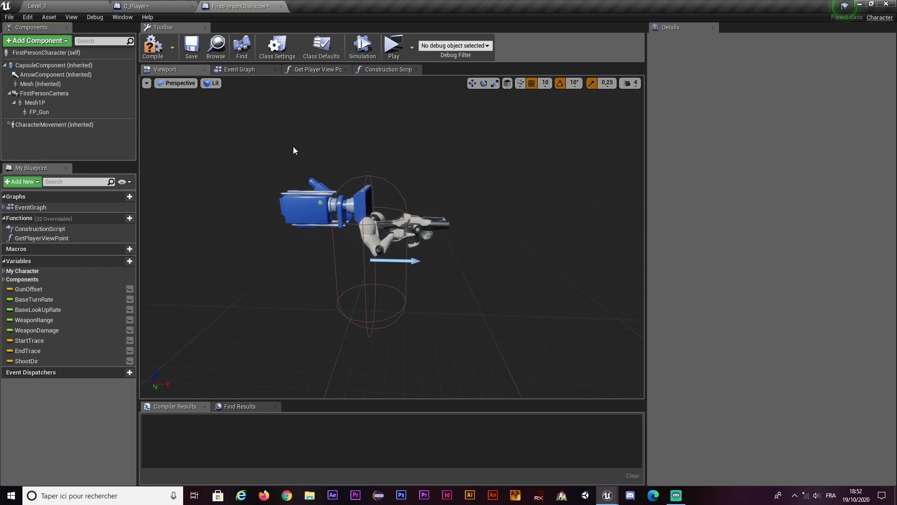
Browse FirstPersonCharacter's Event Graph, framing the Stick input and TraceShot groups.
{"action": "left_click", "coordinate": [248, 69]}
{"action": "scroll", "coordinate": [323, 208], "scroll_direction": "down", "scroll_amount": 3}
{"action": "right_click_drag", "start_coordinate": [384, 256], "coordinate": [200, 355]}
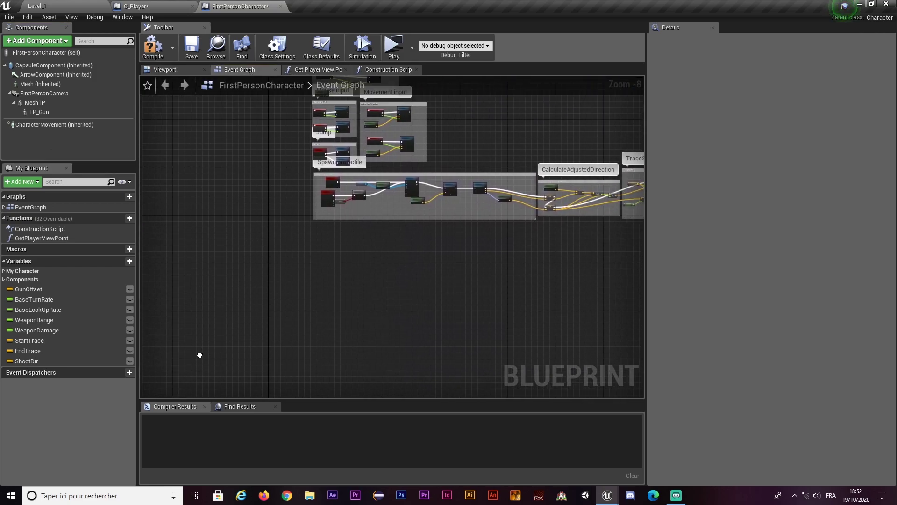
{"action": "right_click_drag", "start_coordinate": [206, 187], "coordinate": [33, 275]}
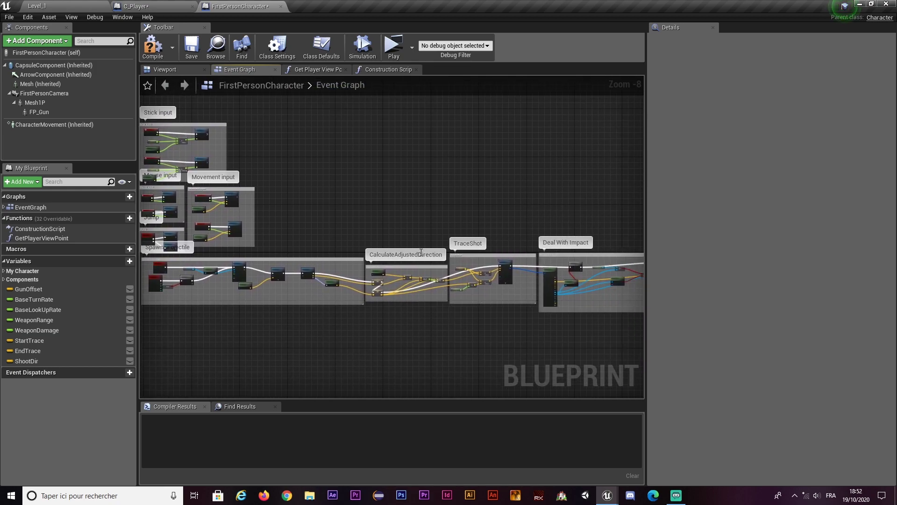
{"action": "mouse_move", "coordinate": [420, 253]}
{"action": "right_mouse_down"}
{"action": "mouse_move", "coordinate": [473, 255]}
{"action": "mouse_move", "coordinate": [118, 138]}
{"action": "mouse_move", "coordinate": [360, 212]}
{"action": "mouse_move", "coordinate": [457, 218]}
{"action": "right_mouse_up"}
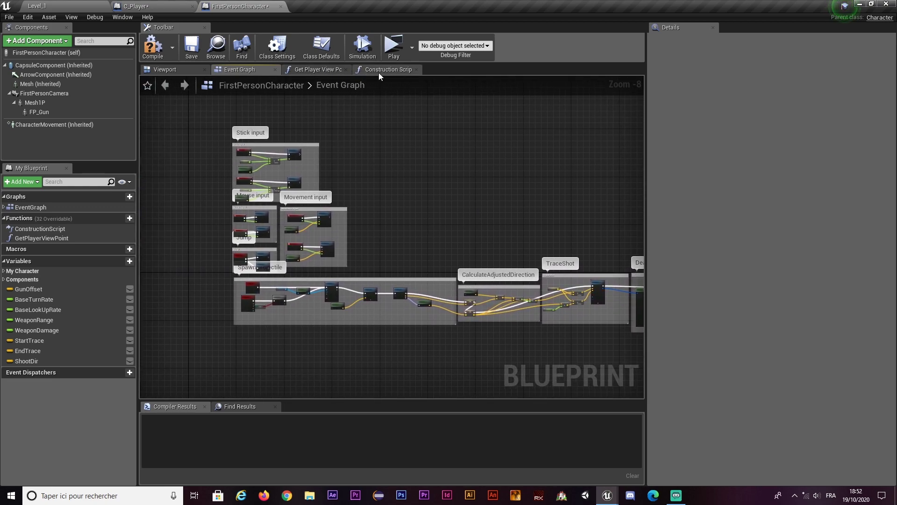
Select the AttachToComponent node in FirstPersonCharacter's Construction Script.
{"action": "left_click", "coordinate": [378, 72]}
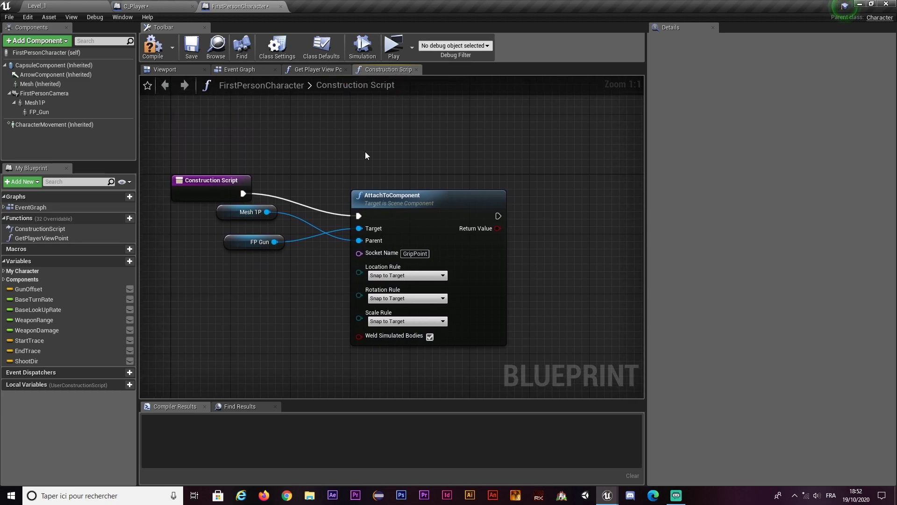
{"action": "scroll", "coordinate": [365, 155], "scroll_direction": "down", "scroll_amount": 2}
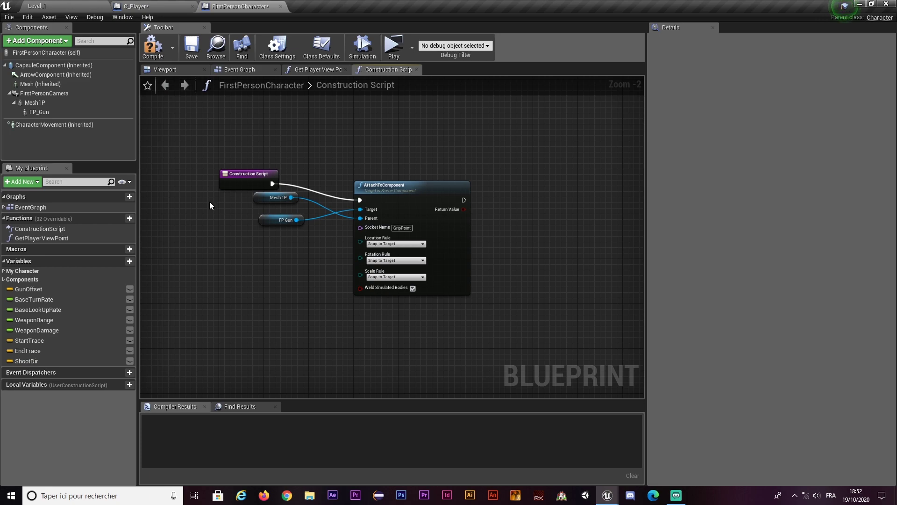
{"action": "left_click", "coordinate": [29, 102]}
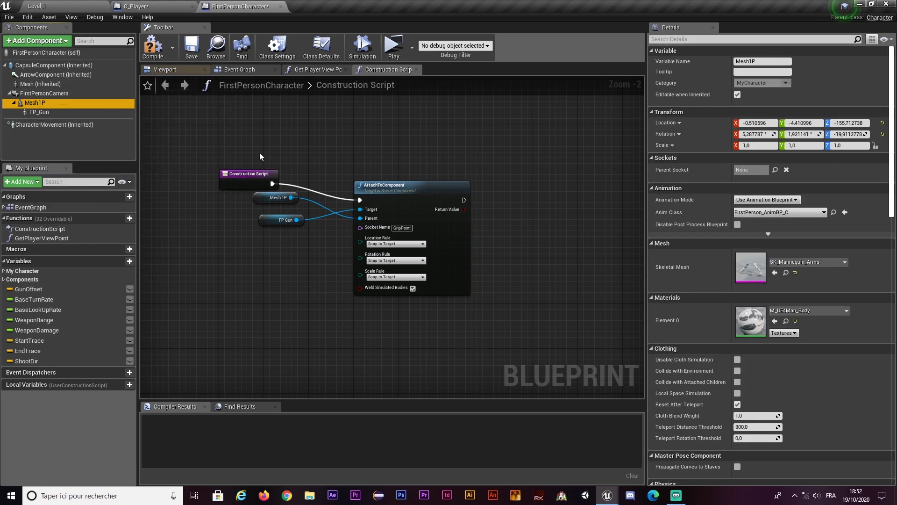
{"action": "left_click", "coordinate": [265, 198]}
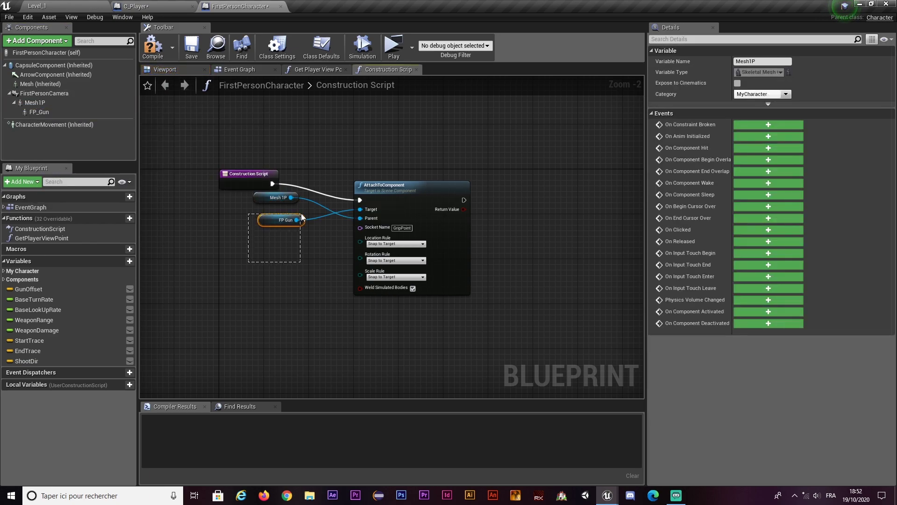
{"action": "left_click_drag", "start_coordinate": [301, 213], "coordinate": [305, 217]}
{"action": "left_click_drag", "start_coordinate": [305, 208], "coordinate": [283, 198]}
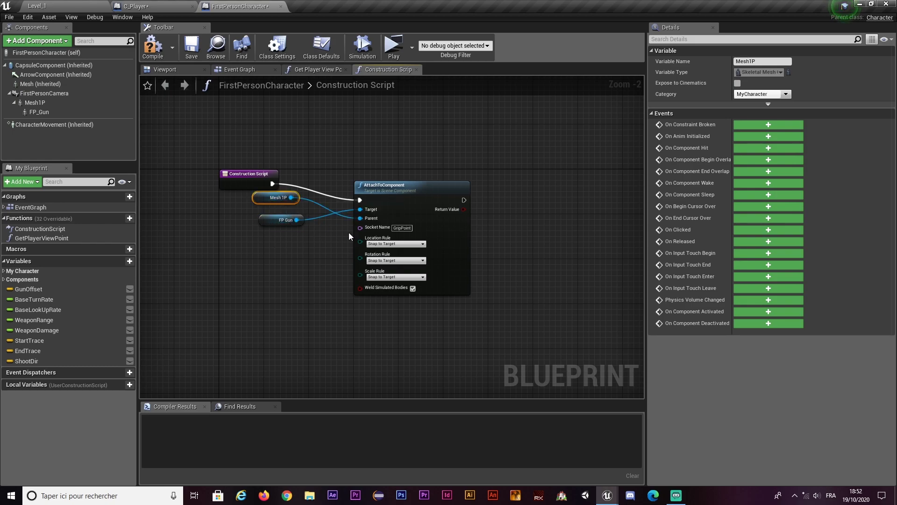
{"action": "mouse_move", "coordinate": [516, 329]}
{"action": "left_mouse_down"}
{"action": "mouse_move", "coordinate": [323, 212]}
{"action": "mouse_move", "coordinate": [330, 187]}
{"action": "left_mouse_up"}
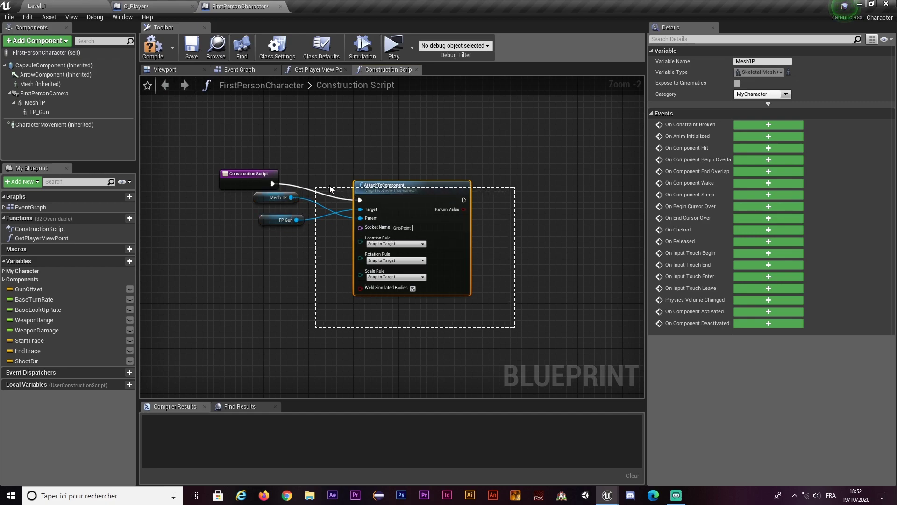
{"action": "left_click_drag", "start_coordinate": [347, 156], "coordinate": [349, 163]}
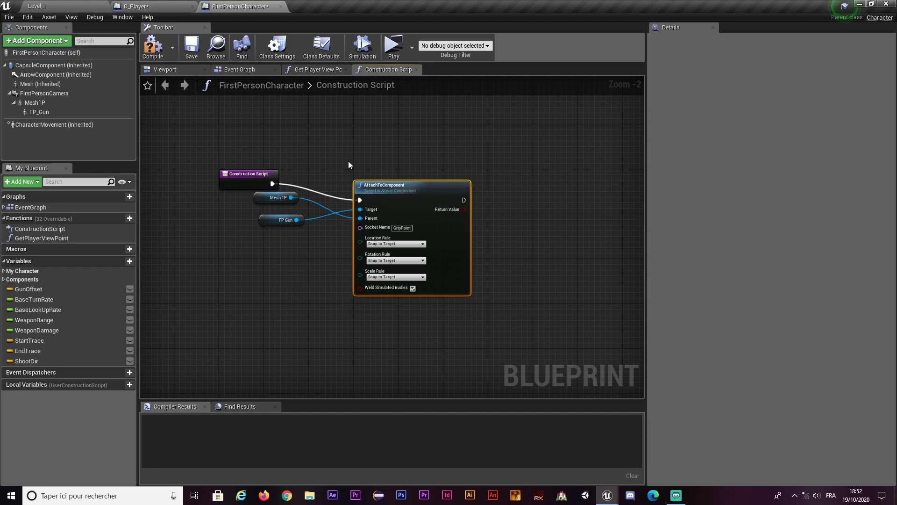
Paste the AttachToComponent node into C_Player's Construction Script.
{"action": "left_click", "coordinate": [139, 5]}
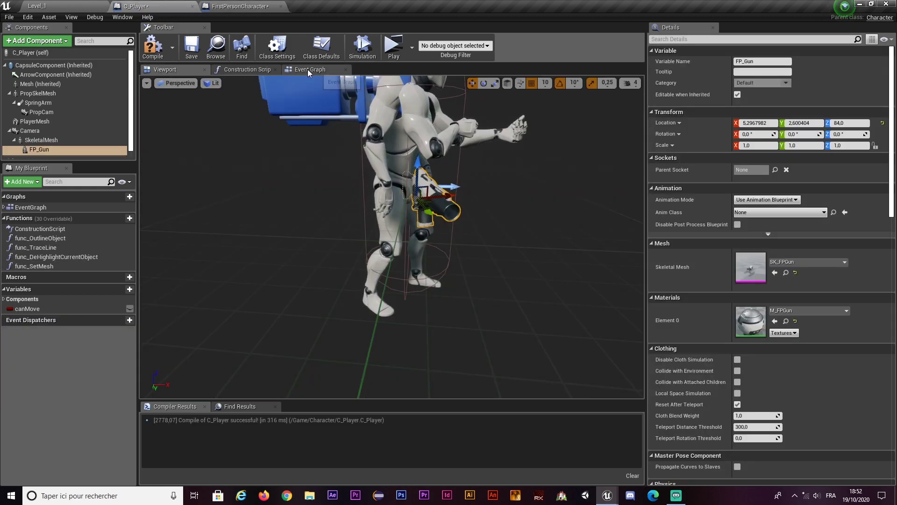
{"action": "left_click", "coordinate": [239, 70]}
{"action": "scroll", "coordinate": [324, 246], "scroll_direction": "down", "scroll_amount": 3}
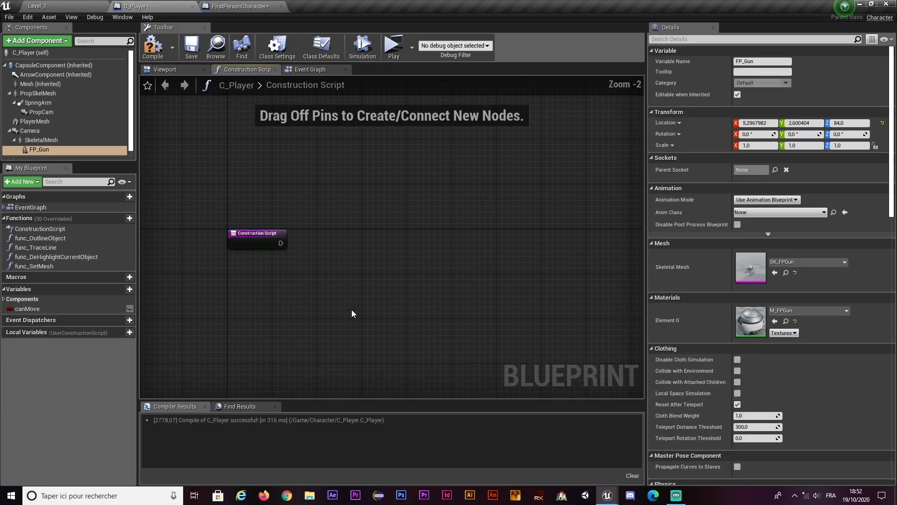
{"action": "right_click_drag", "start_coordinate": [356, 277], "coordinate": [358, 212]}
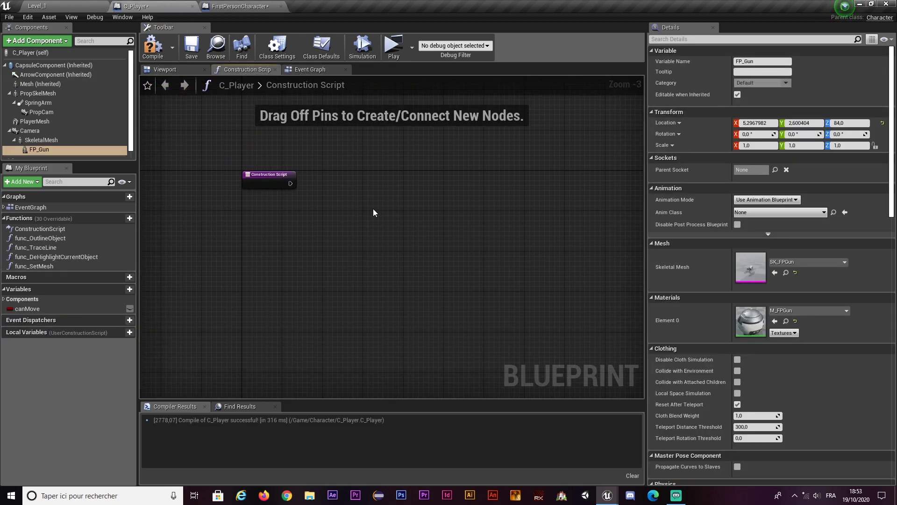
{"action": "key", "text": "ctrl+v"}
{"action": "mouse_move", "coordinate": [400, 212]}
{"action": "left_mouse_down"}
{"action": "mouse_move", "coordinate": [380, 180]}
{"action": "mouse_move", "coordinate": [359, 189]}
{"action": "mouse_move", "coordinate": [378, 179]}
{"action": "left_mouse_up"}
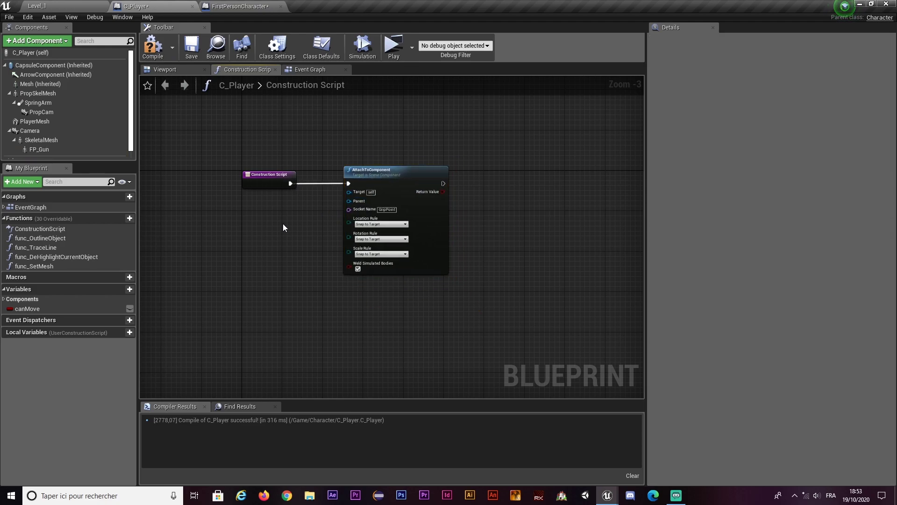
{"action": "scroll", "coordinate": [283, 228], "scroll_direction": "up", "scroll_amount": 2}
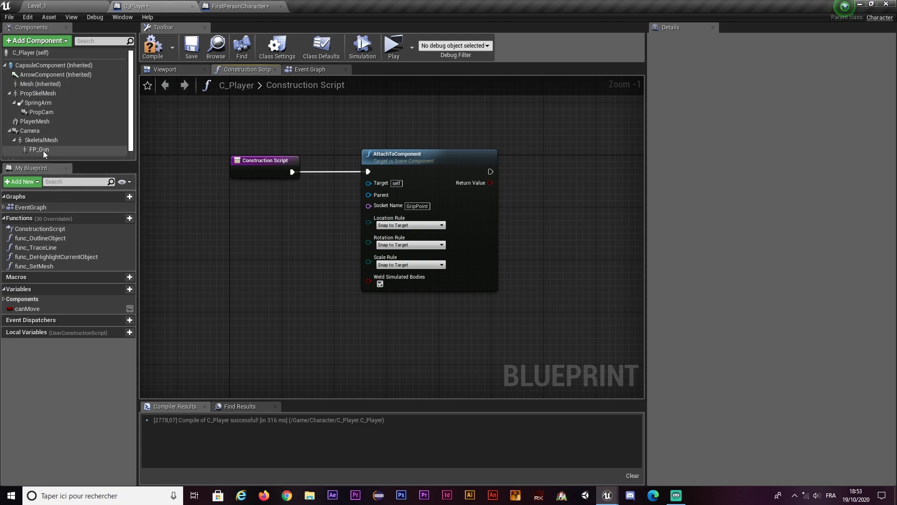
{"action": "scroll", "coordinate": [40, 145], "scroll_direction": "down", "scroll_amount": 1}
Rename SkeletalMesh to HunterSkelMesh and FP_Gun to Weapon.
{"action": "left_click", "coordinate": [39, 131]}
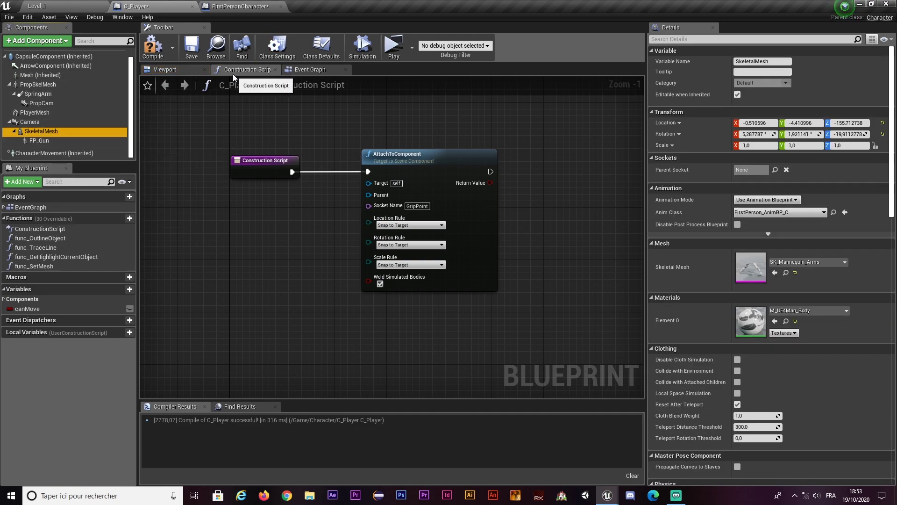
{"action": "key", "text": "XF86AudioLowerVolume"}
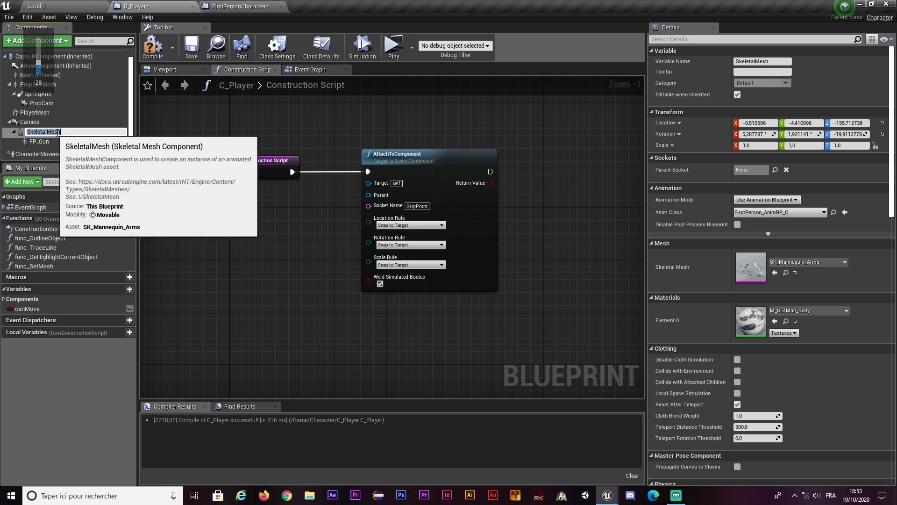
{"action": "left_click", "coordinate": [65, 131]}
{"action": "double_click", "coordinate": [69, 131]}
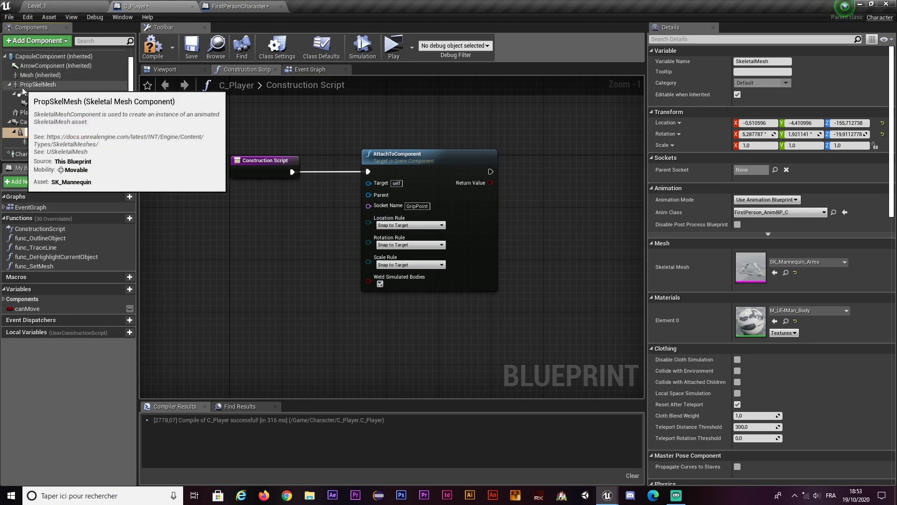
{"action": "left_click", "coordinate": [14, 134]}
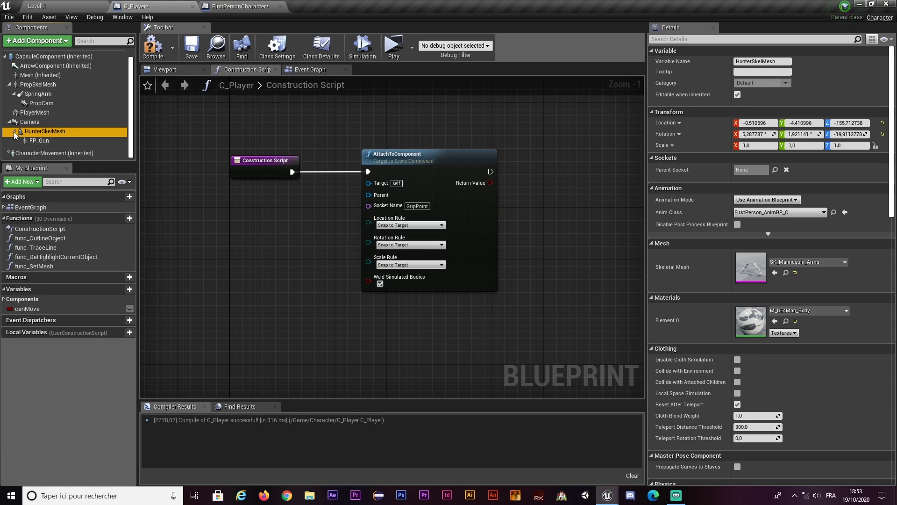
{"action": "left_click", "coordinate": [38, 141]}
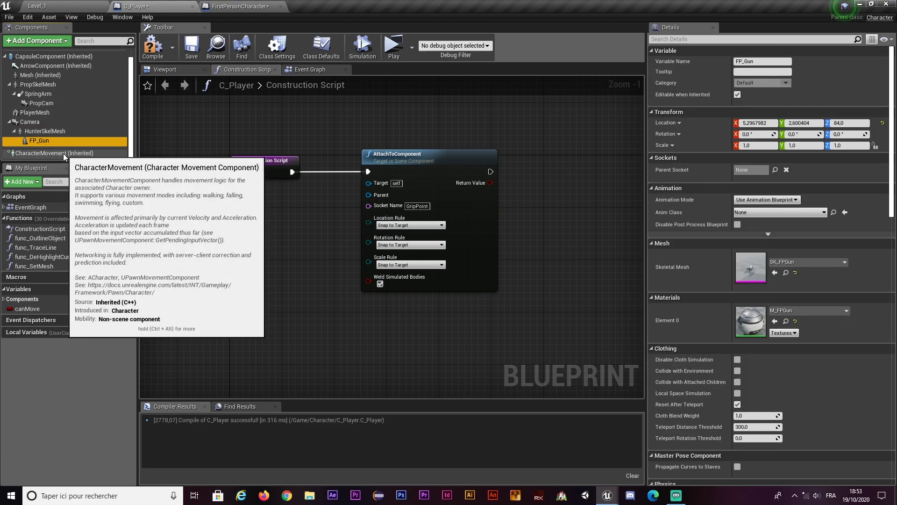
{"action": "key", "text": "F2"}
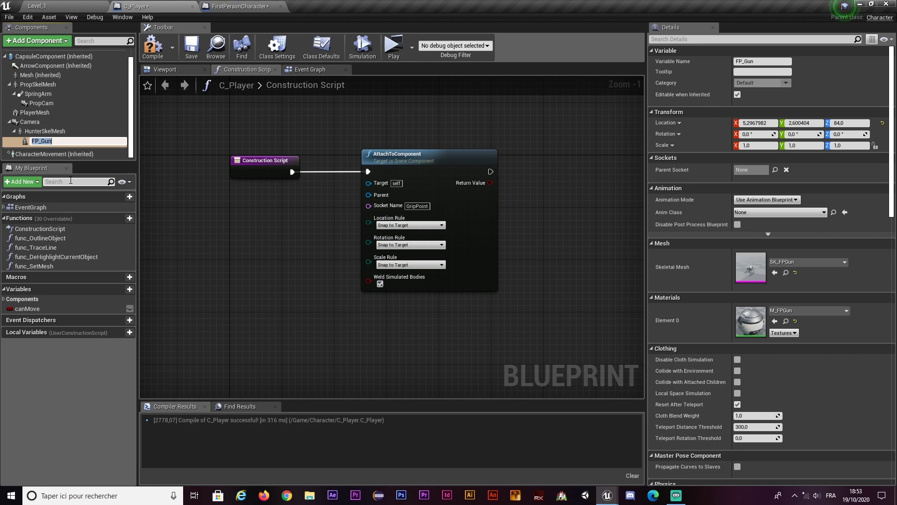
{"action": "type", "text": "Weapon"}
{"action": "key", "text": "Return"}
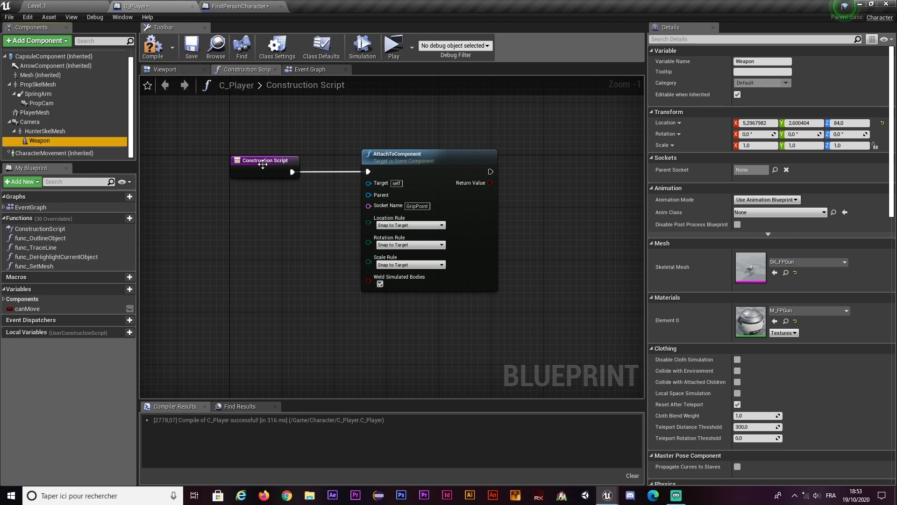
Drop Weapon and Hunter Skel Mesh getters and wire them to AttachToComponent's Target and Parent.
{"action": "left_click_drag", "start_coordinate": [143, 170], "coordinate": [233, 217]}
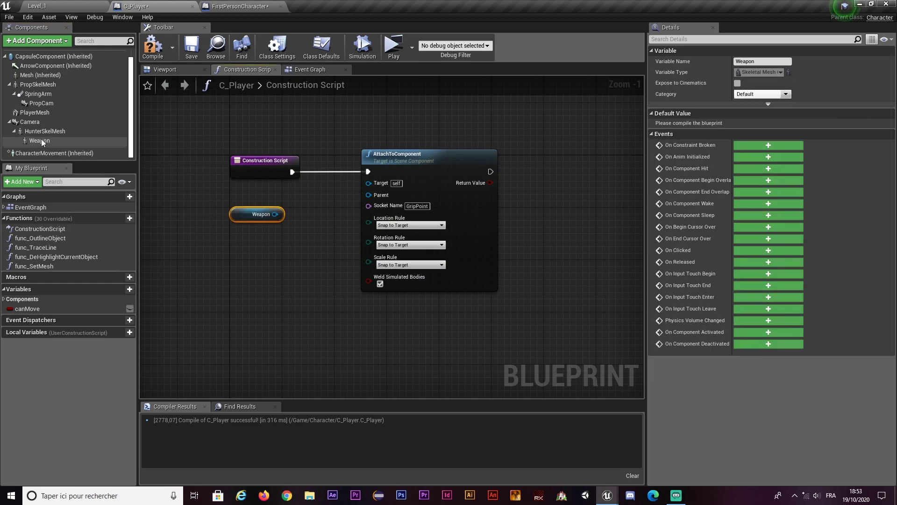
{"action": "mouse_move", "coordinate": [44, 131]}
{"action": "left_mouse_down"}
{"action": "mouse_move", "coordinate": [270, 259]}
{"action": "mouse_move", "coordinate": [295, 209]}
{"action": "left_mouse_up"}
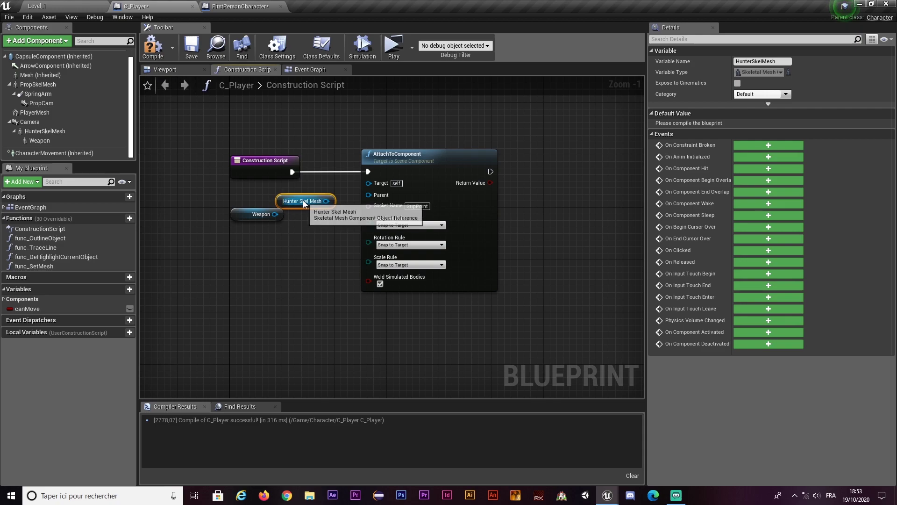
{"action": "left_click_drag", "start_coordinate": [369, 195], "coordinate": [370, 195]}
{"action": "mouse_move", "coordinate": [286, 203]}
{"action": "left_mouse_down"}
{"action": "mouse_move", "coordinate": [280, 229]}
{"action": "mouse_move", "coordinate": [304, 194]}
{"action": "mouse_move", "coordinate": [368, 183]}
{"action": "left_mouse_up"}
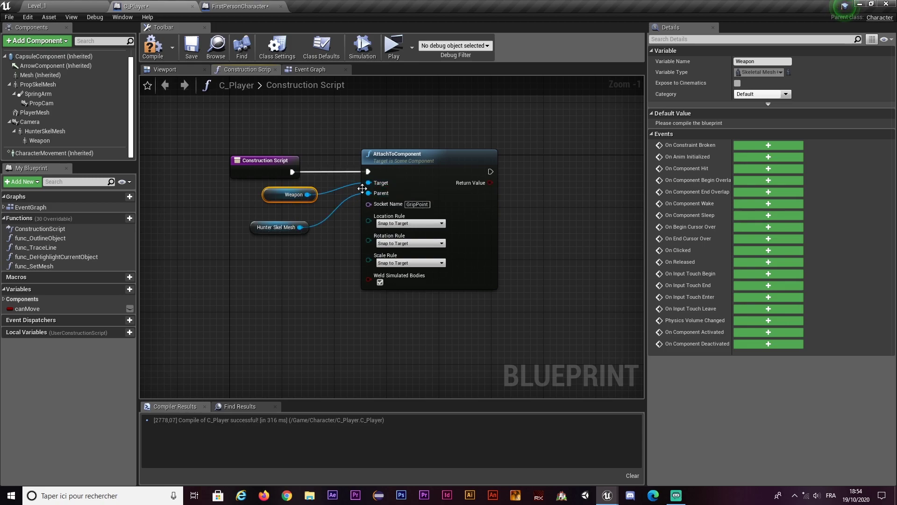
{"action": "left_click_drag", "start_coordinate": [259, 228], "coordinate": [266, 214]}
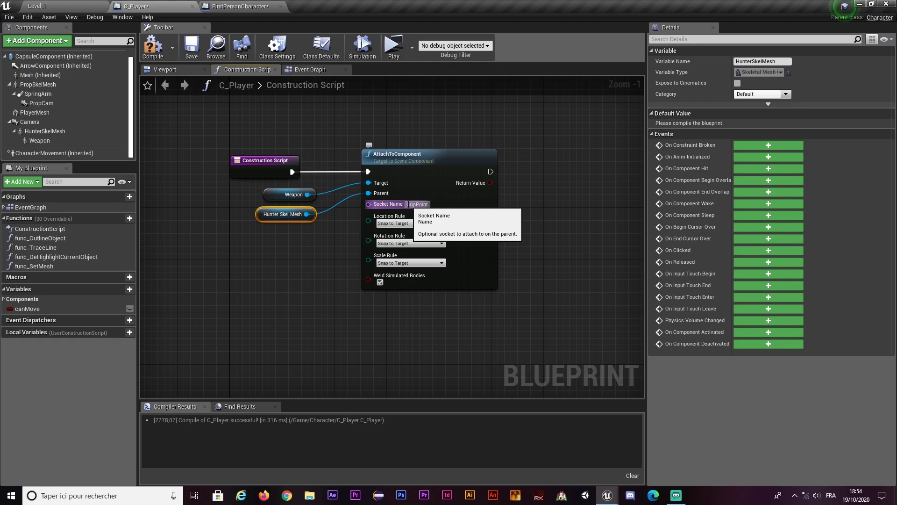
{"action": "left_click", "coordinate": [229, 111]}
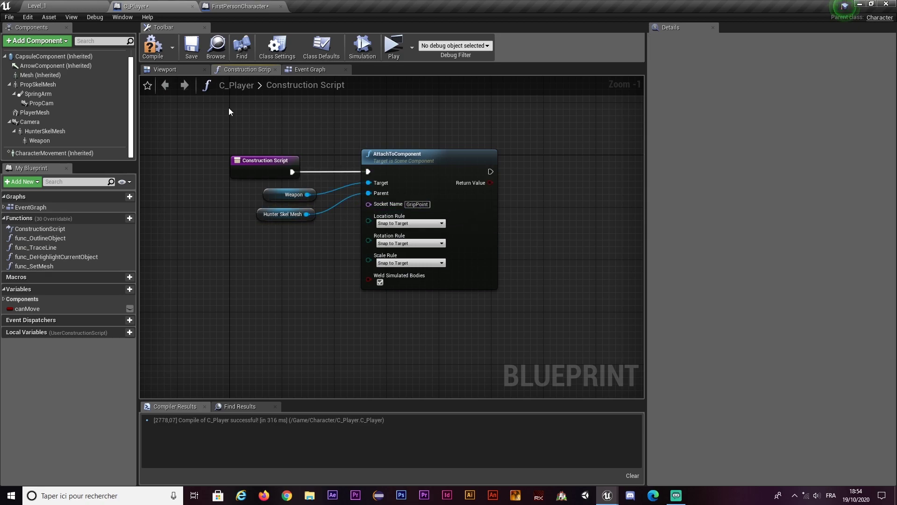
Select the arms mesh in C_Player's viewport and review its details.
{"action": "left_click", "coordinate": [174, 71]}
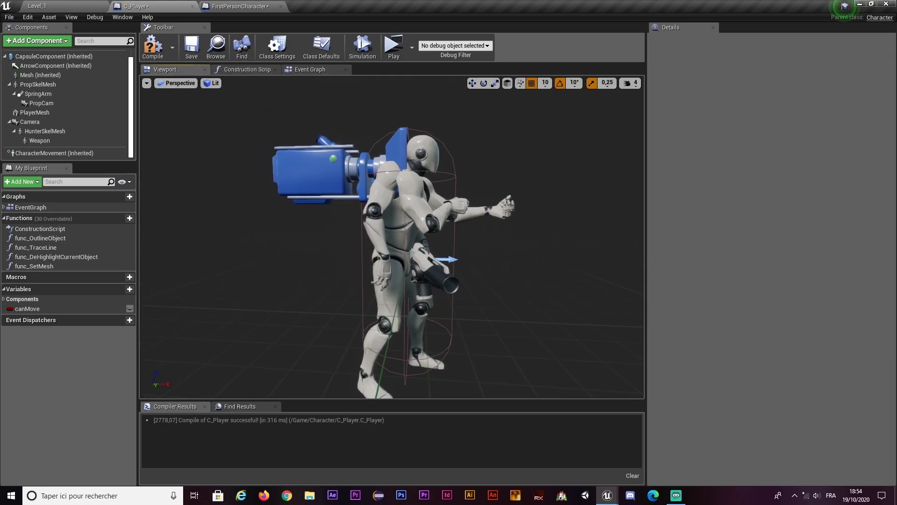
{"action": "scroll", "coordinate": [406, 194], "scroll_direction": "down", "scroll_amount": 5}
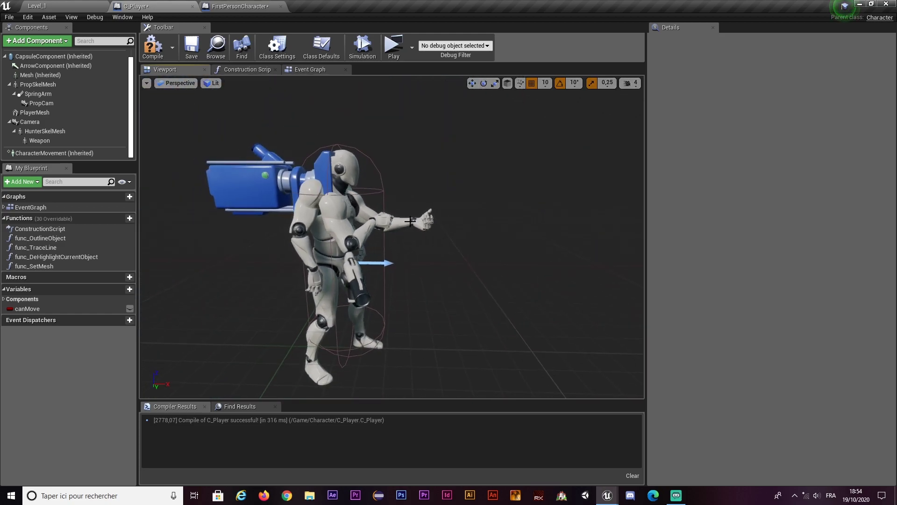
{"action": "left_click", "coordinate": [406, 219]}
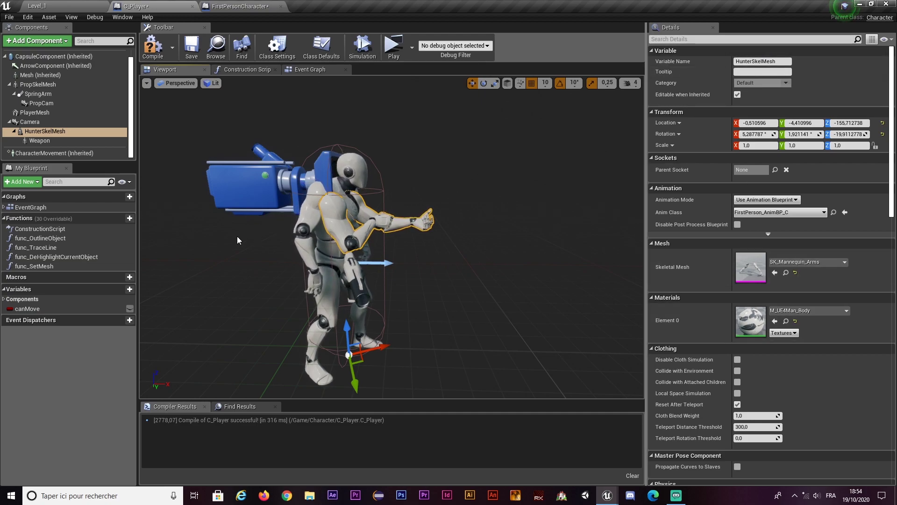
{"action": "scroll", "coordinate": [744, 284], "scroll_direction": "down", "scroll_amount": 3}
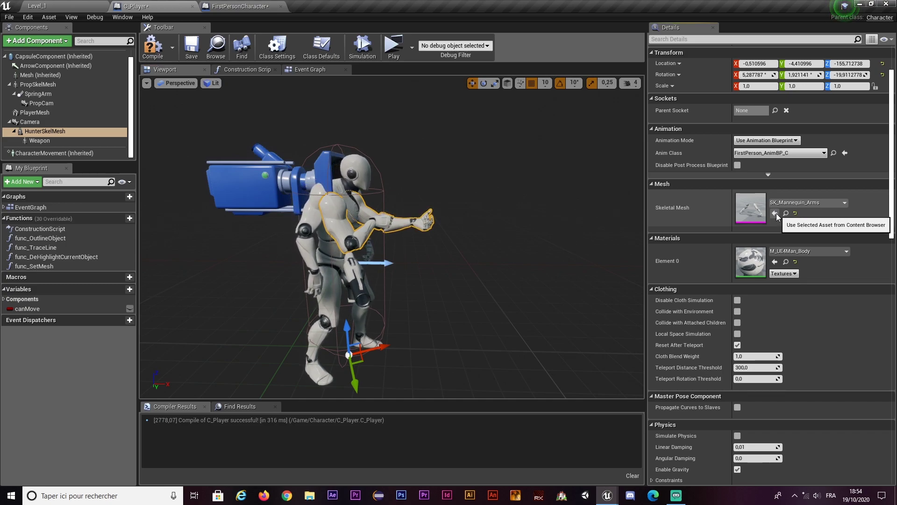
{"action": "scroll", "coordinate": [775, 214], "scroll_direction": "down", "scroll_amount": 4}
{"action": "left_click_drag", "start_coordinate": [891, 165], "coordinate": [891, 94]}
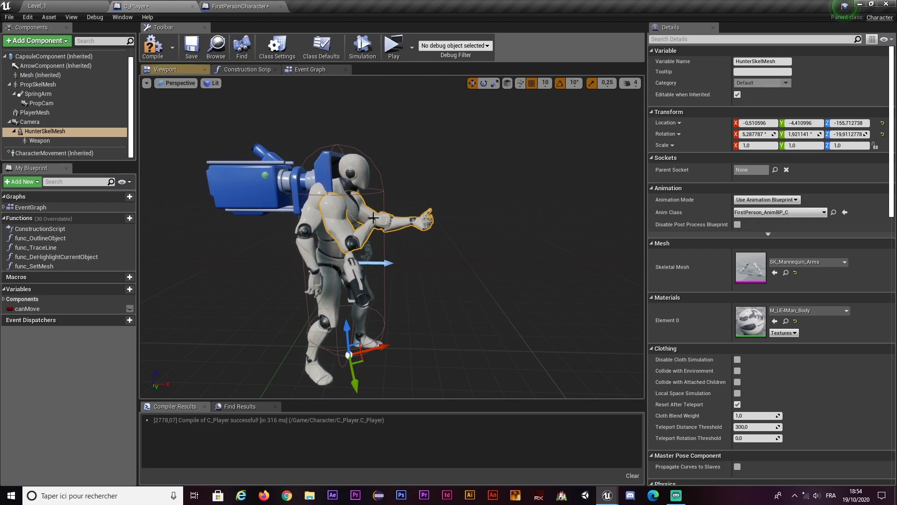
{"action": "left_click", "coordinate": [246, 69]}
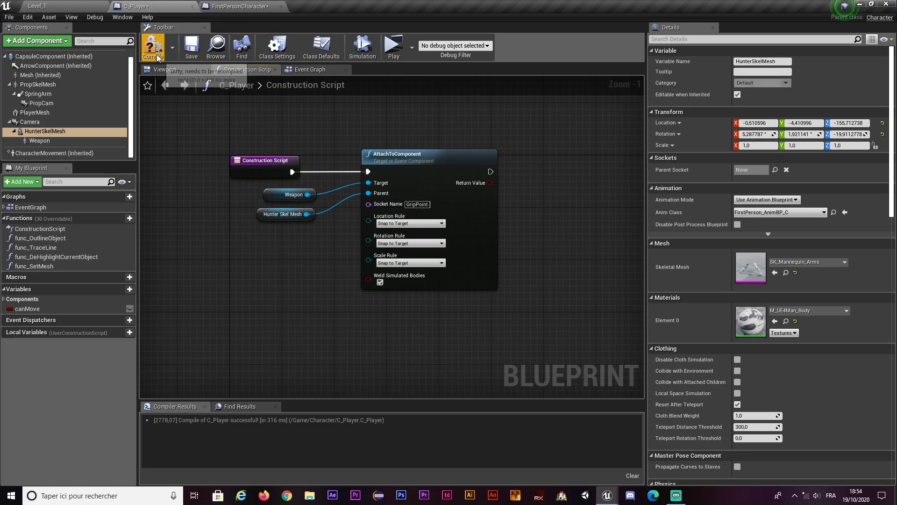
{"action": "left_click", "coordinate": [176, 70]}
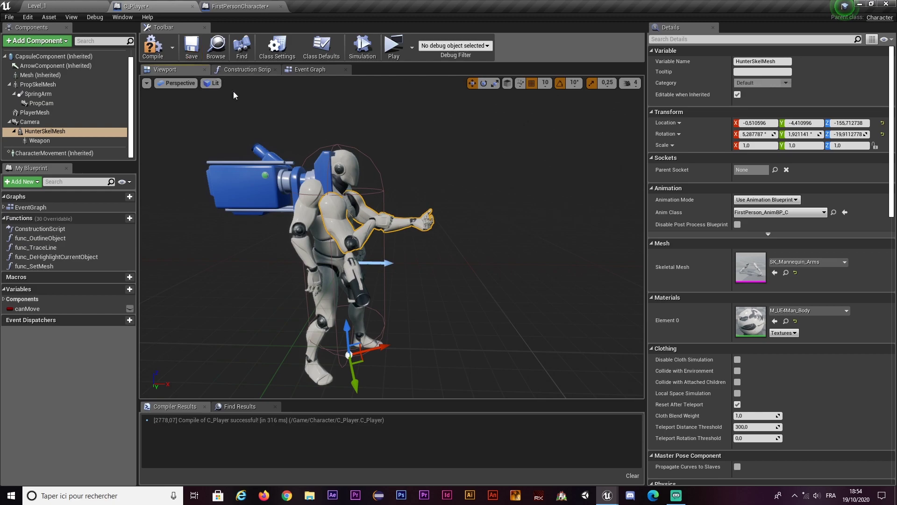
Compile C_Player and orbit the viewport to check the weapon in its hands.
{"action": "left_click", "coordinate": [153, 47]}
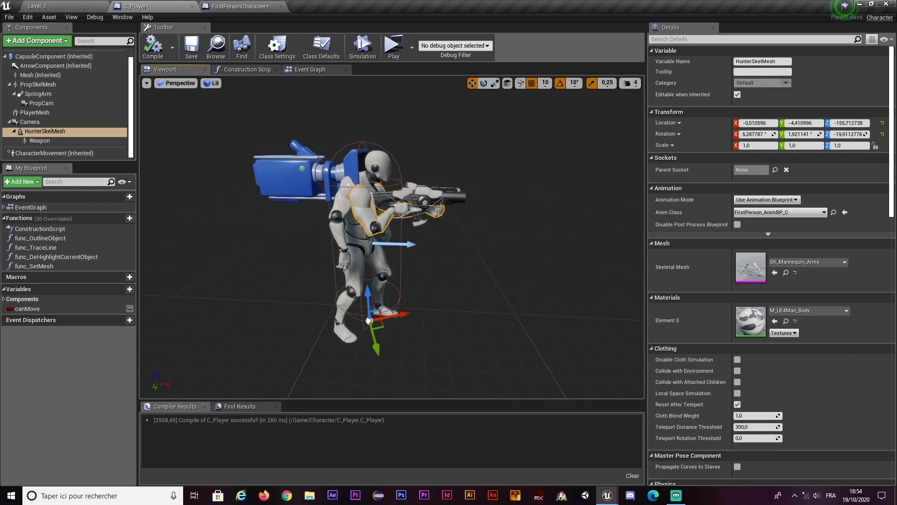
{"action": "scroll", "coordinate": [384, 214], "scroll_direction": "up", "scroll_amount": 5}
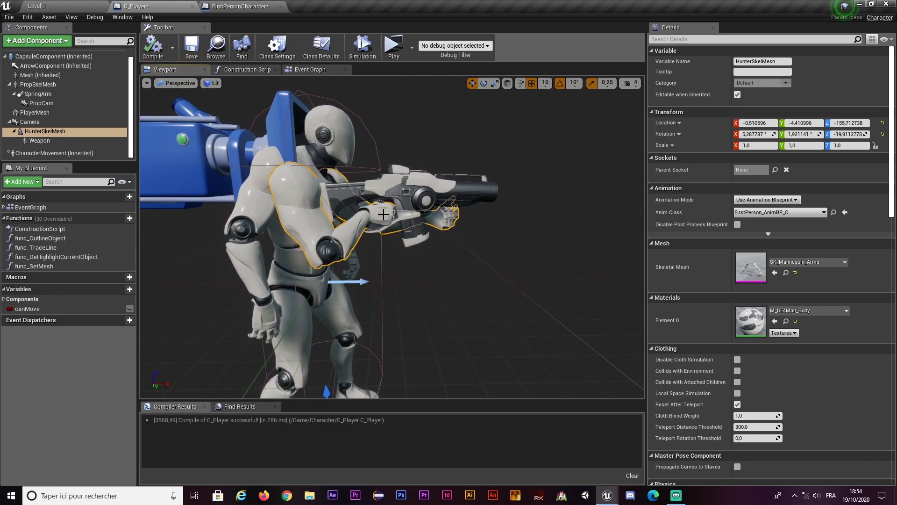
{"action": "left_click_drag", "start_coordinate": [383, 214], "coordinate": [369, 220]}
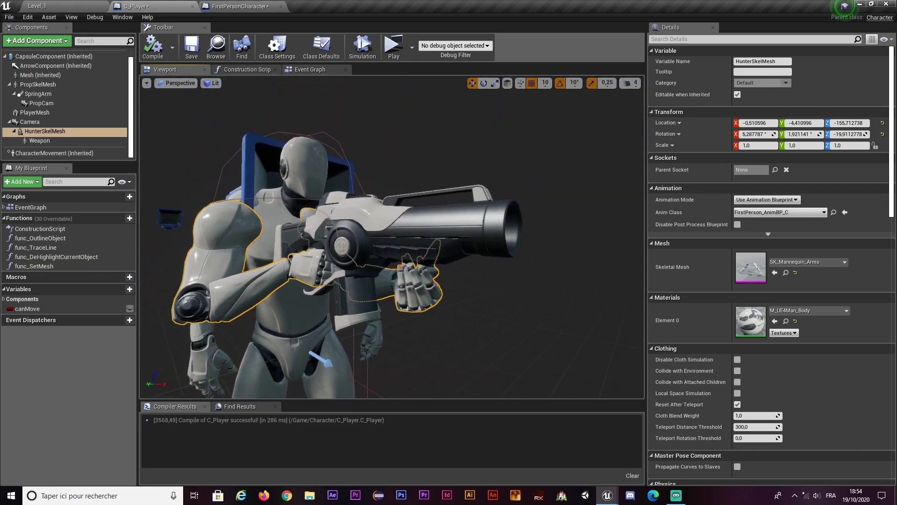
{"action": "scroll", "coordinate": [383, 214], "scroll_direction": "up", "scroll_amount": 2}
{"action": "scroll", "coordinate": [383, 214], "scroll_direction": "up", "scroll_amount": 2}
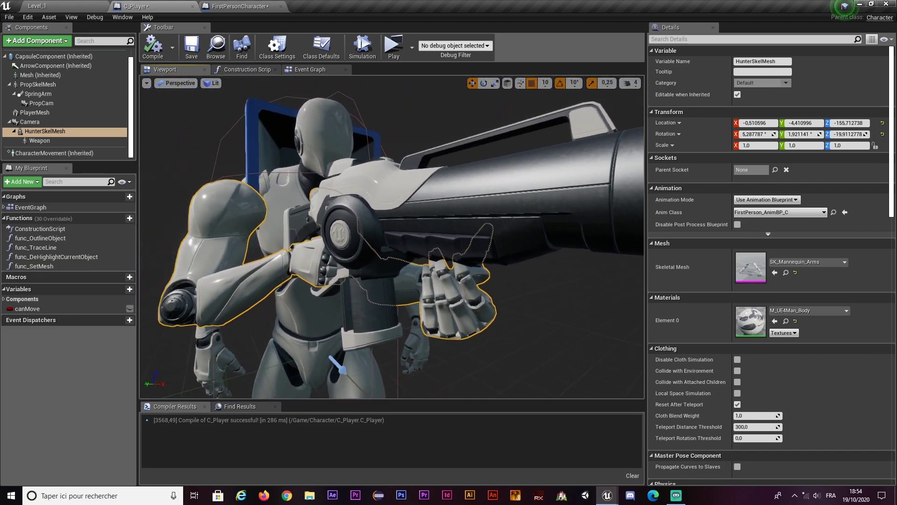
{"action": "mouse_move", "coordinate": [383, 214]}
{"action": "left_mouse_down"}
{"action": "mouse_move", "coordinate": [280, 218]}
{"action": "mouse_move", "coordinate": [502, 120]}
{"action": "left_mouse_up"}
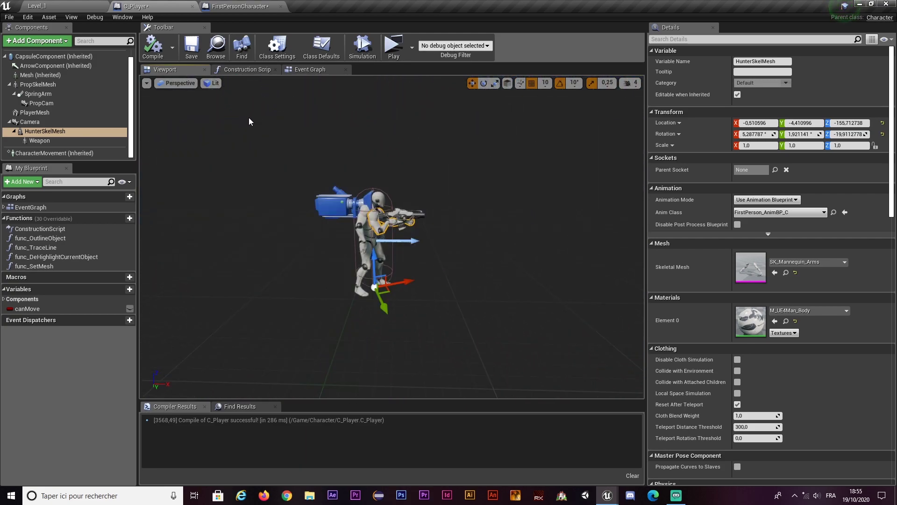
{"action": "left_click_drag", "start_coordinate": [249, 121], "coordinate": [281, 112]}
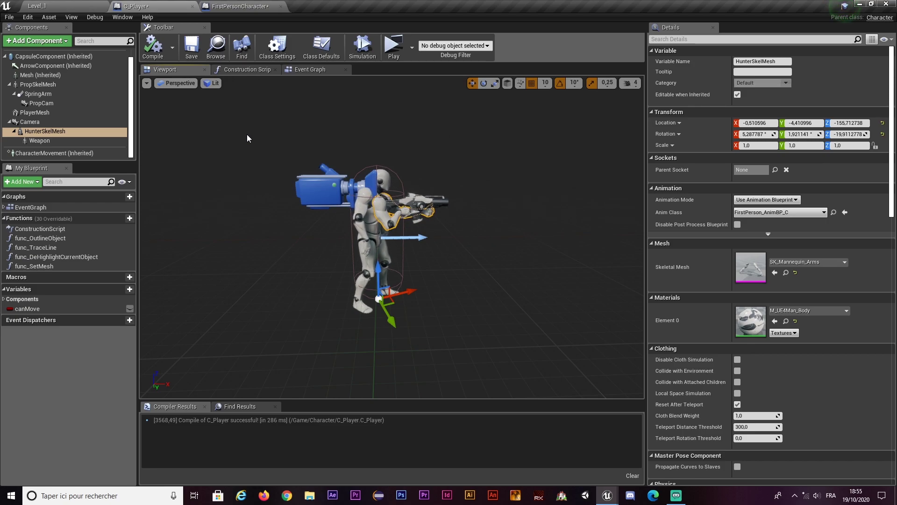
Open C_Player's Event Graph and survey its comment groups.
{"action": "left_click", "coordinate": [306, 70]}
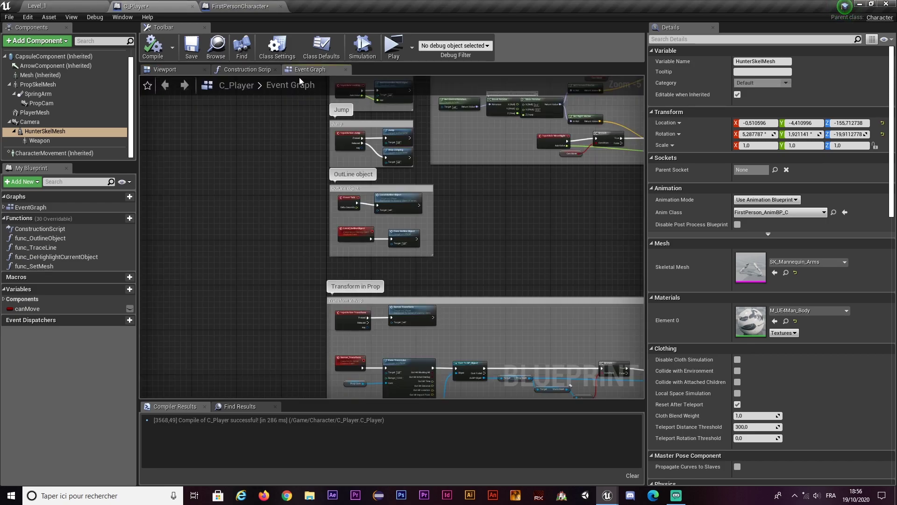
{"action": "left_click", "coordinate": [164, 69]}
{"action": "left_click", "coordinate": [312, 69]}
{"action": "right_click_drag", "start_coordinate": [404, 229], "coordinate": [372, 211]}
{"action": "scroll", "coordinate": [372, 210], "scroll_direction": "down", "scroll_amount": 2}
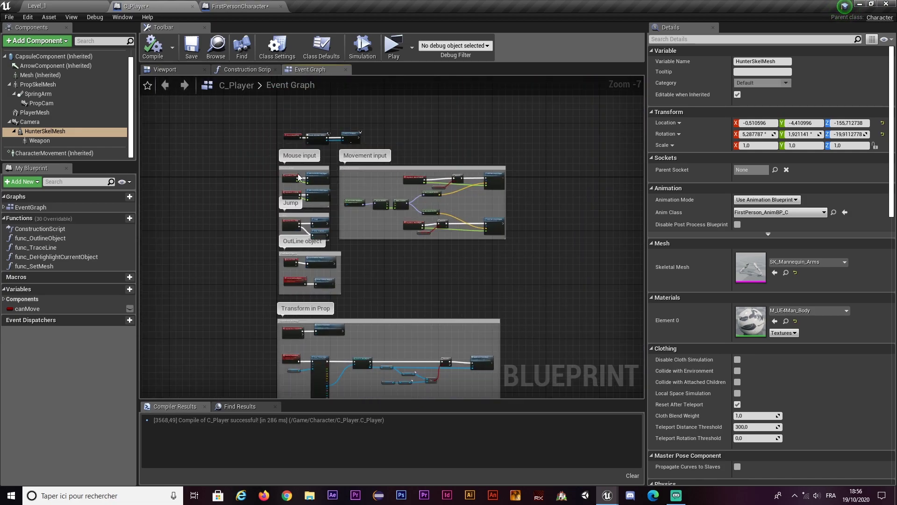
{"action": "mouse_move", "coordinate": [249, 153]}
{"action": "left_mouse_down"}
{"action": "mouse_move", "coordinate": [548, 421]}
{"action": "mouse_move", "coordinate": [527, 287]}
{"action": "left_mouse_up"}
{"action": "mouse_move", "coordinate": [490, 246]}
{"action": "right_mouse_down"}
{"action": "mouse_move", "coordinate": [492, 371]}
{"action": "mouse_move", "coordinate": [498, 240]}
{"action": "right_mouse_up"}
{"action": "scroll", "coordinate": [312, 280], "scroll_direction": "up", "scroll_amount": 2}
Wrap the Block Rotation/Movement nodes in a comment titled Bloquer.
{"action": "left_click_drag", "start_coordinate": [270, 297], "coordinate": [544, 164]}
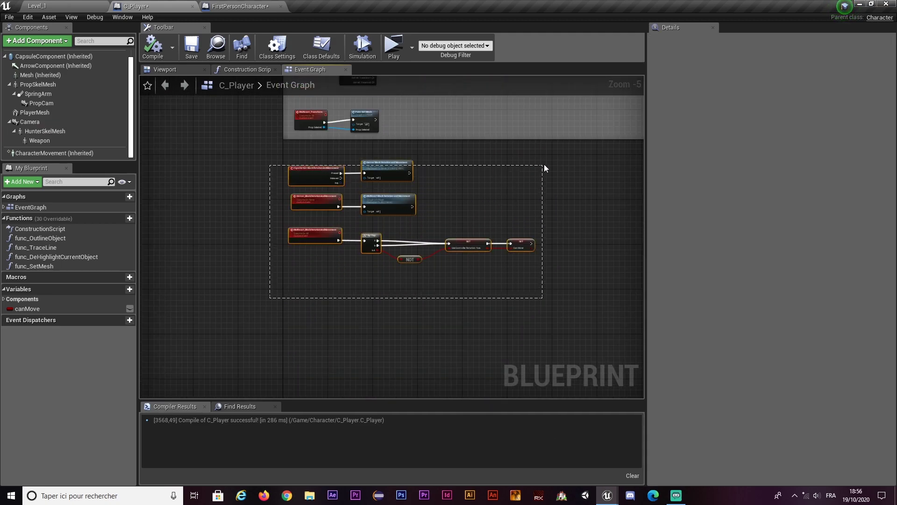
{"action": "key", "text": "c"}
{"action": "type", "text": "Bloquer"}
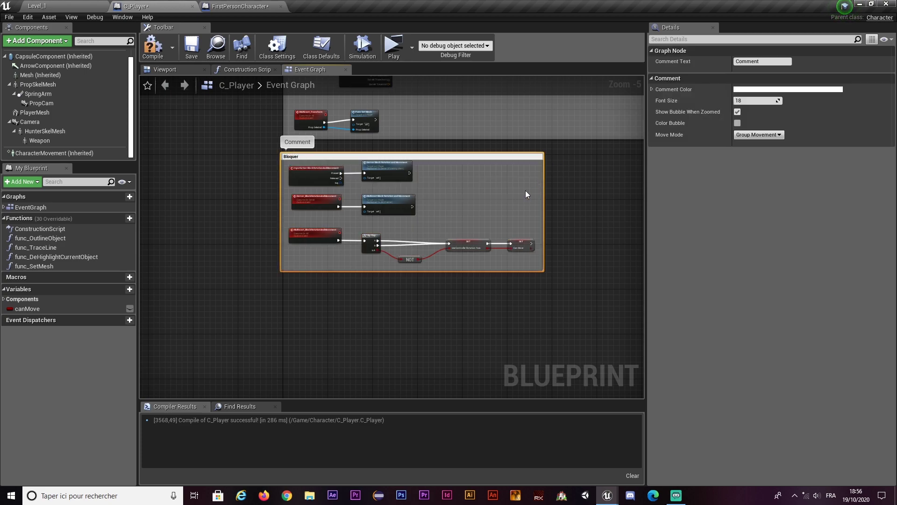
{"action": "right_click_drag", "start_coordinate": [575, 177], "coordinate": [577, 276]}
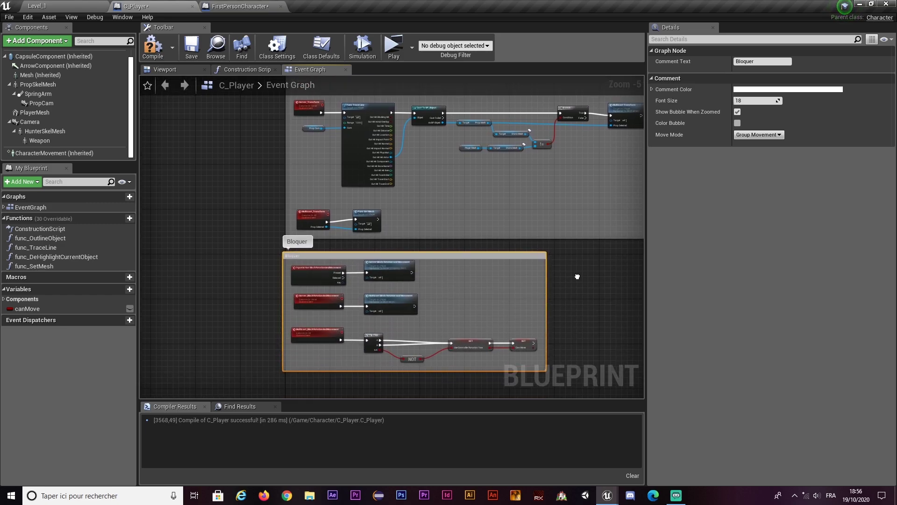
{"action": "double_click", "coordinate": [306, 256]}
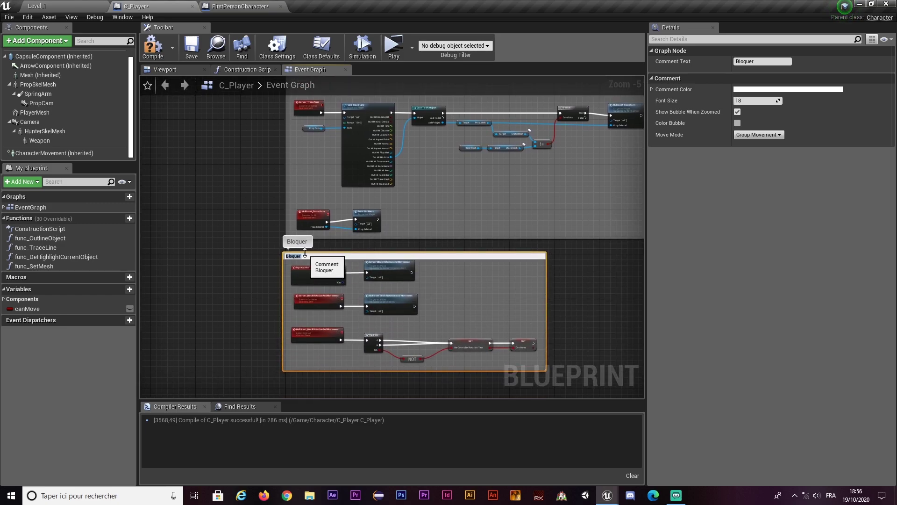
{"action": "left_click", "coordinate": [250, 237]}
Pan the graph to the Flip Flop and NOT nodes of the movement-toggle group.
{"action": "scroll", "coordinate": [247, 229], "scroll_direction": "down", "scroll_amount": 3}
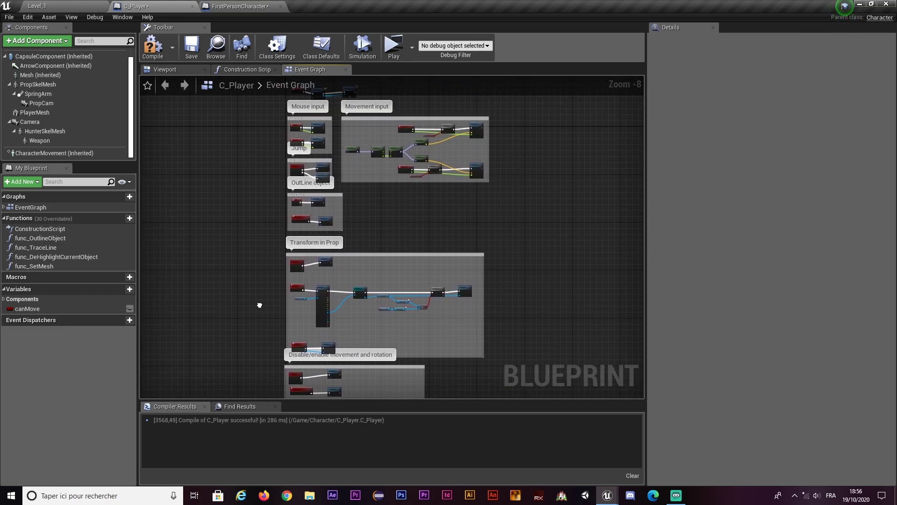
{"action": "mouse_move", "coordinate": [261, 304]}
{"action": "right_mouse_down"}
{"action": "mouse_move", "coordinate": [253, 355]}
{"action": "mouse_move", "coordinate": [294, 170]}
{"action": "right_mouse_up"}
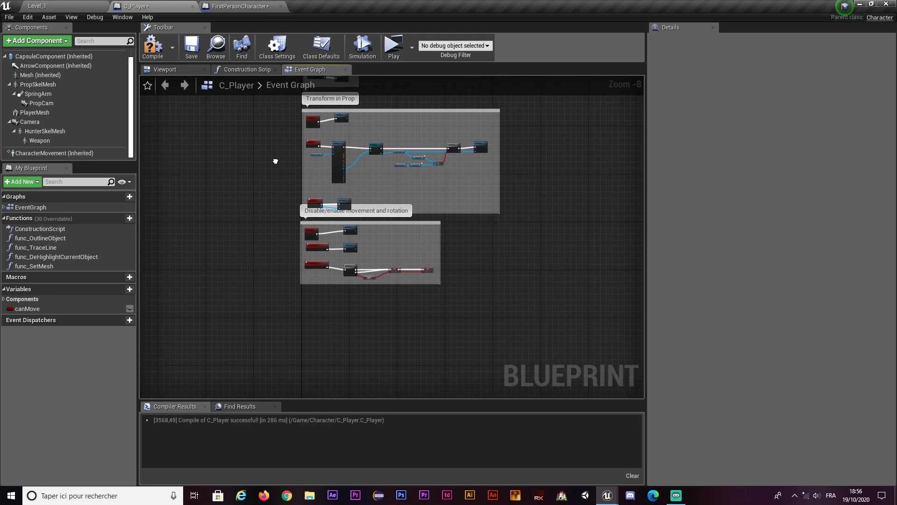
{"action": "scroll", "coordinate": [321, 186], "scroll_direction": "up", "scroll_amount": 4}
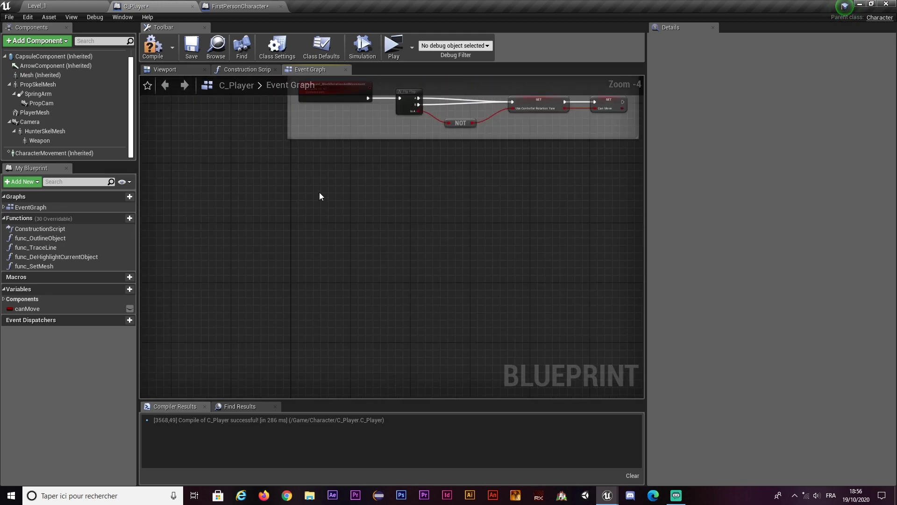
{"action": "scroll", "coordinate": [322, 193], "scroll_direction": "down", "scroll_amount": 6}
{"action": "right_click_drag", "start_coordinate": [270, 374], "coordinate": [270, 372]}
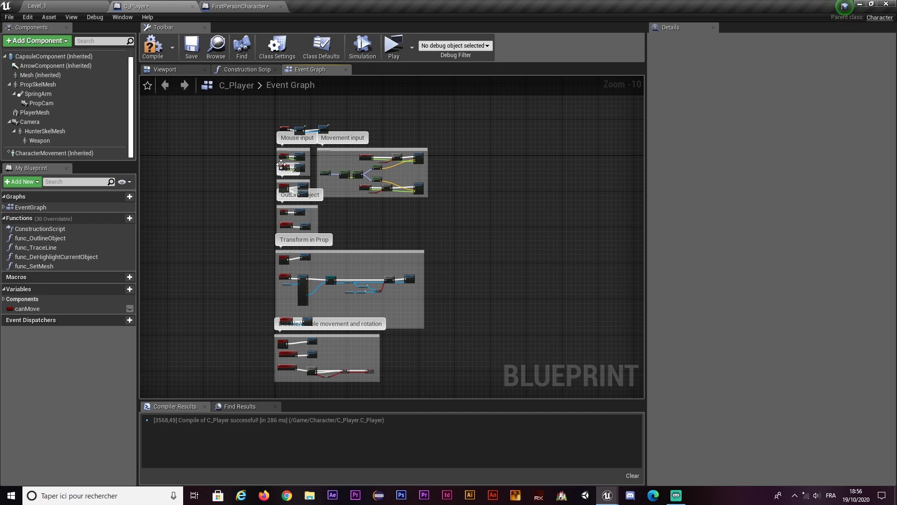
{"action": "scroll", "coordinate": [319, 390], "scroll_direction": "up", "scroll_amount": 7}
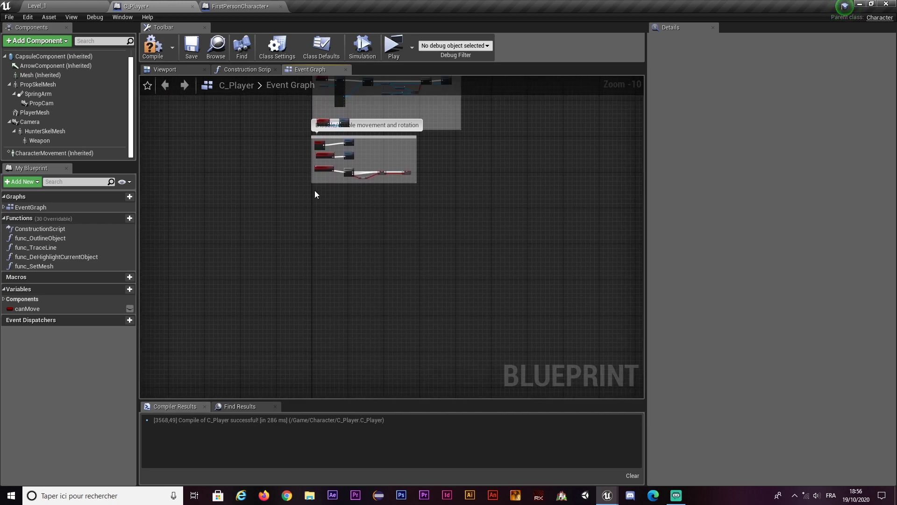
{"action": "right_click_drag", "start_coordinate": [293, 186], "coordinate": [327, 284]}
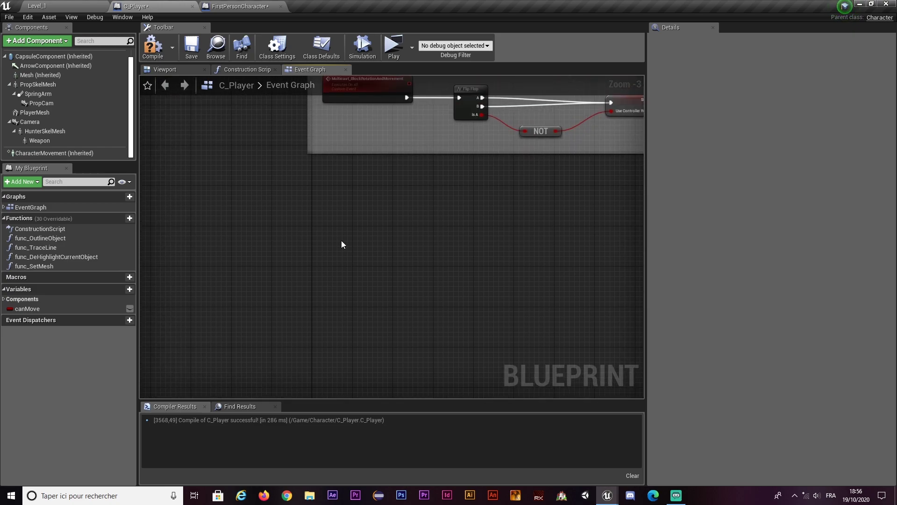
{"action": "right_click", "coordinate": [341, 240]}
{"action": "left_click", "coordinate": [335, 260]}
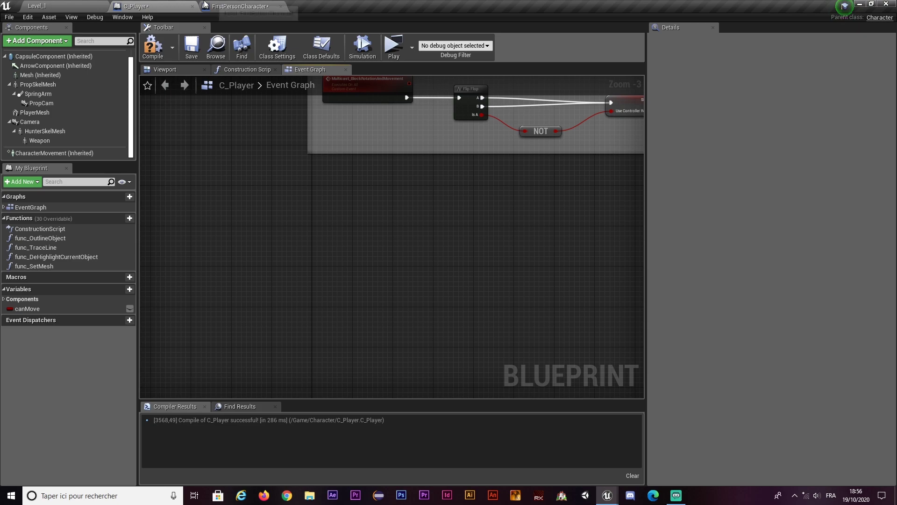
From the Level_1 editor, open Project Settings to the Input page.
{"action": "left_click", "coordinate": [82, 7]}
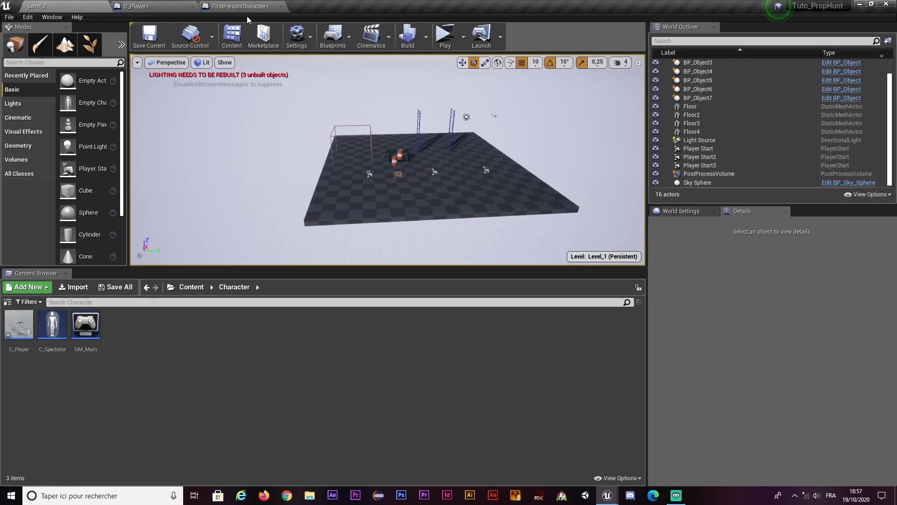
{"action": "left_click", "coordinate": [297, 36]}
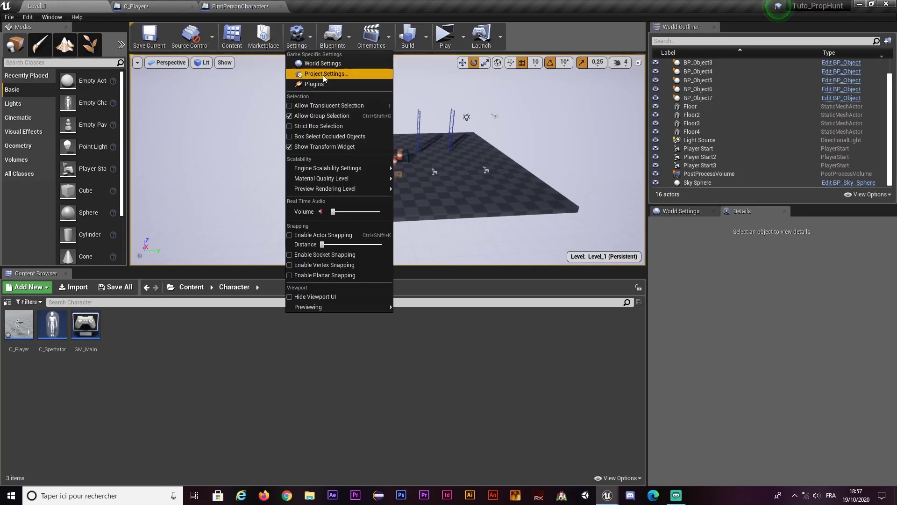
{"action": "left_click", "coordinate": [319, 75]}
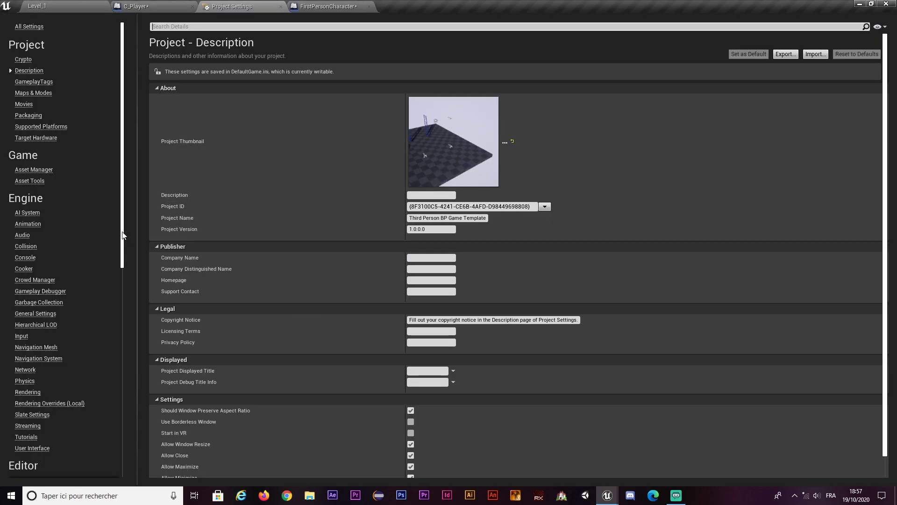
{"action": "left_click", "coordinate": [21, 336]}
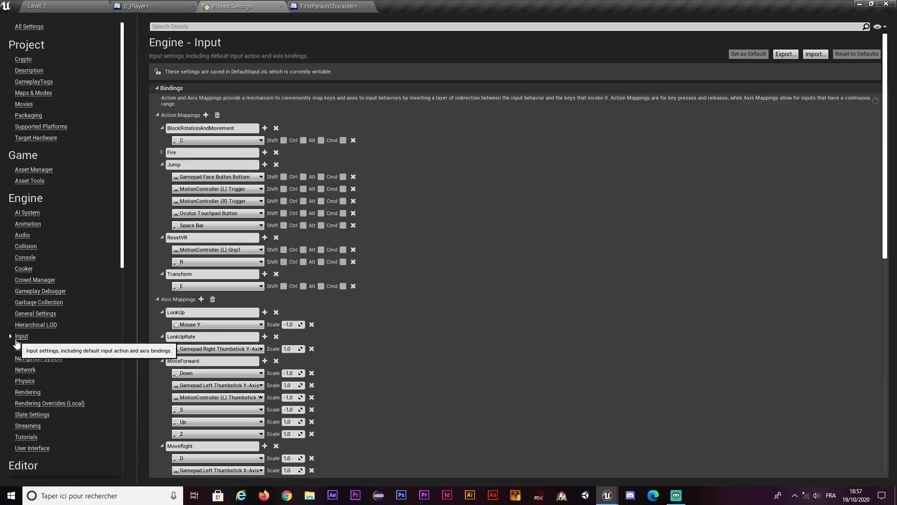
Add an action mapping named SwitchPropHunter bound to the M key, then close Project Settings.
{"action": "left_click", "coordinate": [205, 115]}
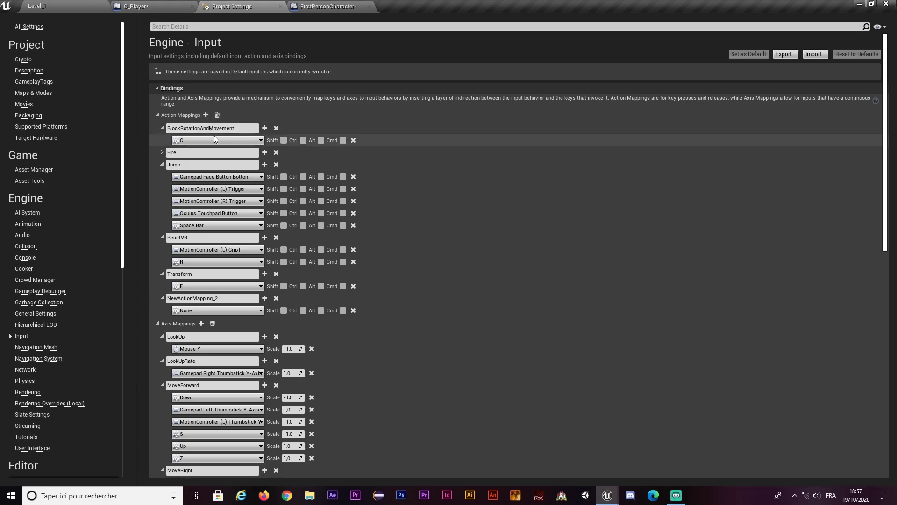
{"action": "left_click", "coordinate": [201, 299]}
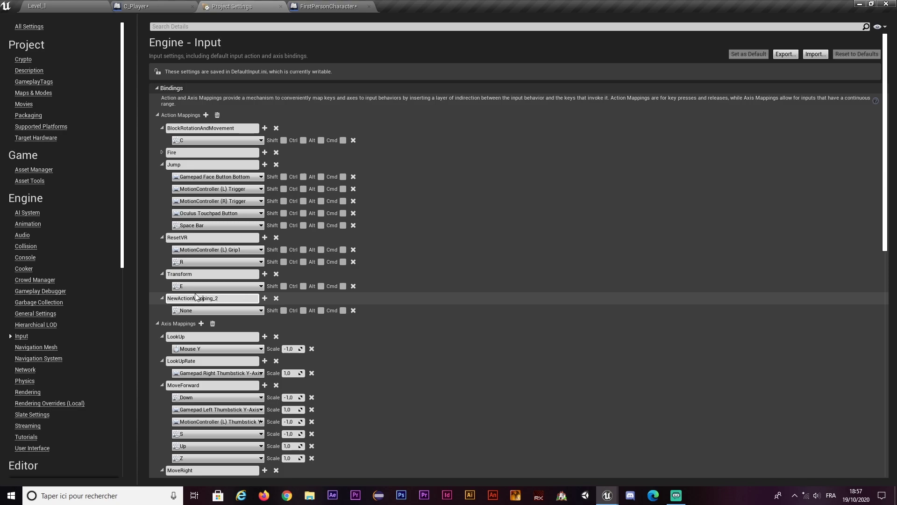
{"action": "left_click_drag", "start_coordinate": [229, 298], "coordinate": [165, 299]}
{"action": "type", "text": "SwitchPro"}
{"action": "type", "text": "pHunter"}
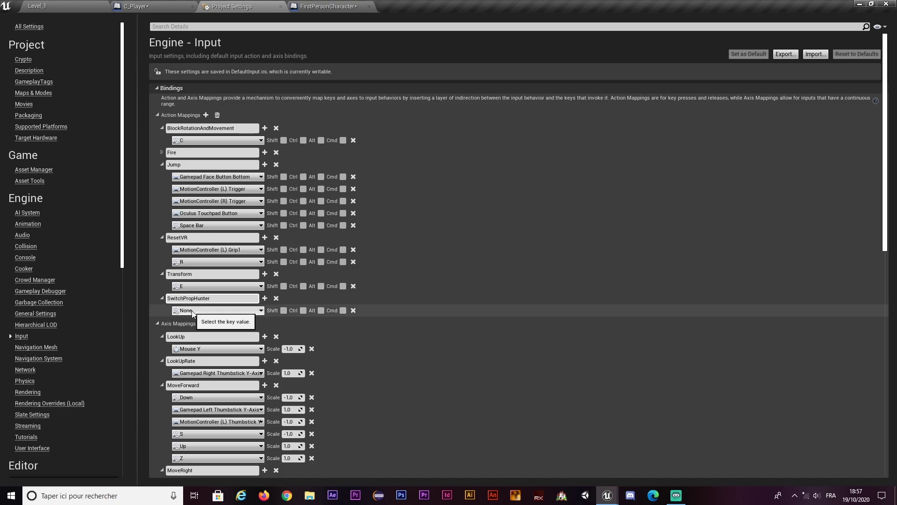
{"action": "left_click", "coordinate": [213, 311]}
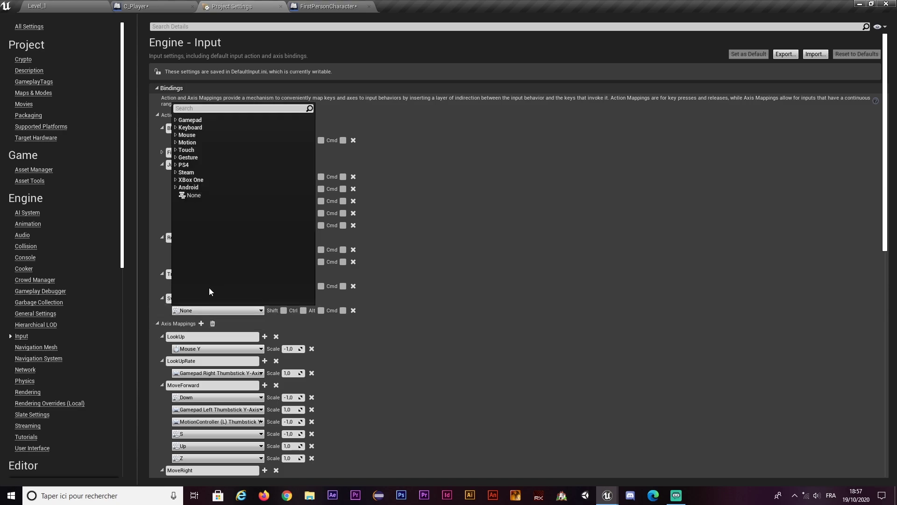
{"action": "type", "text": "m"}
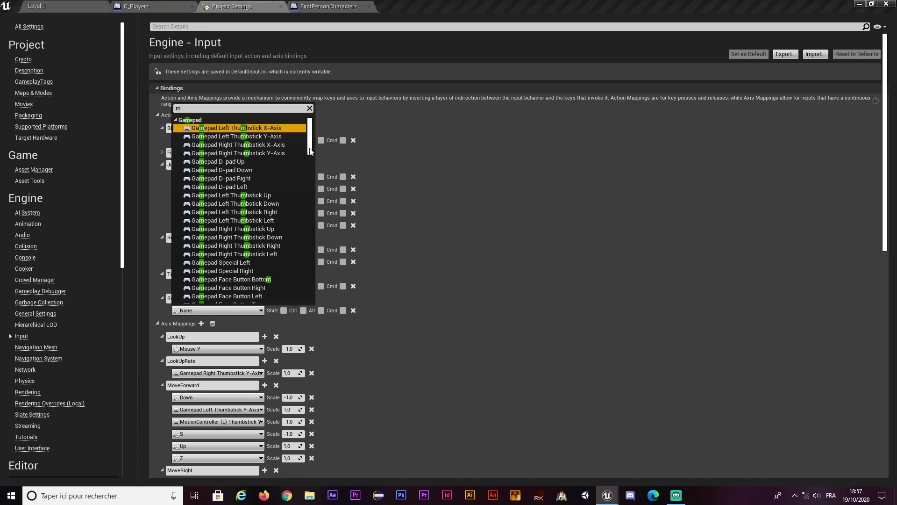
{"action": "mouse_move", "coordinate": [309, 137]}
{"action": "left_mouse_down"}
{"action": "mouse_move", "coordinate": [296, 285]}
{"action": "mouse_move", "coordinate": [267, 257]}
{"action": "left_mouse_up"}
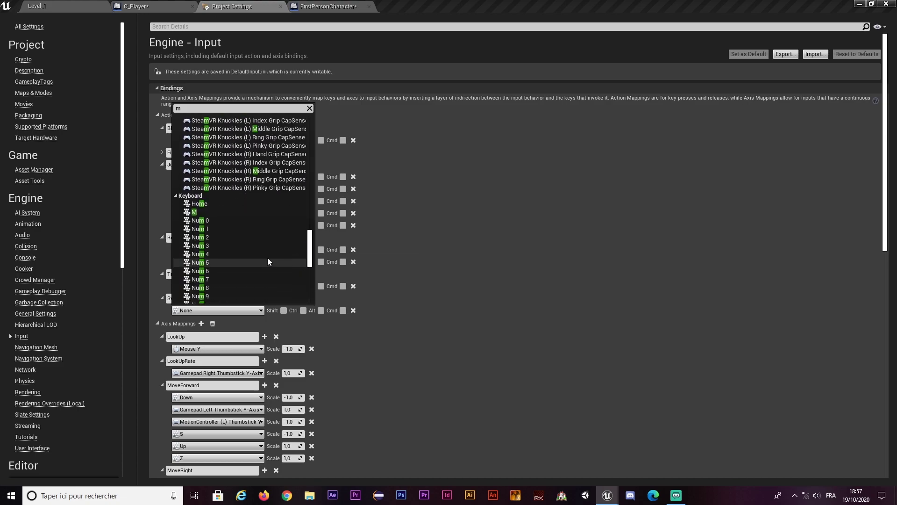
{"action": "left_click", "coordinate": [198, 213]}
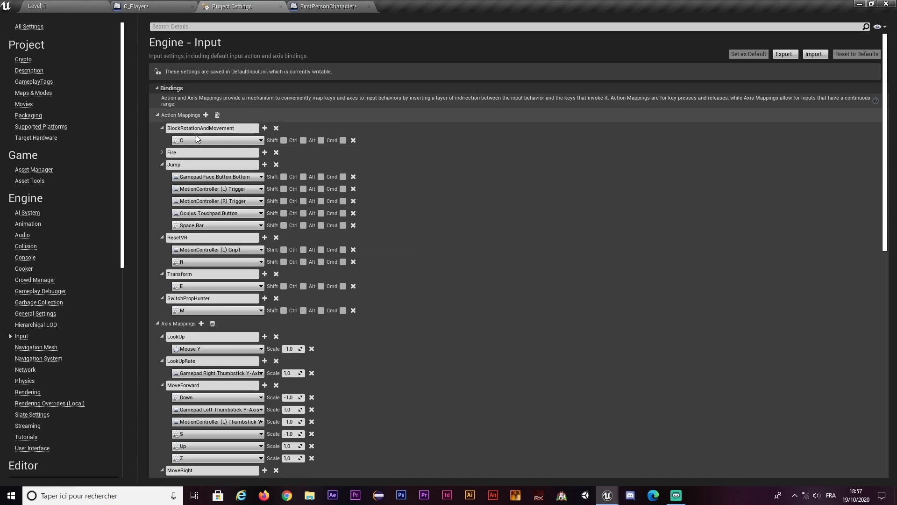
{"action": "left_click", "coordinate": [78, 4]}
{"action": "left_click", "coordinate": [280, 6]}
In C_Player's Event Graph, search 'switch' and place the InputAction SwitchPropHunter event below the movement nodes.
{"action": "left_click", "coordinate": [235, 5]}
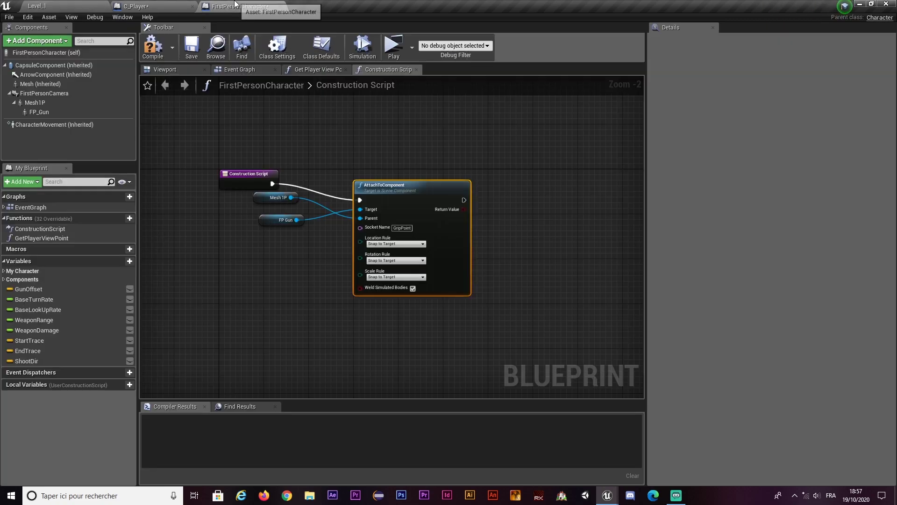
{"action": "left_click", "coordinate": [147, 4]}
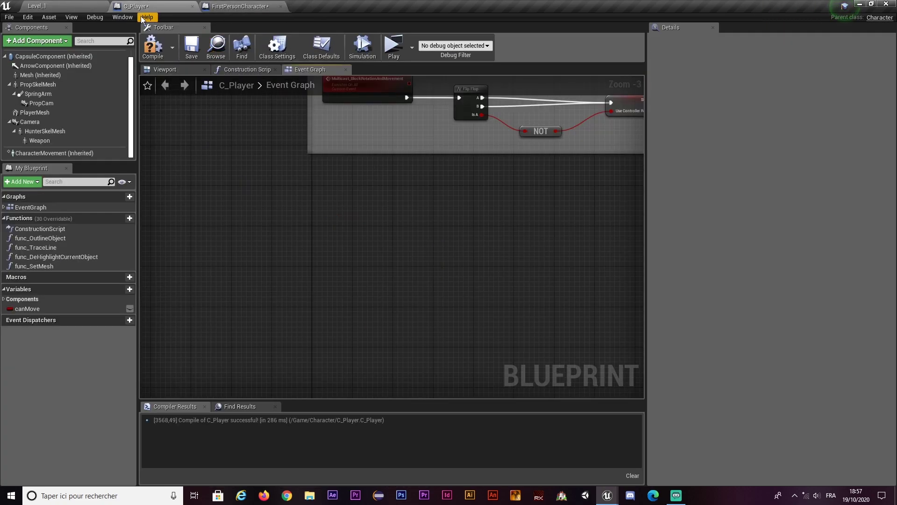
{"action": "mouse_move", "coordinate": [340, 179]}
{"action": "right_mouse_down"}
{"action": "mouse_move", "coordinate": [236, 376]}
{"action": "mouse_move", "coordinate": [265, 209]}
{"action": "right_mouse_up"}
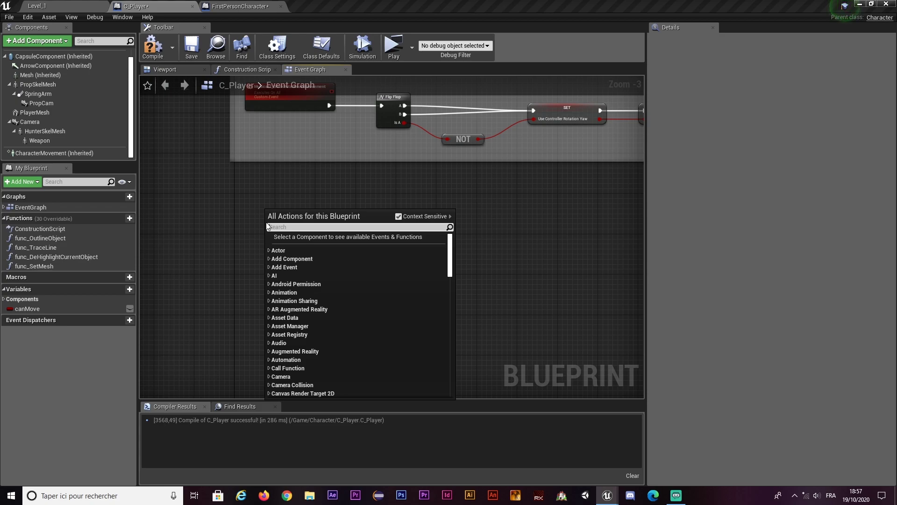
{"action": "type", "text": "switch"}
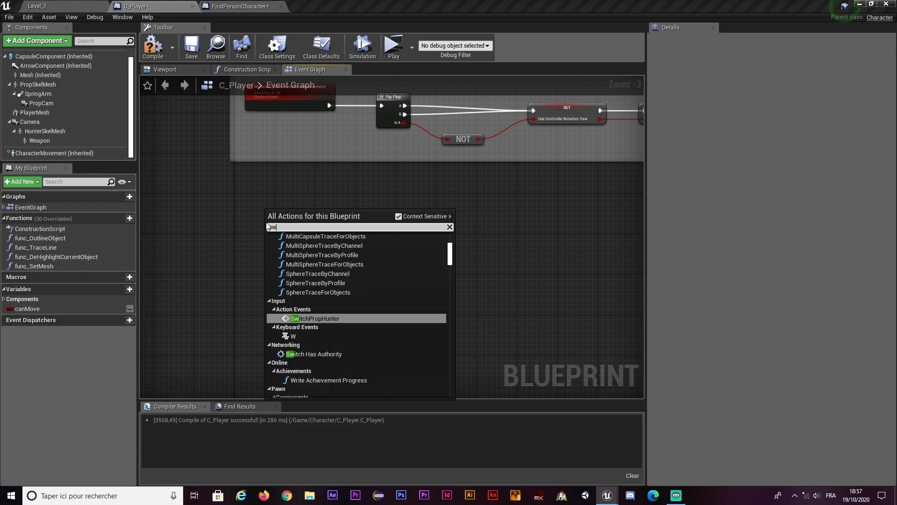
{"action": "left_click", "coordinate": [312, 253]}
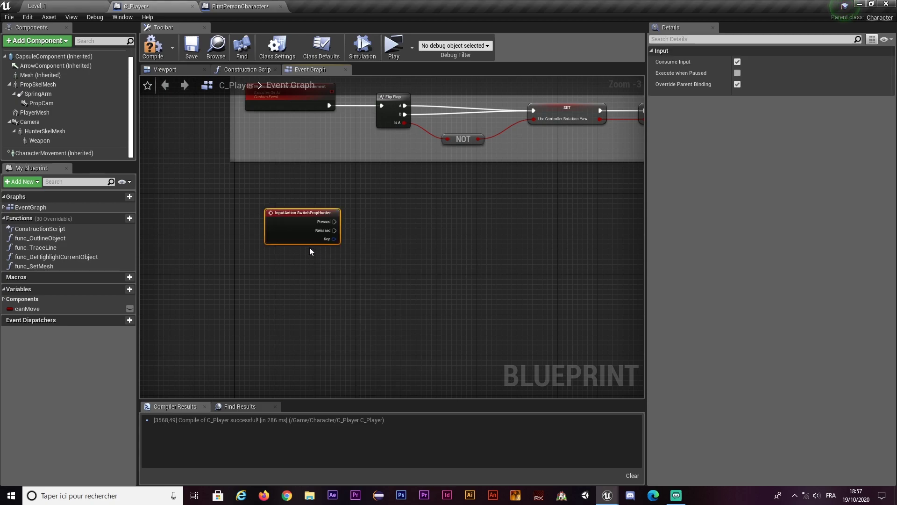
{"action": "mouse_move", "coordinate": [299, 239]}
{"action": "left_mouse_down"}
{"action": "mouse_move", "coordinate": [276, 259]}
{"action": "mouse_move", "coordinate": [333, 241]}
{"action": "left_mouse_up"}
{"action": "left_click", "coordinate": [314, 272]}
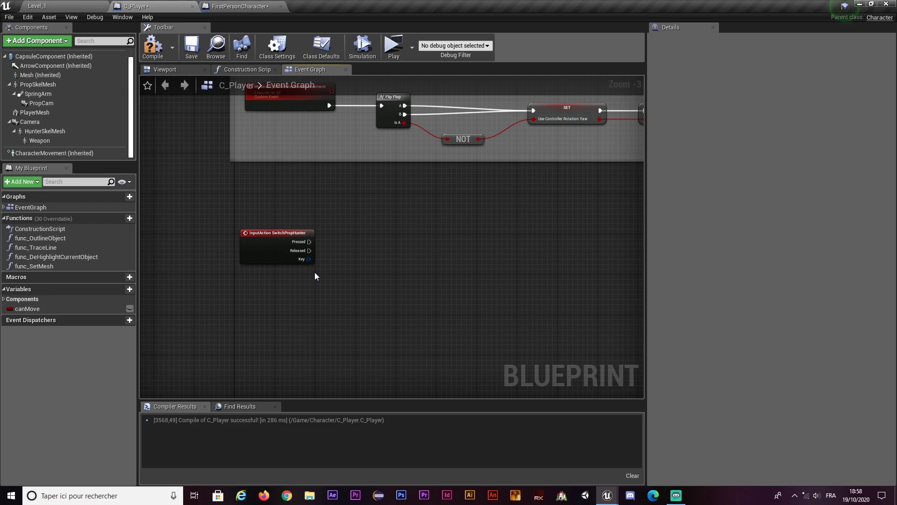
{"action": "right_click", "coordinate": [354, 249]}
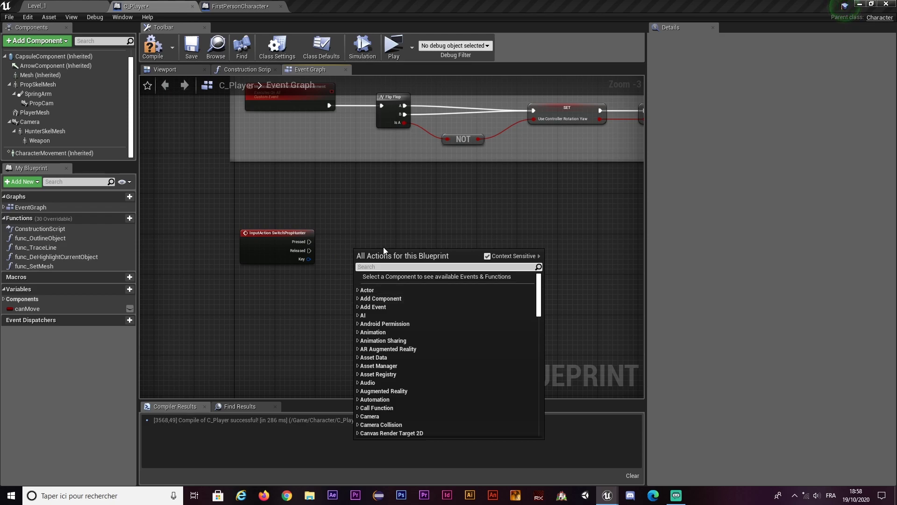
Create a new C_Player function named func_SetPlayerMode.
{"action": "left_click", "coordinate": [129, 217]}
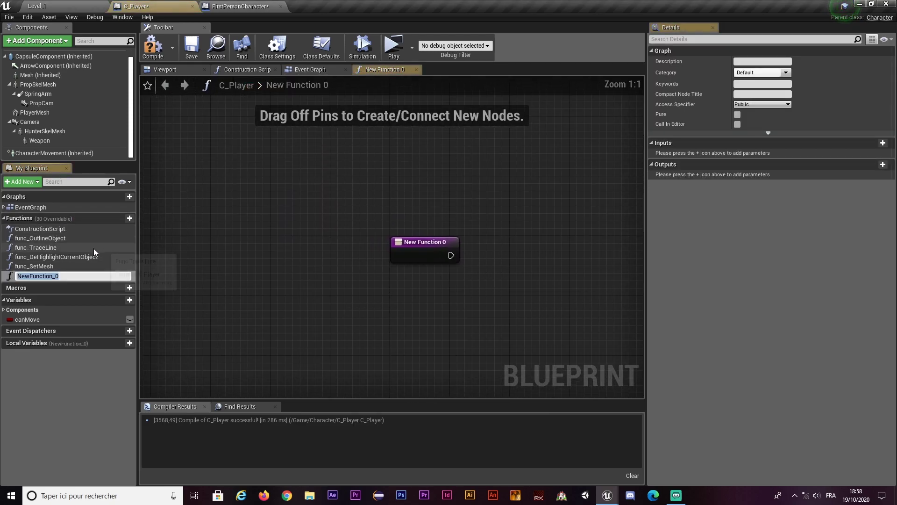
{"action": "type", "text": "func_"}
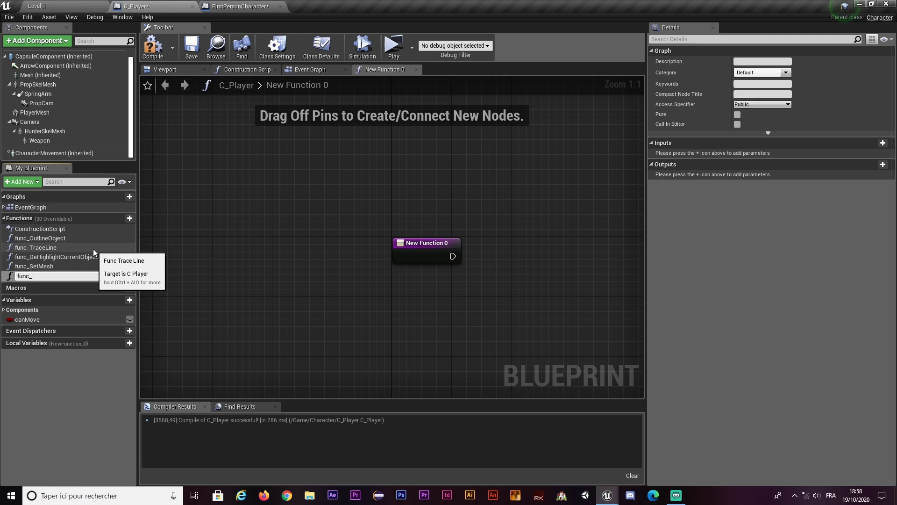
{"action": "type", "text": "Set"}
{"action": "type", "text": "PlayerMo"}
{"action": "type", "text": "de"}
{"action": "key", "text": "Return"}
{"action": "right_click_drag", "start_coordinate": [316, 291], "coordinate": [194, 281]}
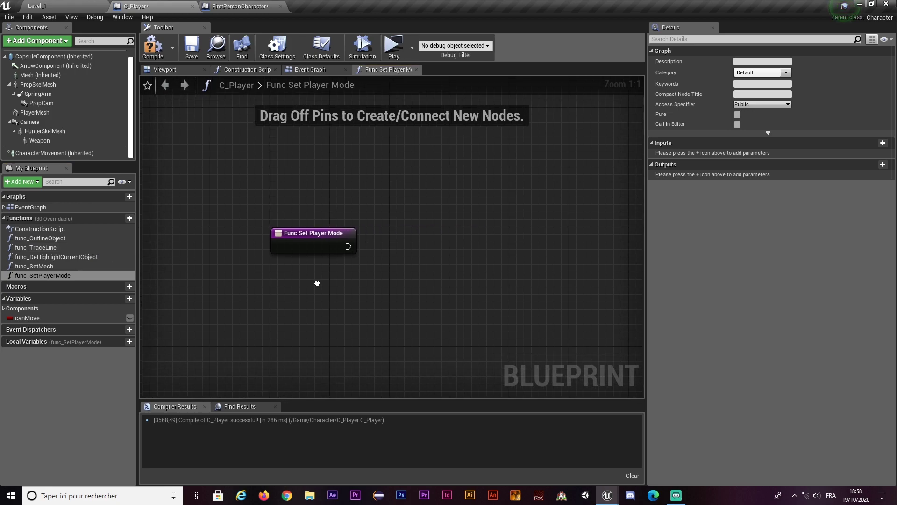
{"action": "scroll", "coordinate": [338, 256], "scroll_direction": "down", "scroll_amount": 2}
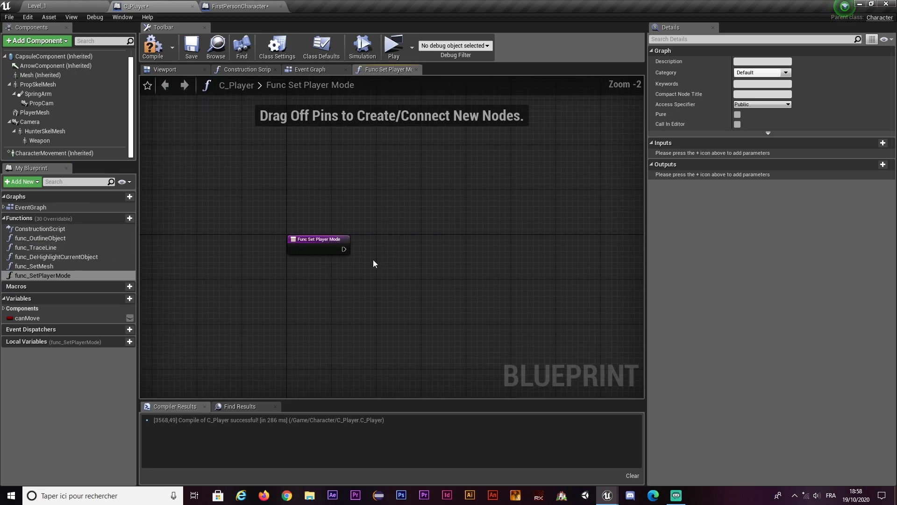
Give func_SetPlayerMode a String input named 'Mode name'.
{"action": "left_click", "coordinate": [318, 250]}
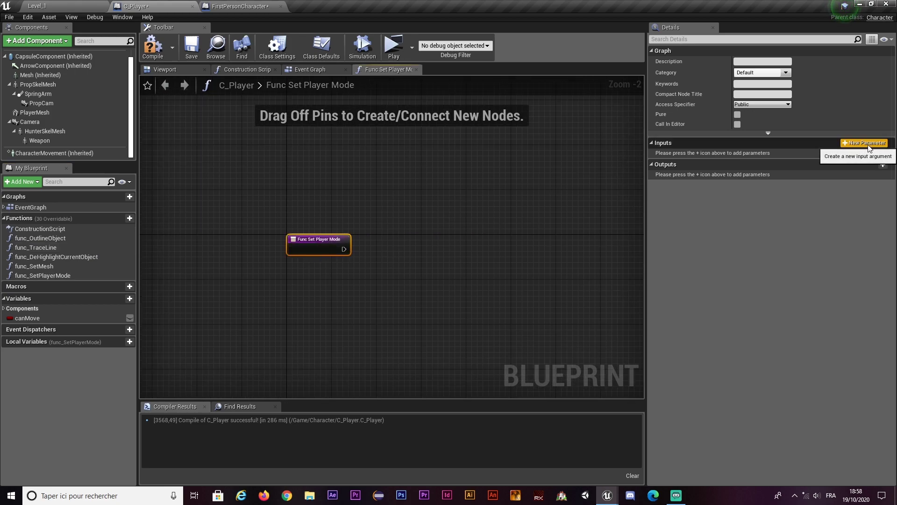
{"action": "left_click", "coordinate": [868, 147]}
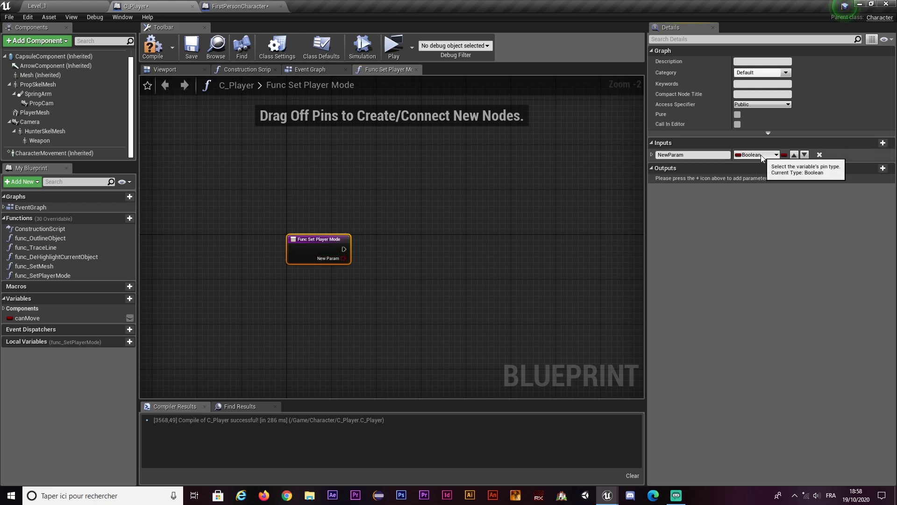
{"action": "left_click", "coordinate": [762, 156]}
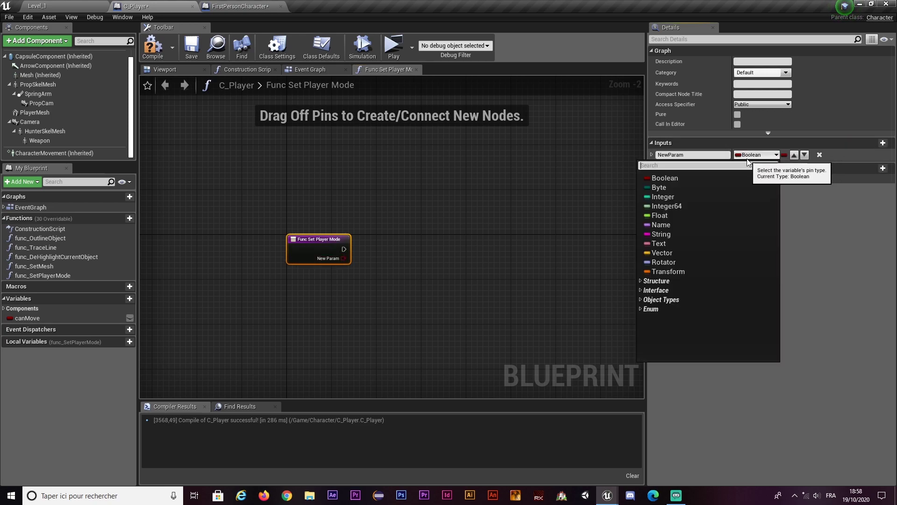
{"action": "left_click", "coordinate": [662, 234]}
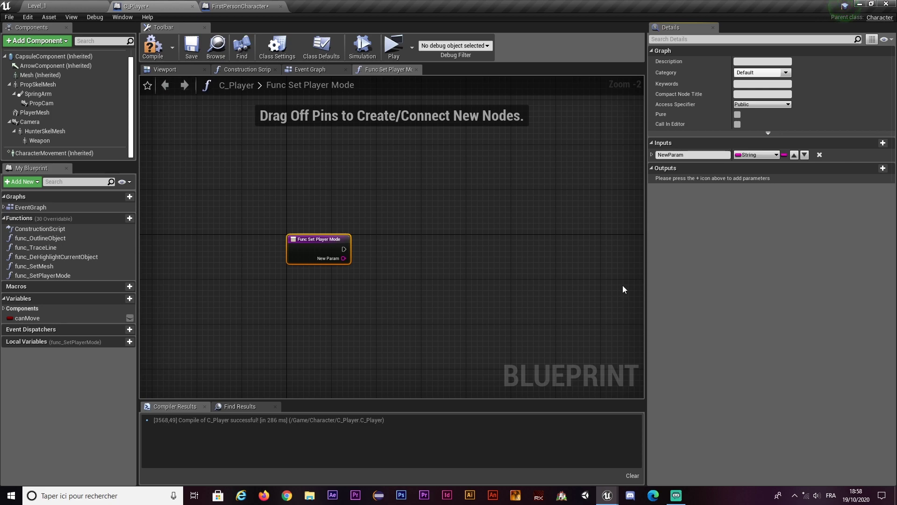
{"action": "double_click", "coordinate": [673, 154]}
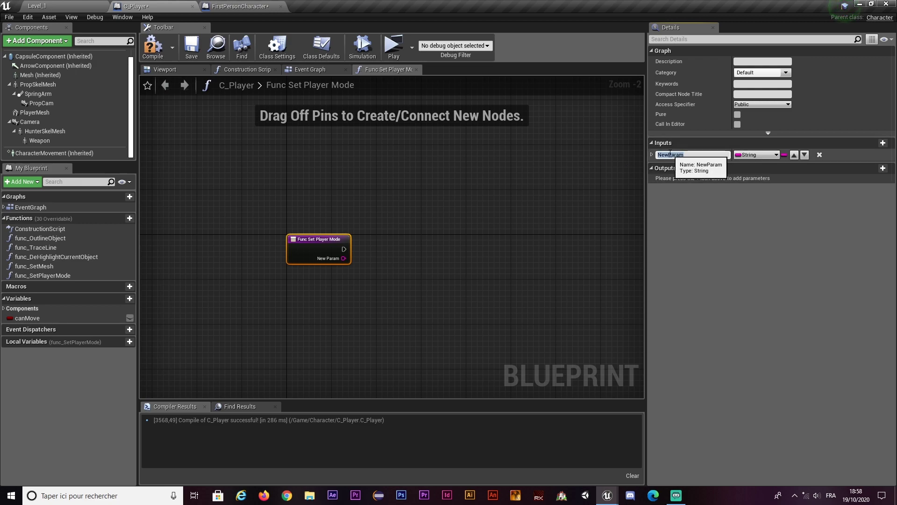
{"action": "type", "text": "Mode"}
{"action": "type", "text": " name"}
{"action": "key", "text": "Return"}
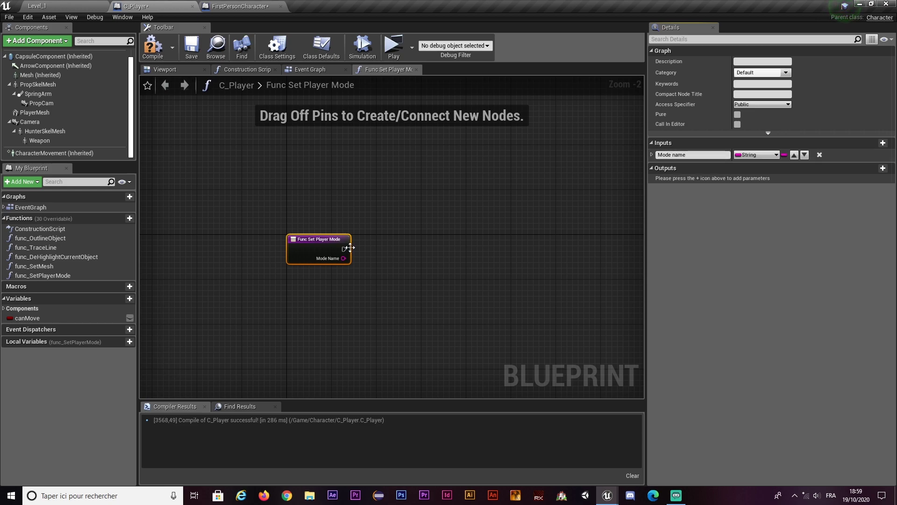
{"action": "left_click", "coordinate": [390, 257]}
{"action": "left_click", "coordinate": [334, 260]}
{"action": "right_click_drag", "start_coordinate": [343, 267], "coordinate": [336, 248]}
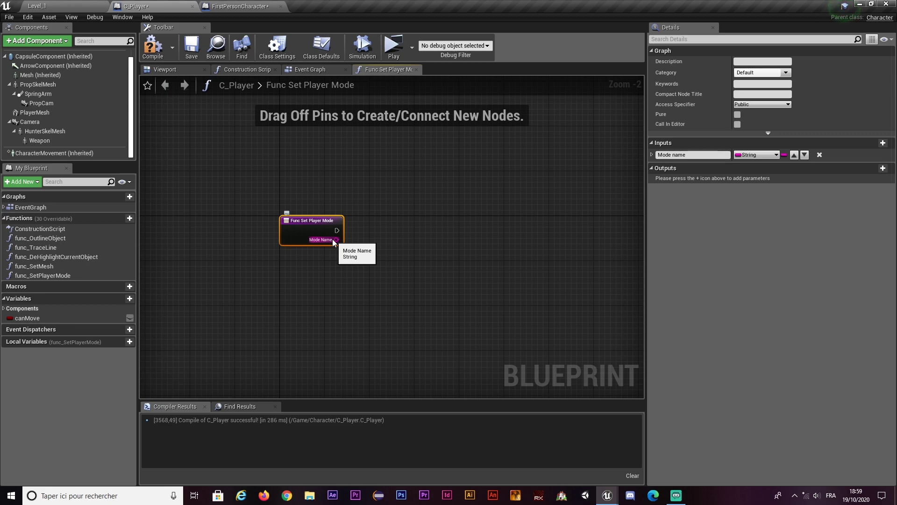
Add a Switch on String after the function entry, with Mode Name feeding its Selection.
{"action": "left_click_drag", "start_coordinate": [336, 230], "coordinate": [378, 231]}
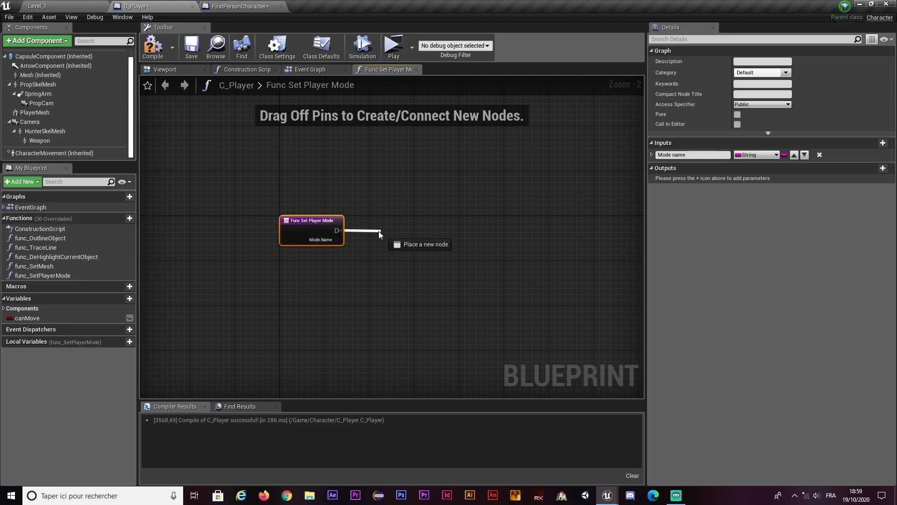
{"action": "type", "text": "switch on string"}
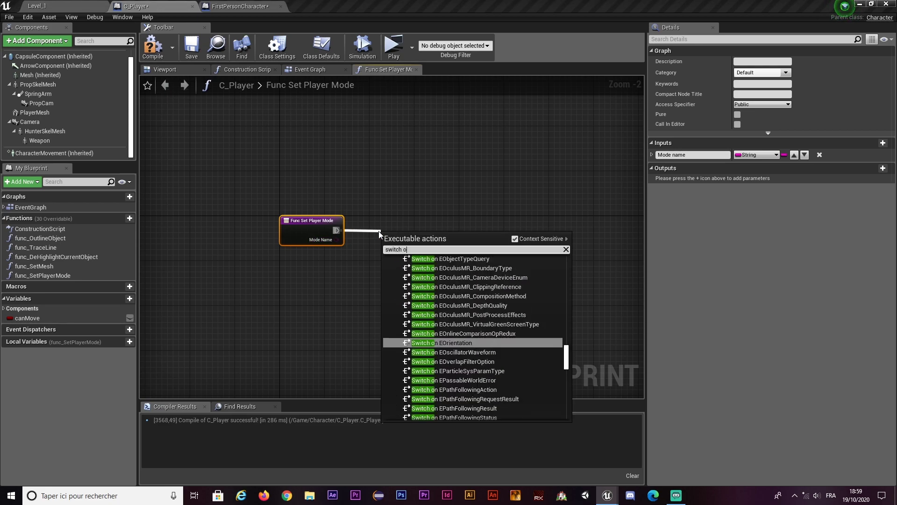
{"action": "key", "text": "Return"}
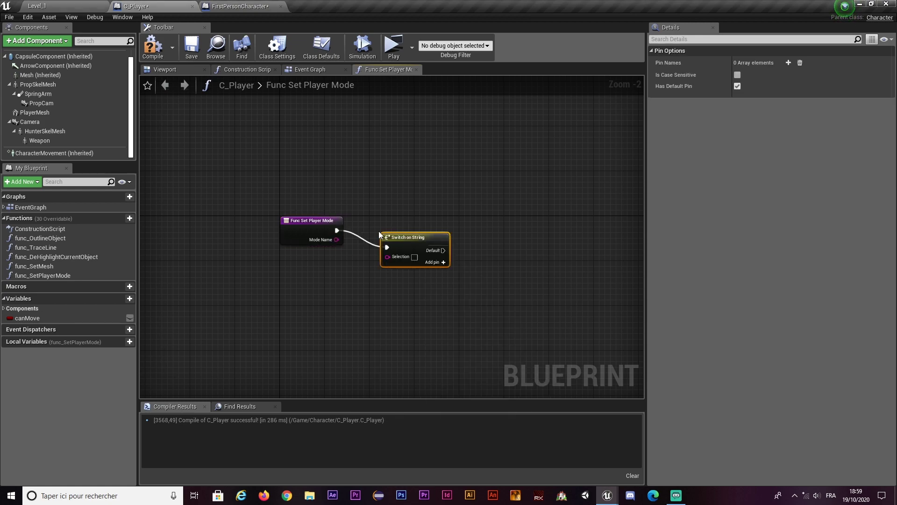
{"action": "left_click_drag", "start_coordinate": [403, 246], "coordinate": [403, 229]}
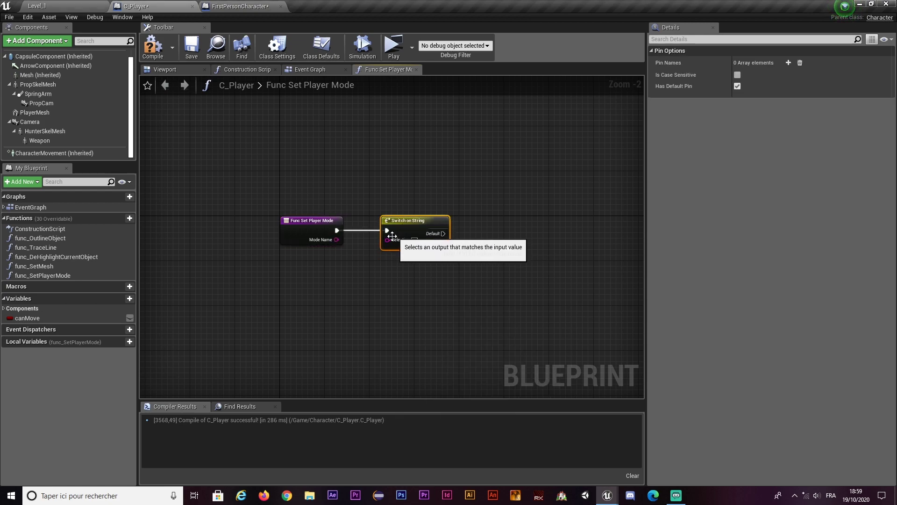
{"action": "left_click_drag", "start_coordinate": [325, 239], "coordinate": [390, 240]}
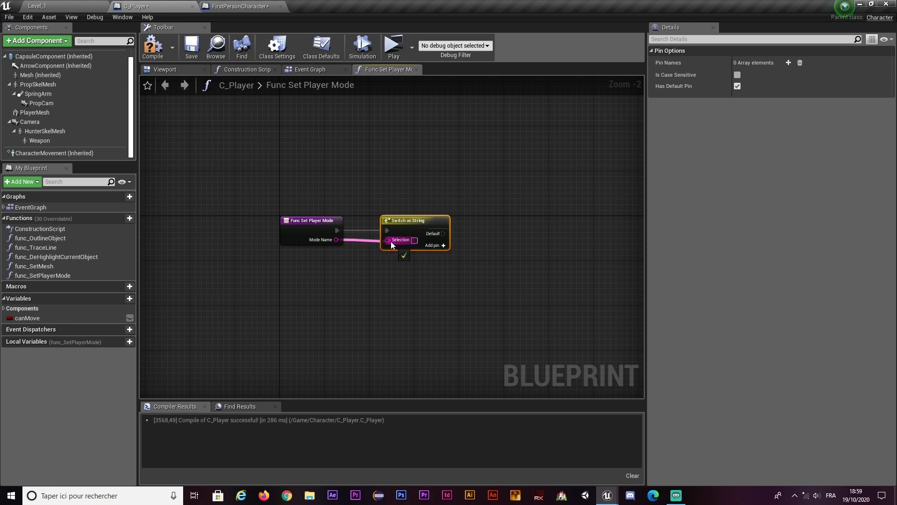
Add three case outputs to the switch and remove its Default output.
{"action": "left_click", "coordinate": [438, 246]}
{"action": "left_click", "coordinate": [436, 255]}
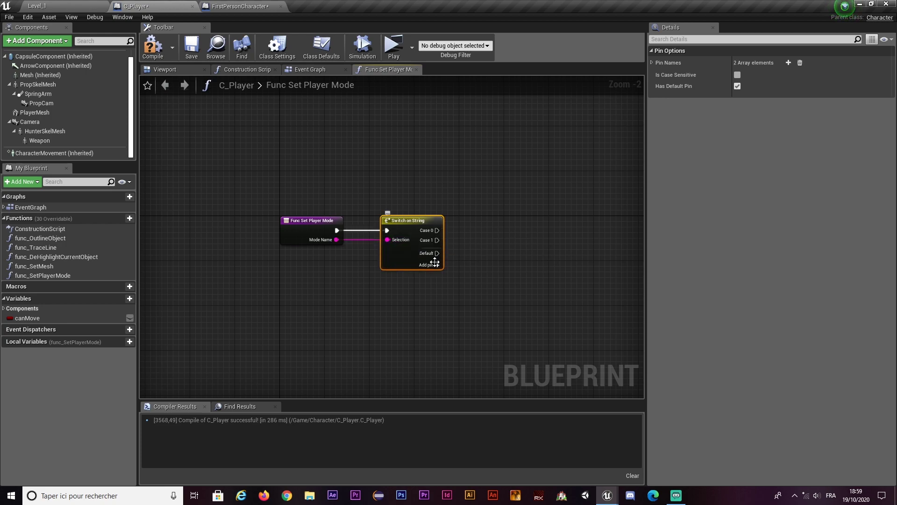
{"action": "left_click", "coordinate": [437, 265]}
{"action": "right_click", "coordinate": [425, 263]}
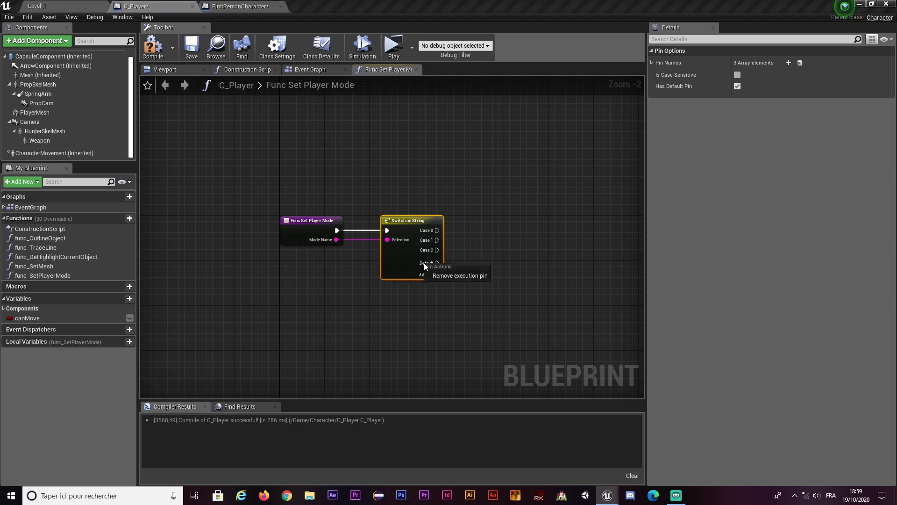
{"action": "left_click", "coordinate": [451, 276]}
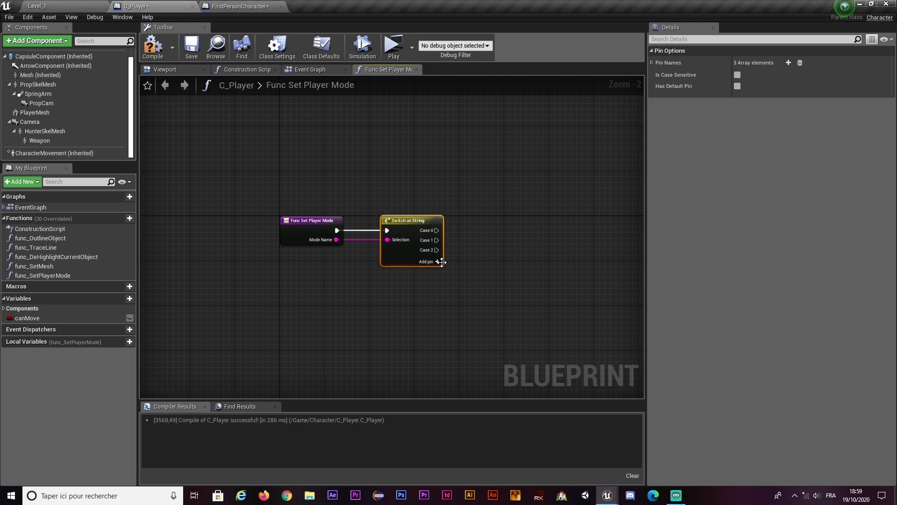
{"action": "right_click_drag", "start_coordinate": [442, 262], "coordinate": [352, 242]}
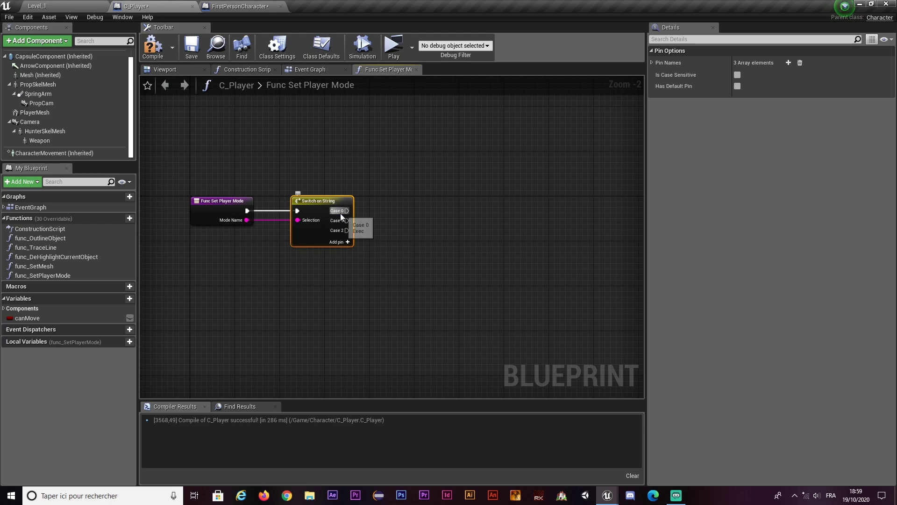
Rename the switch's first case to Prop.
{"action": "left_click_drag", "start_coordinate": [291, 173], "coordinate": [366, 272]}
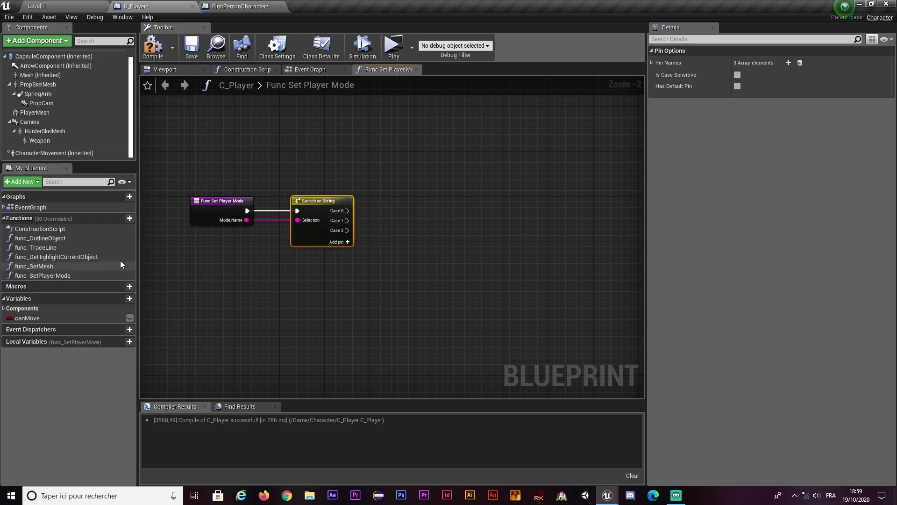
{"action": "left_click", "coordinate": [652, 63]}
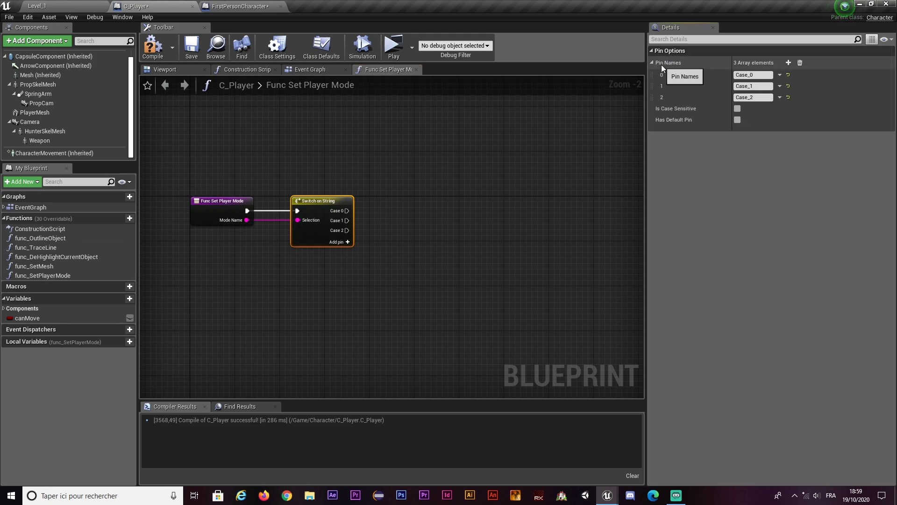
{"action": "left_click", "coordinate": [753, 75]}
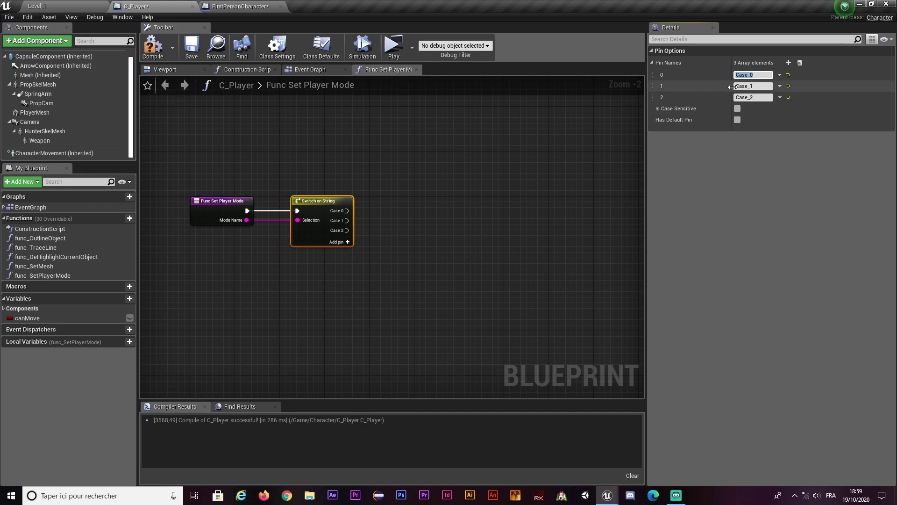
{"action": "type", "text": "Prop"}
{"action": "left_click", "coordinate": [348, 211]}
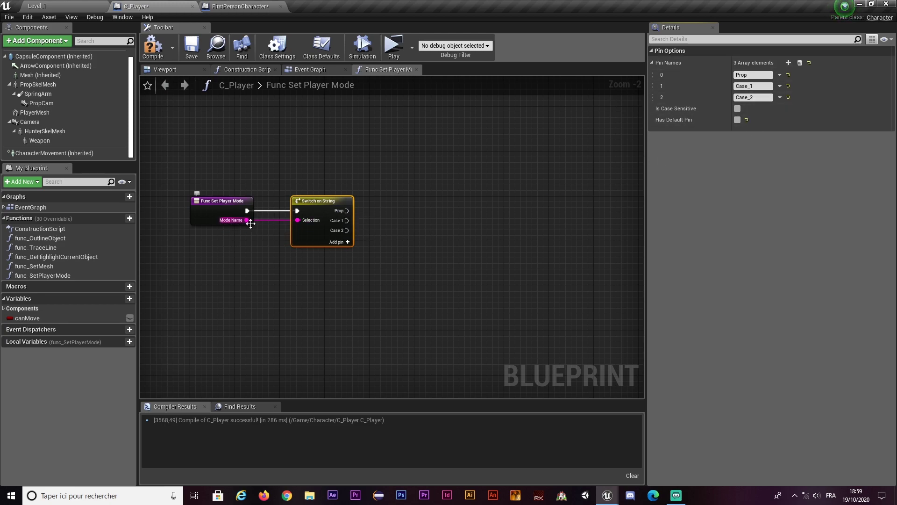
{"action": "left_click_drag", "start_coordinate": [348, 211], "coordinate": [464, 192]}
{"action": "left_click", "coordinate": [391, 234]}
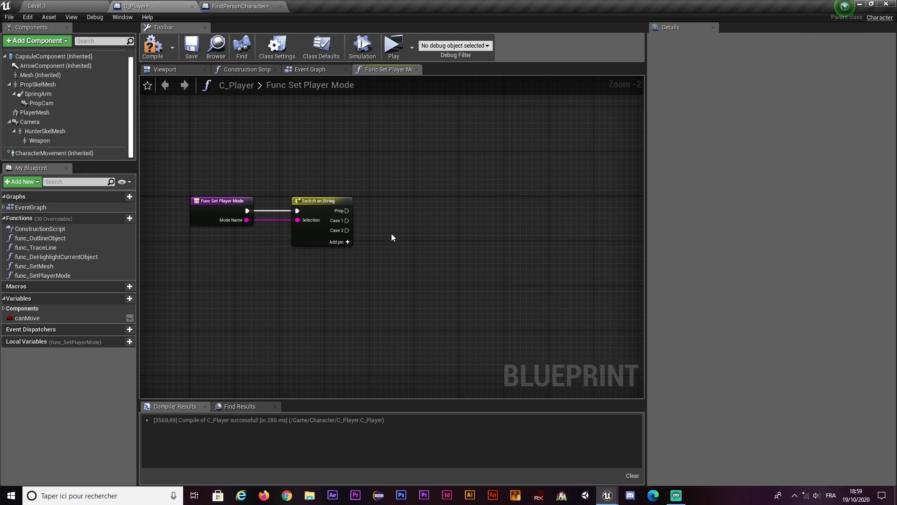
Name the second and third switch cases Hunter and Spectator.
{"action": "left_click", "coordinate": [323, 208]}
{"action": "left_click", "coordinate": [750, 86]}
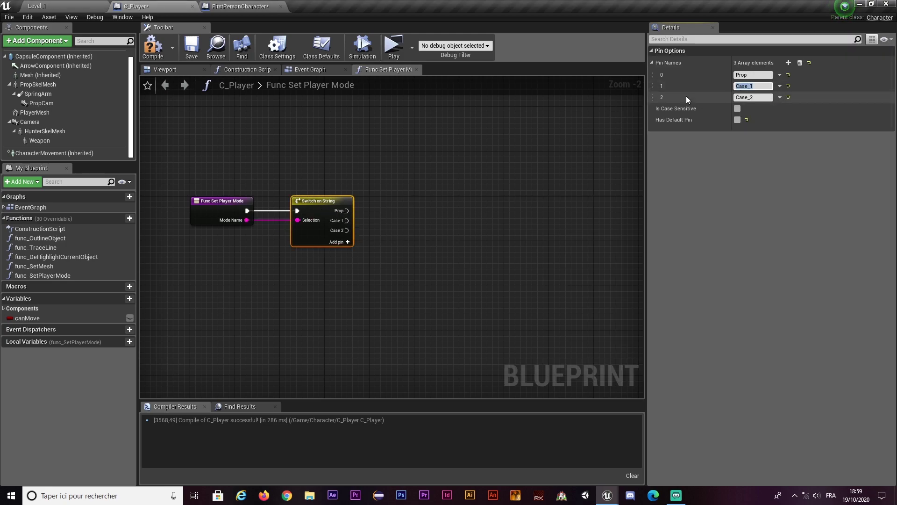
{"action": "type", "text": "Hunter"}
{"action": "key", "text": "Tab"}
{"action": "type", "text": "Specta"}
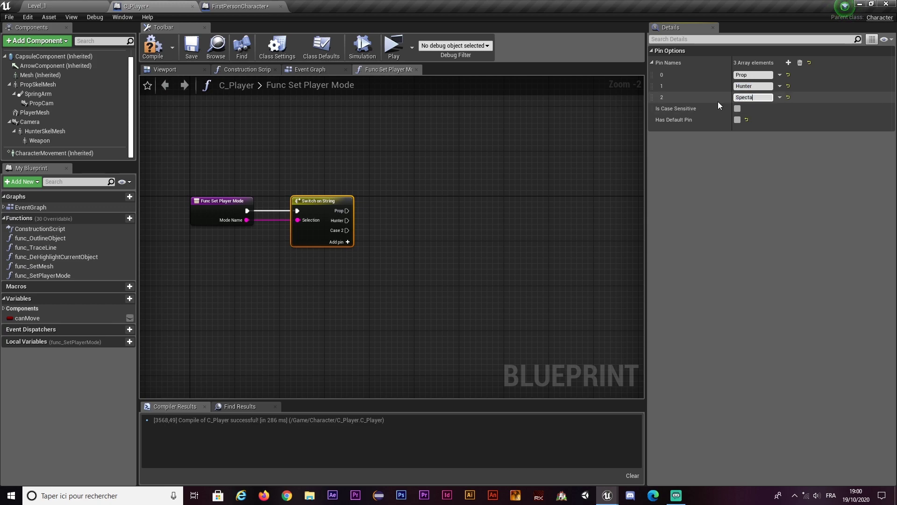
{"action": "type", "text": "tor"}
{"action": "key", "text": "Return"}
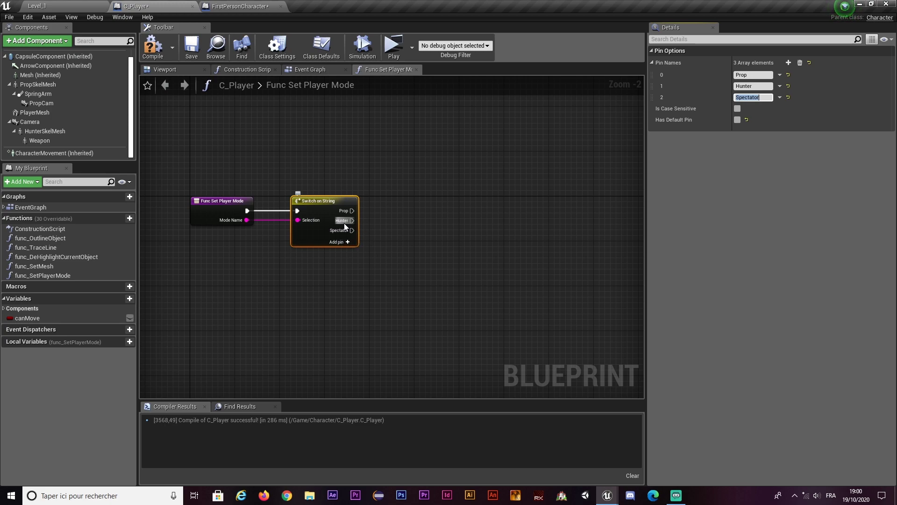
{"action": "right_click_drag", "start_coordinate": [498, 234], "coordinate": [503, 214]}
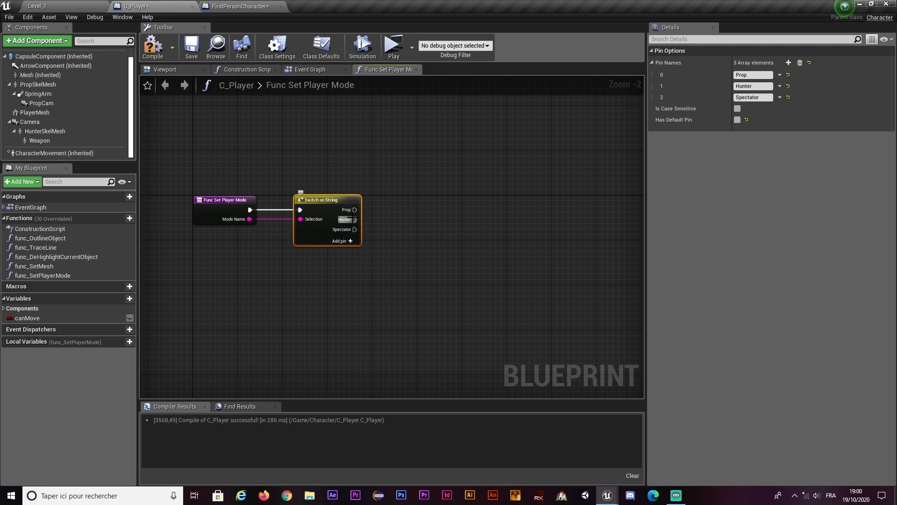
{"action": "left_click", "coordinate": [444, 191]}
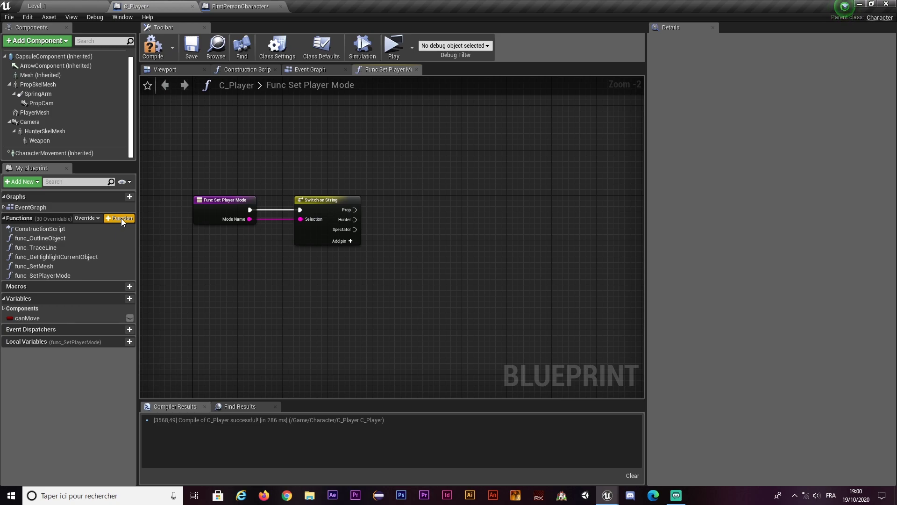
Create a new function named func_SetPlayerHunterOrProp.
{"action": "left_click", "coordinate": [122, 218]}
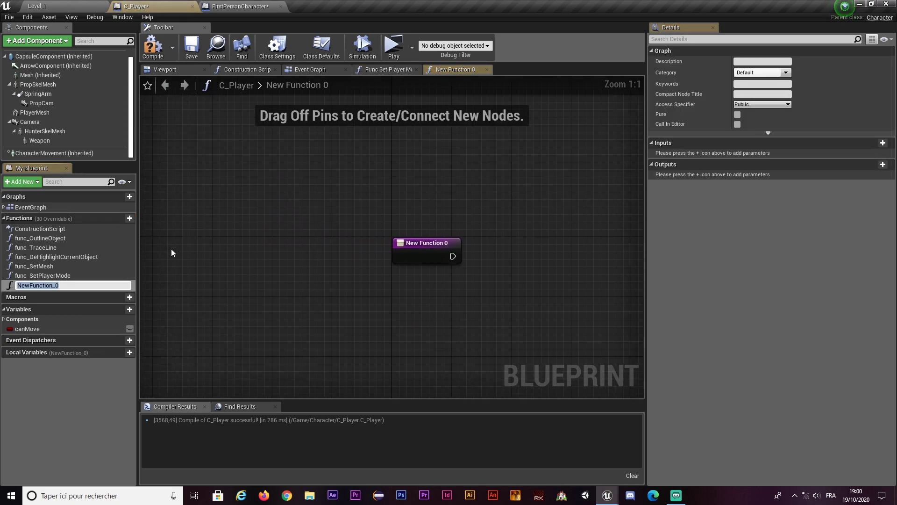
{"action": "type", "text": "func_"}
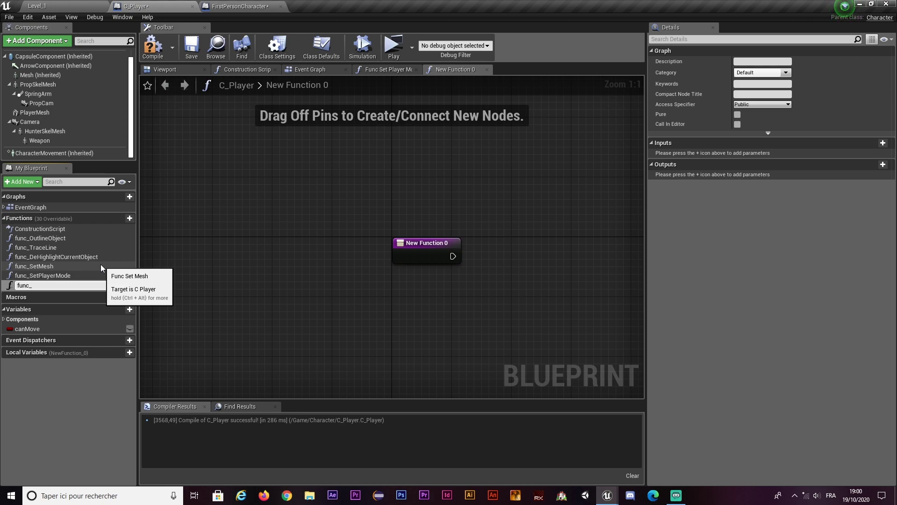
{"action": "type", "text": "SetP"}
{"action": "type", "text": "layer"}
{"action": "type", "text": "HunterOrProp"}
{"action": "key", "text": "Return"}
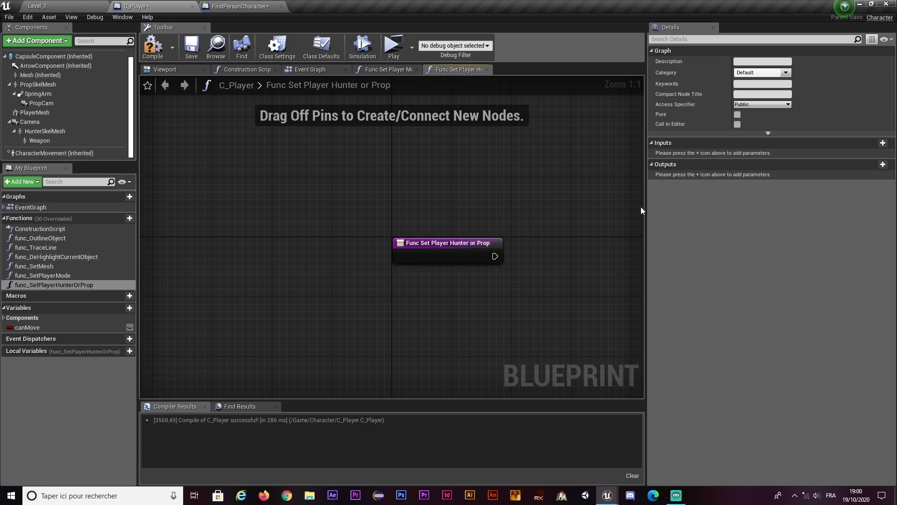
{"action": "right_click_drag", "start_coordinate": [361, 208], "coordinate": [291, 182]}
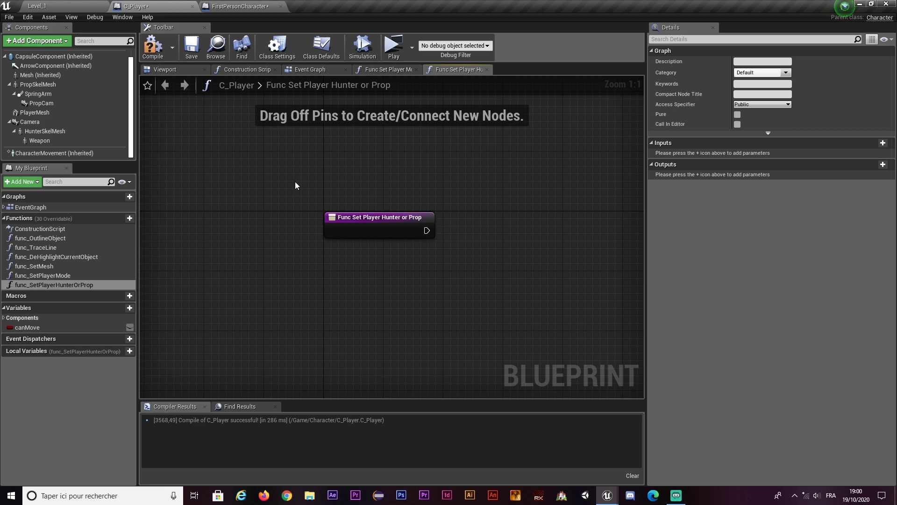
{"action": "left_click_drag", "start_coordinate": [295, 181], "coordinate": [456, 270]}
Add a Boolean input named isHunter to the function and compile the blueprint.
{"action": "left_click_drag", "start_coordinate": [262, 172], "coordinate": [453, 259]}
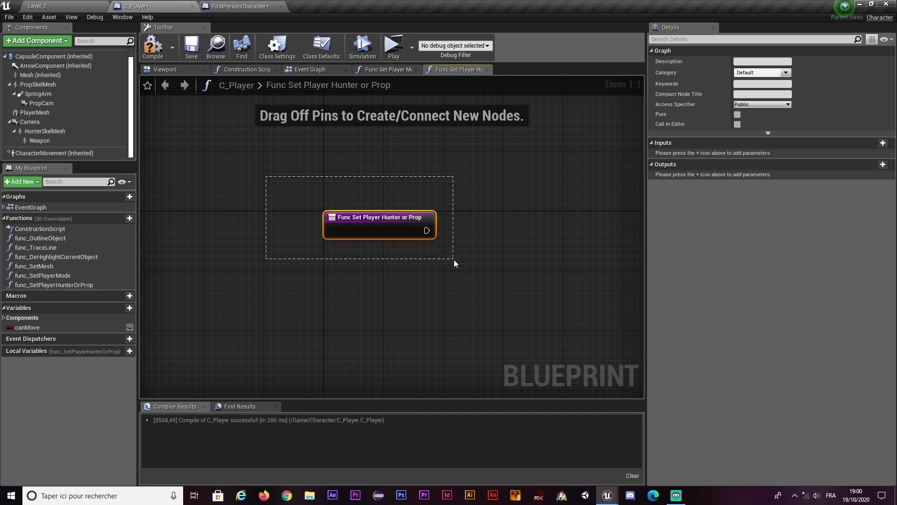
{"action": "left_click", "coordinate": [882, 142]}
{"action": "left_click", "coordinate": [816, 144]}
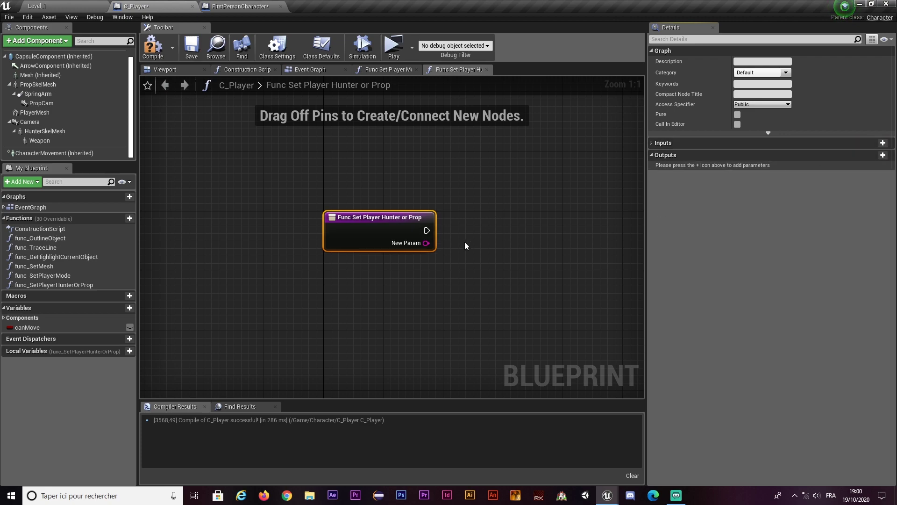
{"action": "left_click", "coordinate": [664, 143]}
{"action": "left_click", "coordinate": [755, 155]}
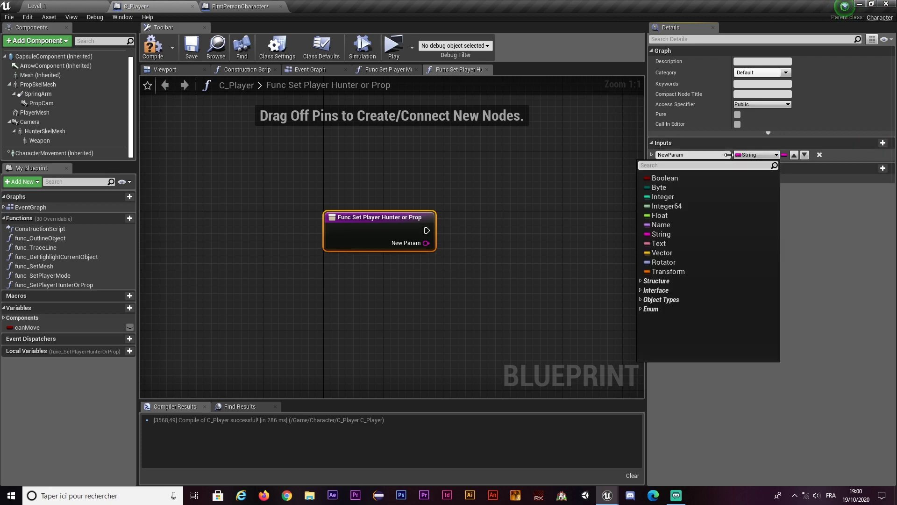
{"action": "left_click", "coordinate": [673, 180]}
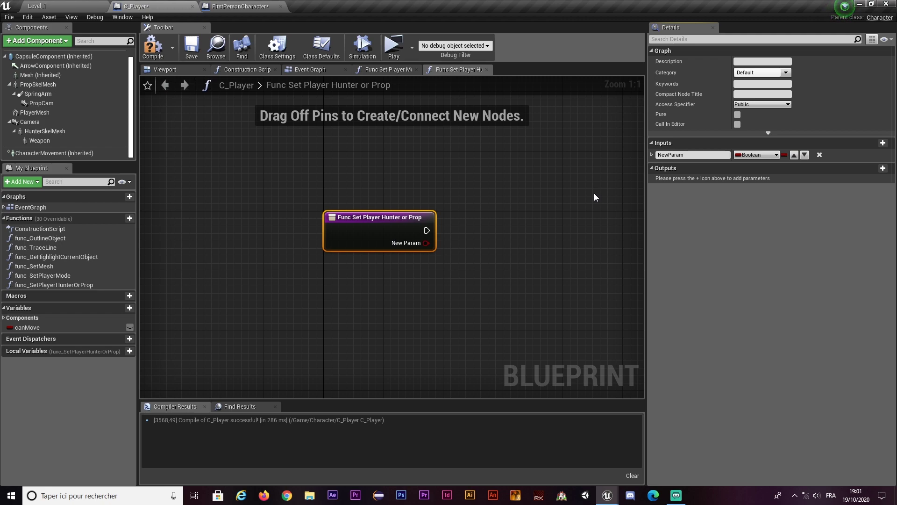
{"action": "left_click", "coordinate": [692, 154]}
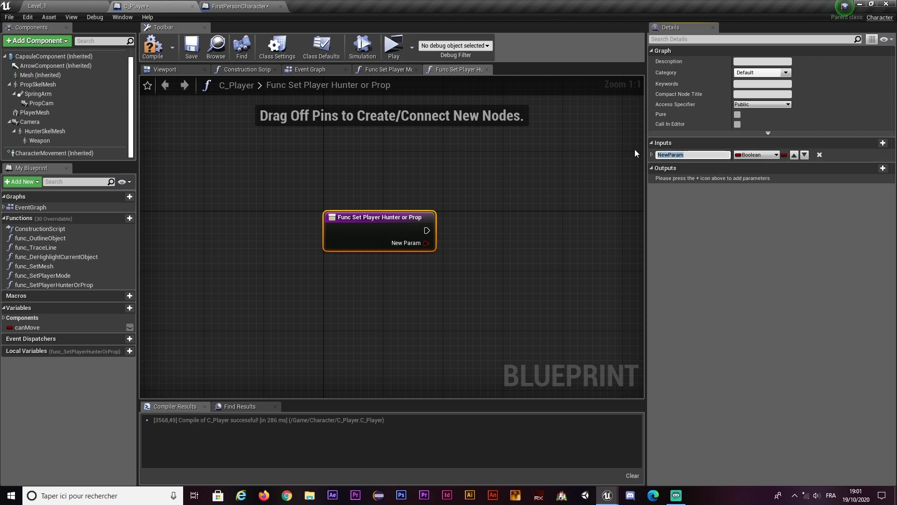
{"action": "type", "text": "isHunter"}
{"action": "key", "text": "Return"}
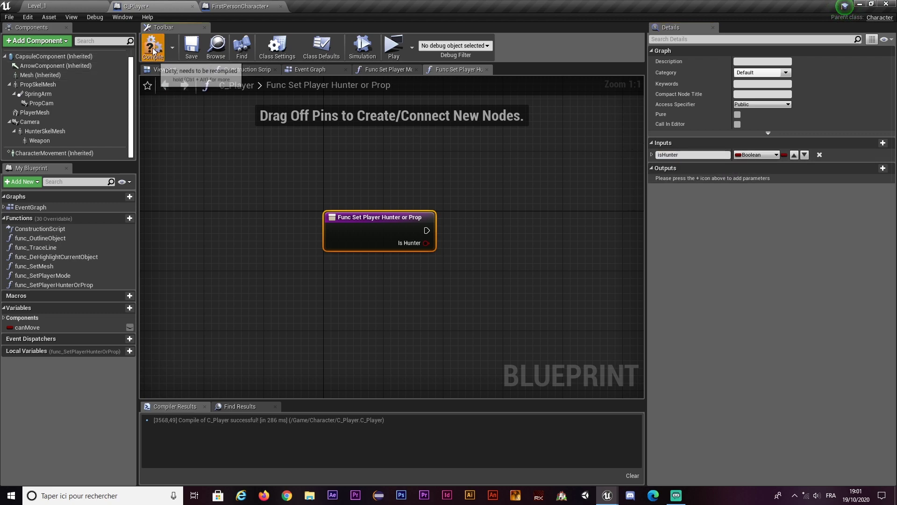
{"action": "left_click", "coordinate": [153, 47]}
{"action": "scroll", "coordinate": [381, 203], "scroll_direction": "down", "scroll_amount": 2}
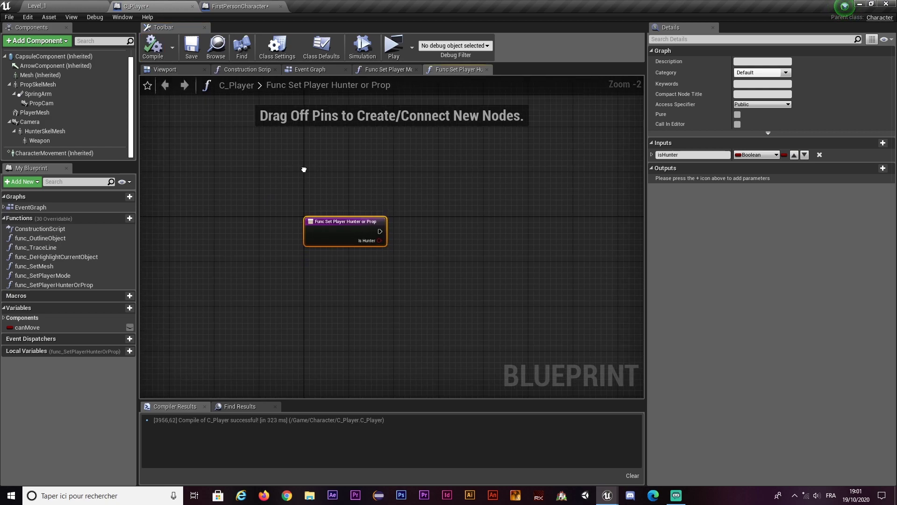
Wire the Prop and Hunter outputs to two Func Set Player Hunter or Prop calls, ticking Is Hunter only for Hunter.
{"action": "left_click", "coordinate": [382, 71]}
{"action": "right_click_drag", "start_coordinate": [358, 195], "coordinate": [408, 212]}
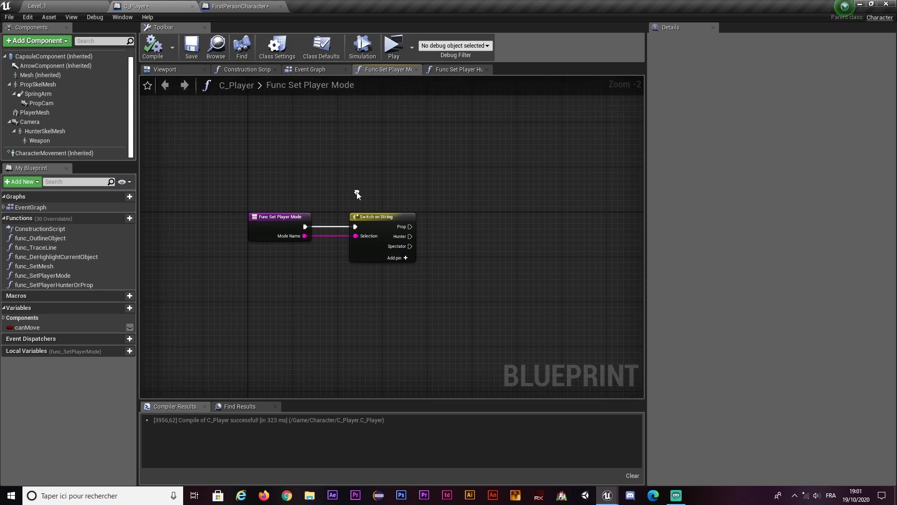
{"action": "scroll", "coordinate": [391, 228], "scroll_direction": "up", "scroll_amount": 1}
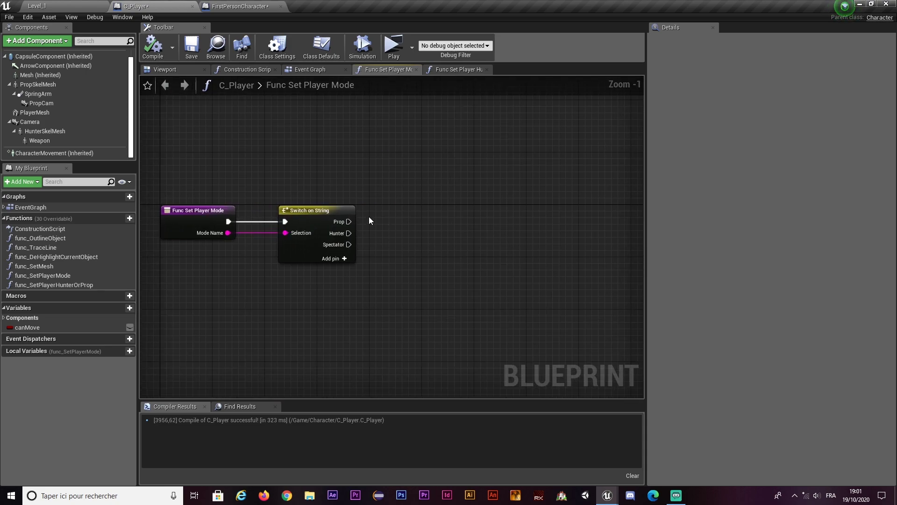
{"action": "mouse_move", "coordinate": [45, 285]}
{"action": "left_mouse_down"}
{"action": "mouse_move", "coordinate": [398, 231]}
{"action": "mouse_move", "coordinate": [451, 157]}
{"action": "left_mouse_up"}
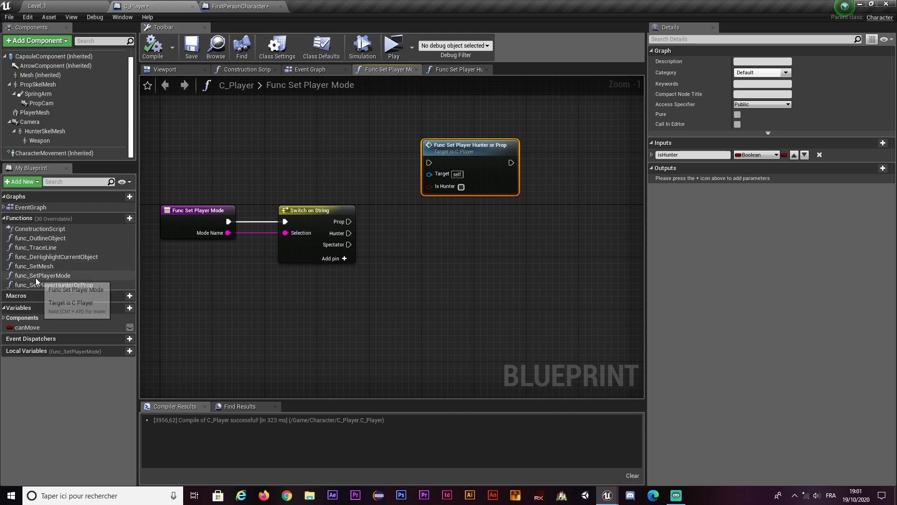
{"action": "mouse_move", "coordinate": [46, 284]}
{"action": "left_mouse_down"}
{"action": "mouse_move", "coordinate": [398, 236]}
{"action": "mouse_move", "coordinate": [428, 214]}
{"action": "mouse_move", "coordinate": [348, 237]}
{"action": "mouse_move", "coordinate": [429, 163]}
{"action": "mouse_move", "coordinate": [461, 164]}
{"action": "left_mouse_up"}
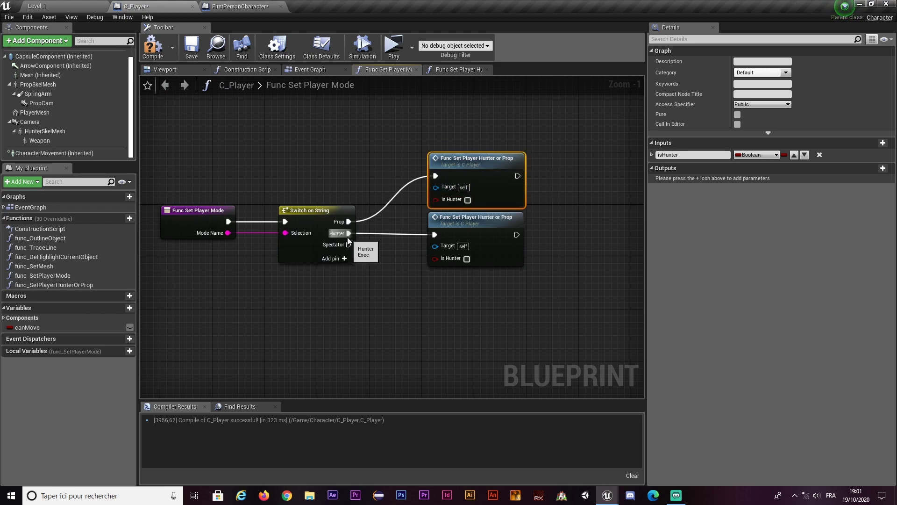
{"action": "left_click", "coordinate": [466, 259]}
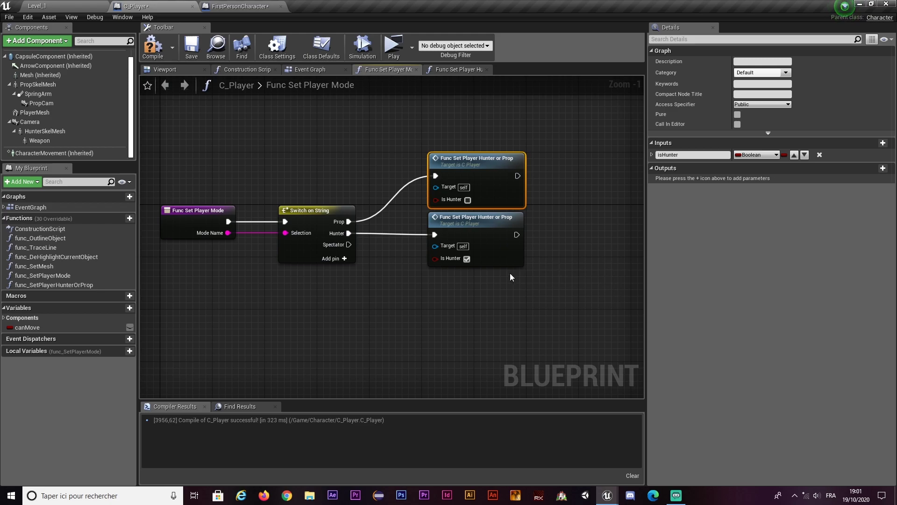
{"action": "right_click_drag", "start_coordinate": [490, 279], "coordinate": [511, 321]}
{"action": "left_click", "coordinate": [511, 321]}
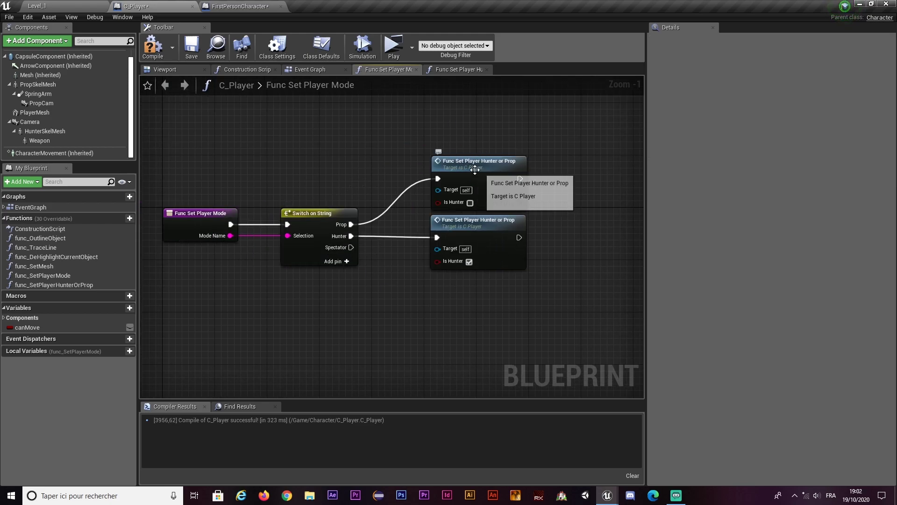
Create a new member variable named isHunter.
{"action": "left_click", "coordinate": [450, 75]}
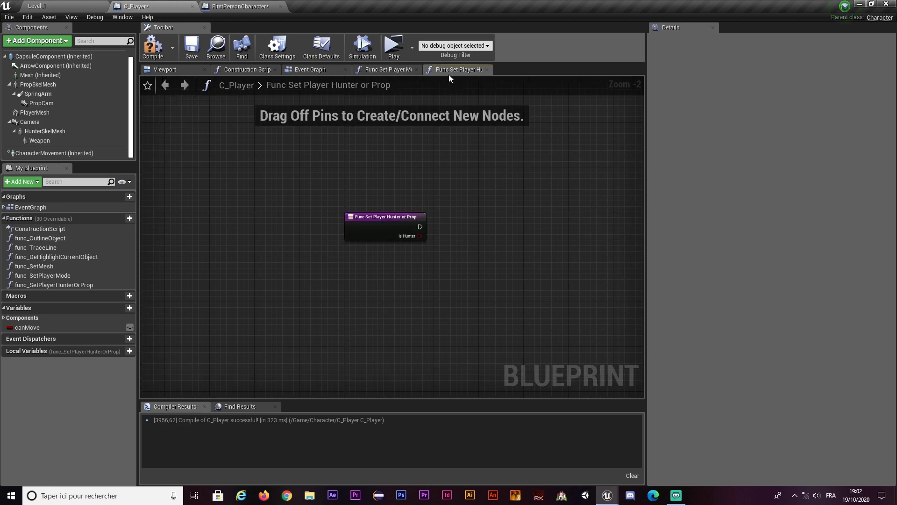
{"action": "mouse_move", "coordinate": [460, 228]}
{"action": "right_mouse_down"}
{"action": "mouse_move", "coordinate": [432, 222]}
{"action": "mouse_move", "coordinate": [303, 266]}
{"action": "right_mouse_up"}
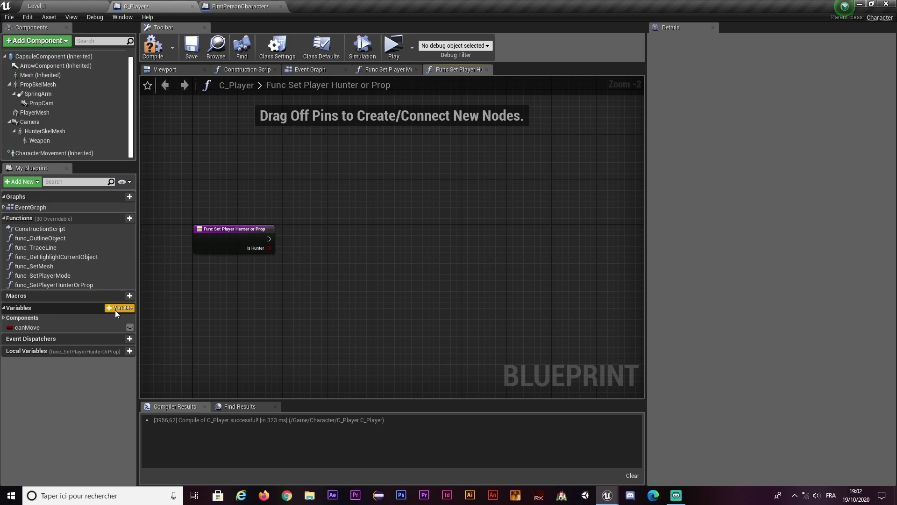
{"action": "left_click", "coordinate": [115, 308]}
{"action": "type", "text": "is"}
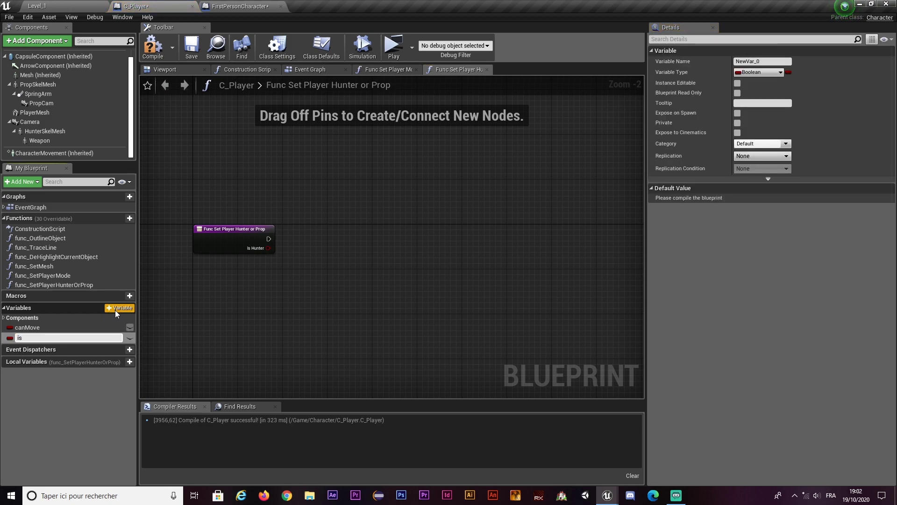
{"action": "type", "text": "Hunter"}
{"action": "key", "text": "Return"}
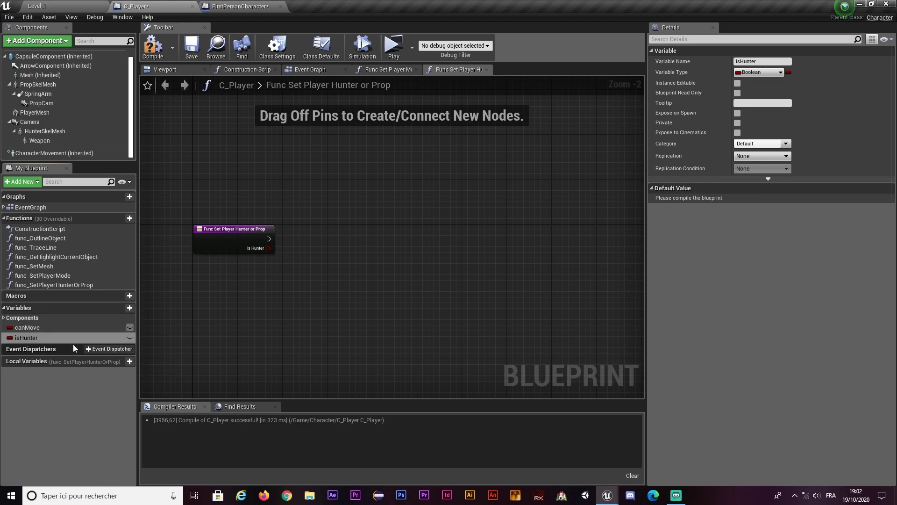
Place a SET isHunter node after the function entry, fed by Is Hunter, and compile.
{"action": "left_click", "coordinate": [33, 339]}
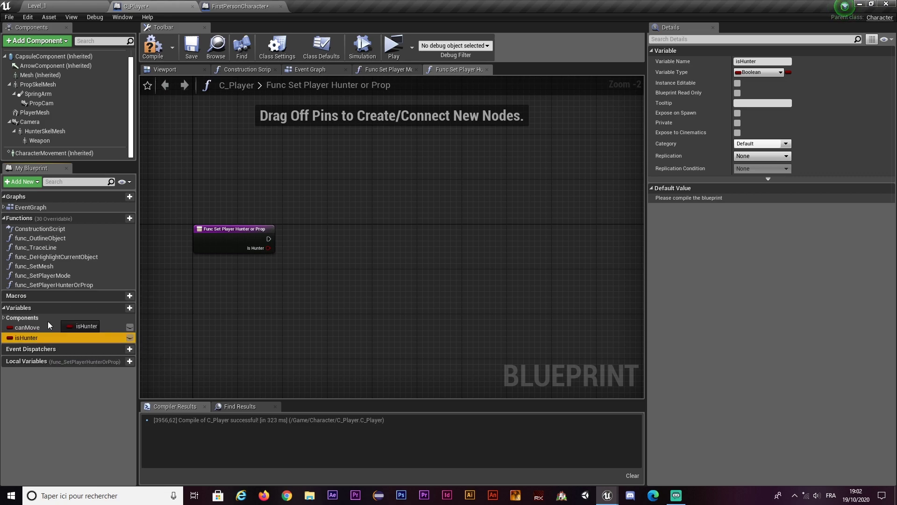
{"action": "mouse_move", "coordinate": [33, 338]}
{"action": "left_mouse_down"}
{"action": "mouse_move", "coordinate": [343, 247]}
{"action": "mouse_move", "coordinate": [269, 239]}
{"action": "left_mouse_up"}
{"action": "left_click", "coordinate": [338, 257]}
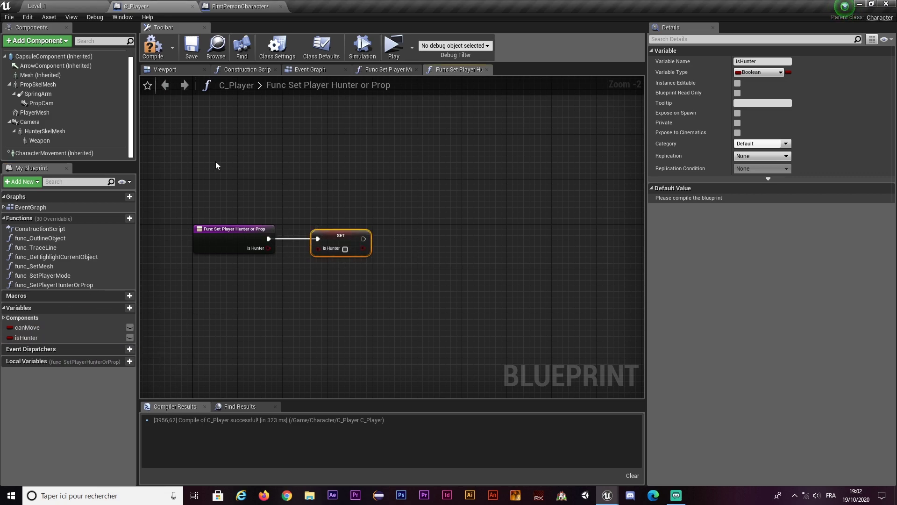
{"action": "left_click", "coordinate": [152, 46]}
{"action": "left_click", "coordinate": [19, 338]}
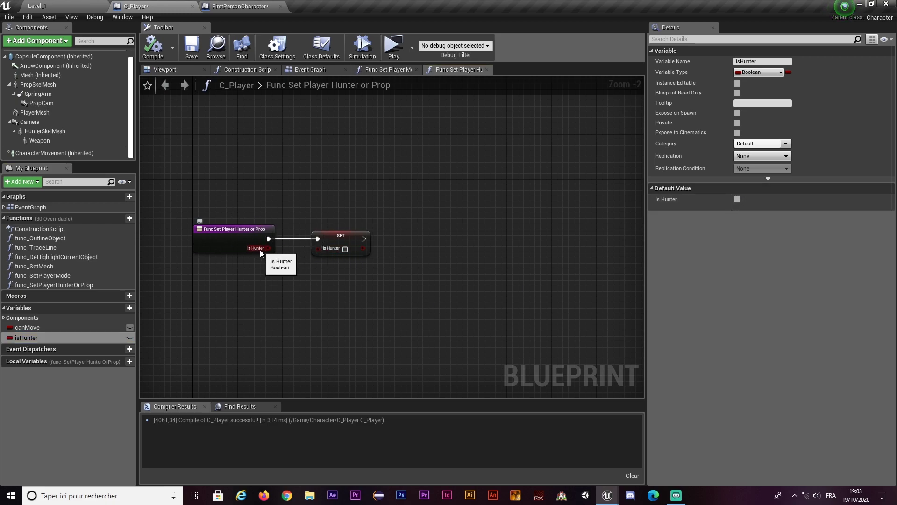
{"action": "left_click_drag", "start_coordinate": [256, 248], "coordinate": [318, 248]}
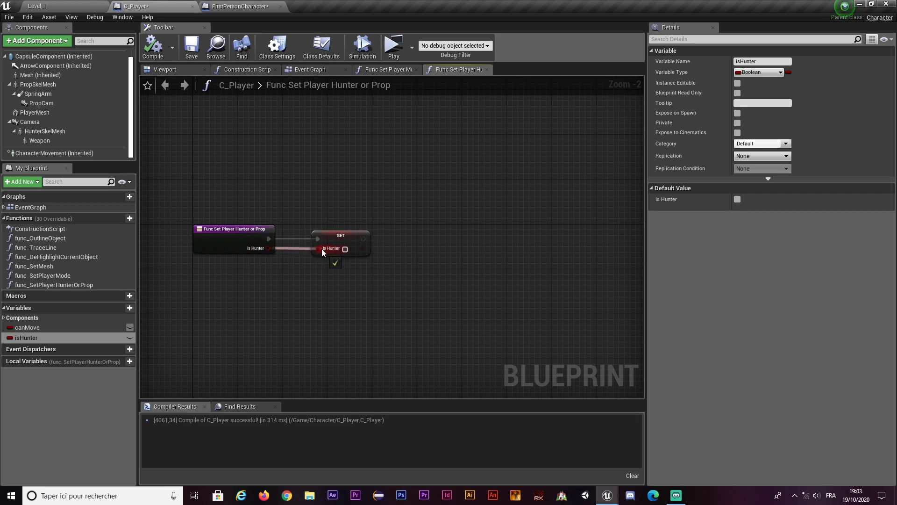
{"action": "left_click", "coordinate": [153, 47]}
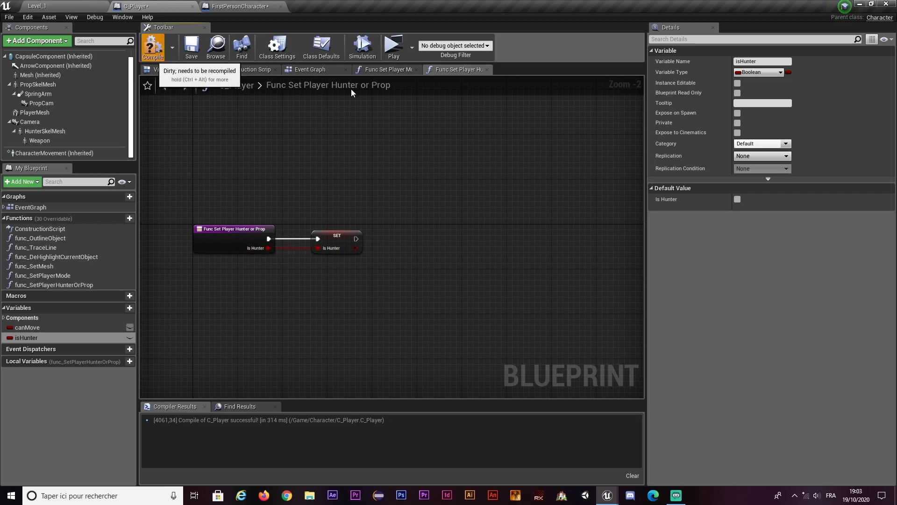
Connect Mode Name to the switch's Selection pin in Func Set Player Mode.
{"action": "left_click", "coordinate": [386, 70]}
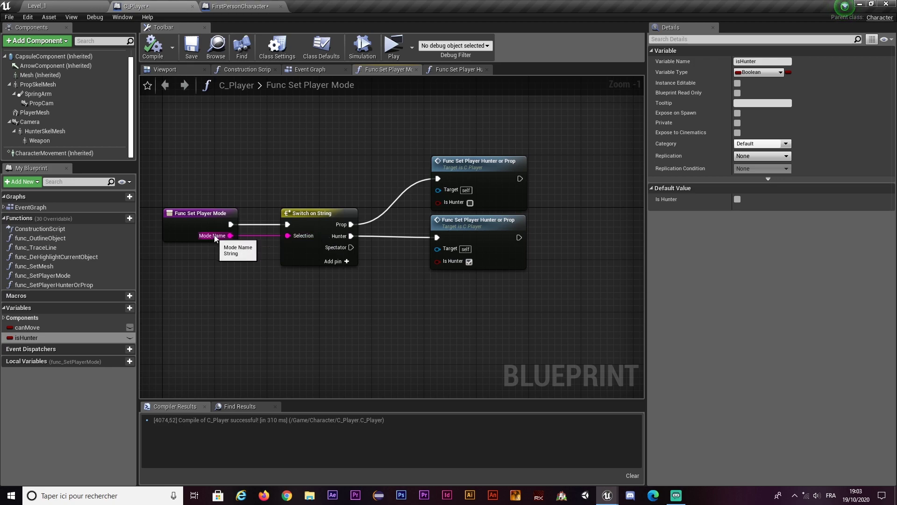
{"action": "left_click_drag", "start_coordinate": [165, 189], "coordinate": [237, 243]}
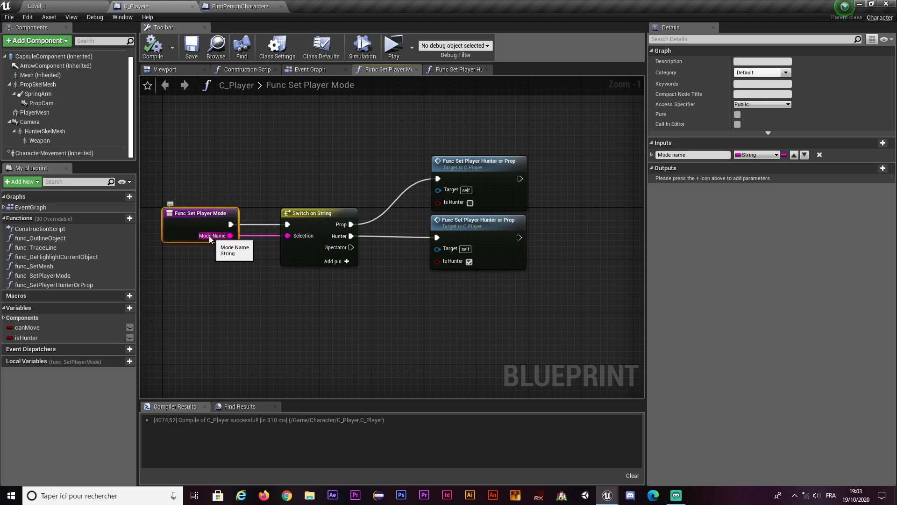
{"action": "left_click_drag", "start_coordinate": [231, 235], "coordinate": [287, 235]}
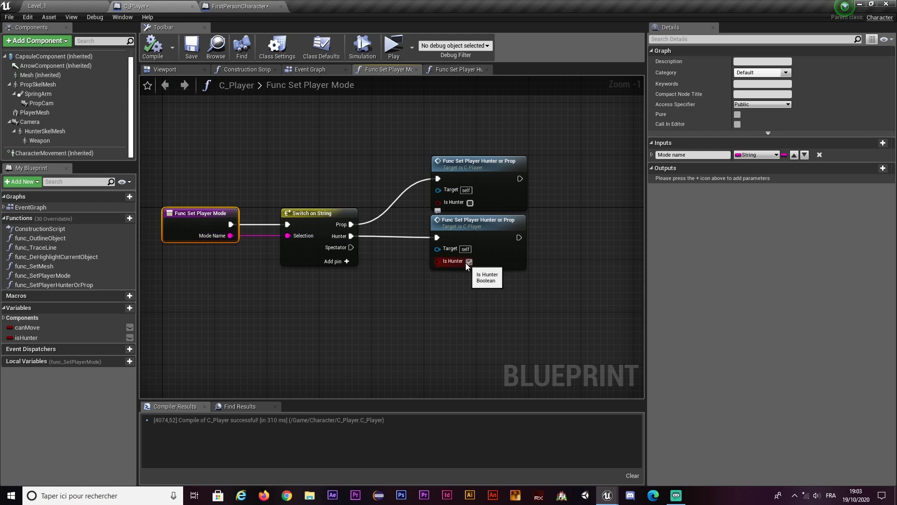
{"action": "left_click", "coordinate": [438, 70]}
{"action": "left_click", "coordinate": [334, 242]}
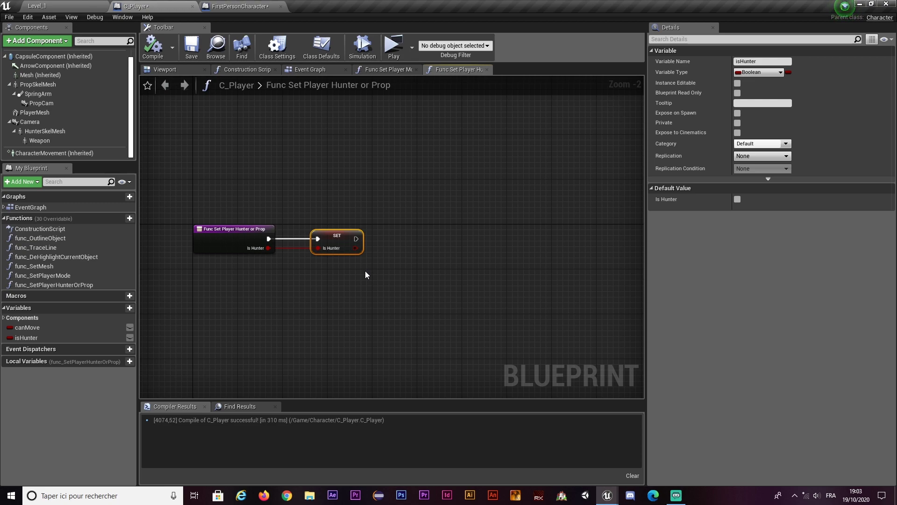
{"action": "scroll", "coordinate": [461, 252], "scroll_direction": "down", "scroll_amount": 1}
{"action": "scroll", "coordinate": [414, 249], "scroll_direction": "down", "scroll_amount": 1}
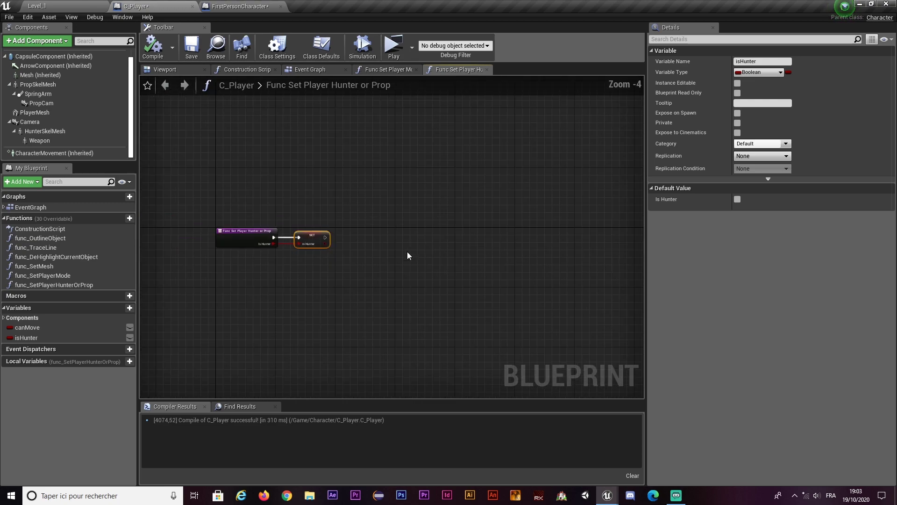
{"action": "right_click_drag", "start_coordinate": [408, 254], "coordinate": [376, 253]}
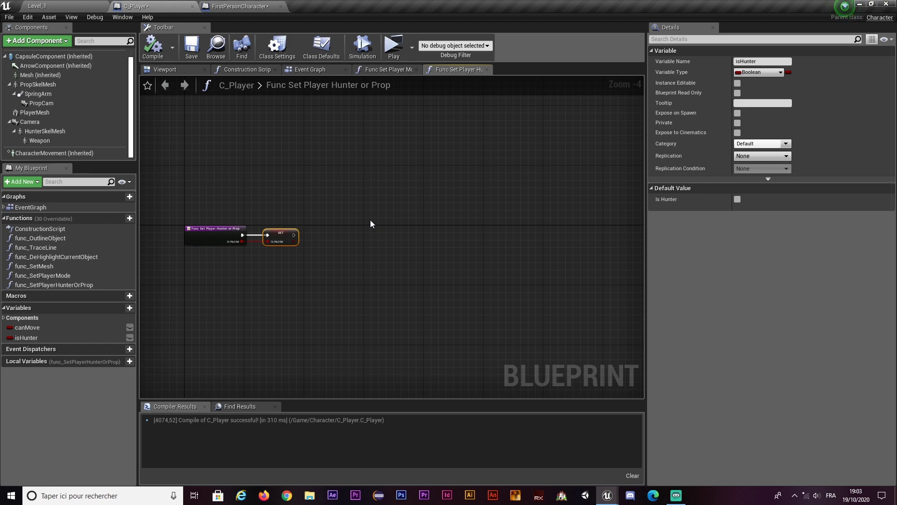
{"action": "left_click", "coordinate": [175, 72]}
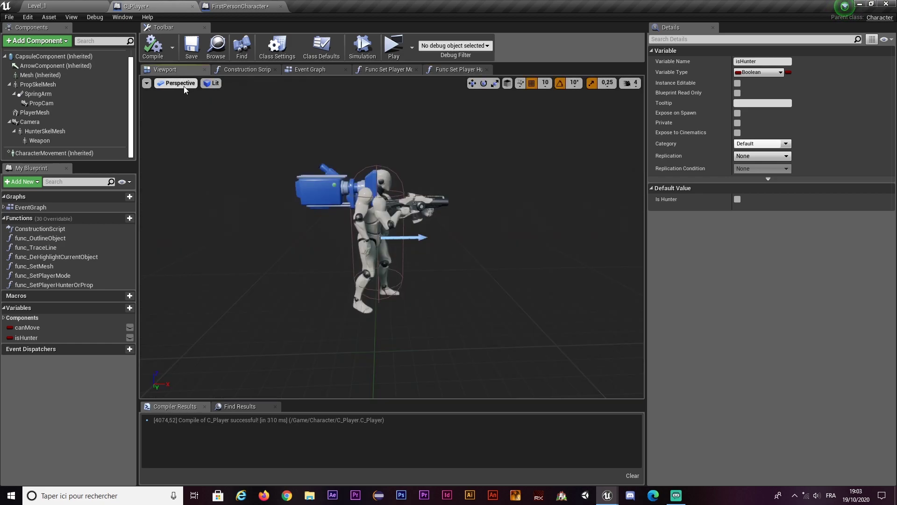
{"action": "scroll", "coordinate": [321, 183], "scroll_direction": "down", "scroll_amount": 4}
{"action": "left_click", "coordinate": [372, 205]}
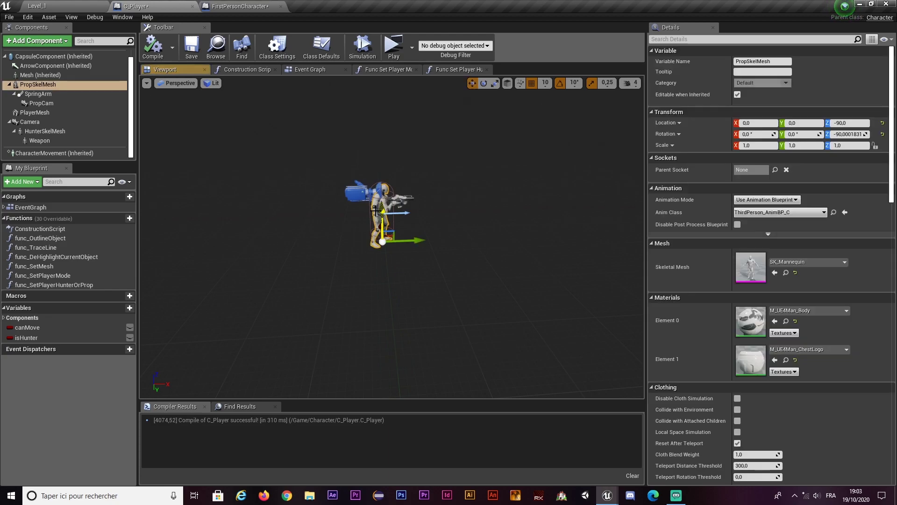
{"action": "right_click_drag", "start_coordinate": [290, 243], "coordinate": [345, 216]}
{"action": "left_click", "coordinate": [317, 189]}
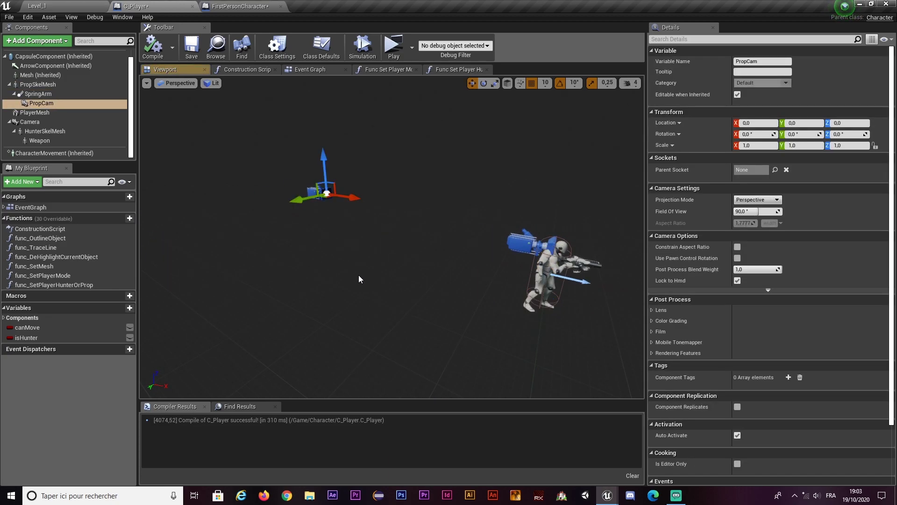
{"action": "right_click_drag", "start_coordinate": [361, 277], "coordinate": [327, 281]}
{"action": "right_click_drag", "start_coordinate": [433, 233], "coordinate": [467, 233]}
{"action": "left_click", "coordinate": [433, 234]}
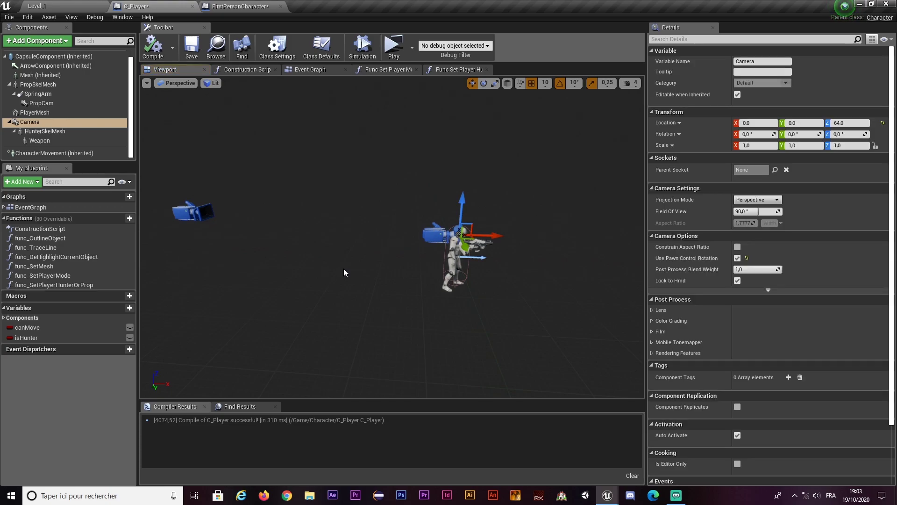
{"action": "left_click", "coordinate": [192, 209]}
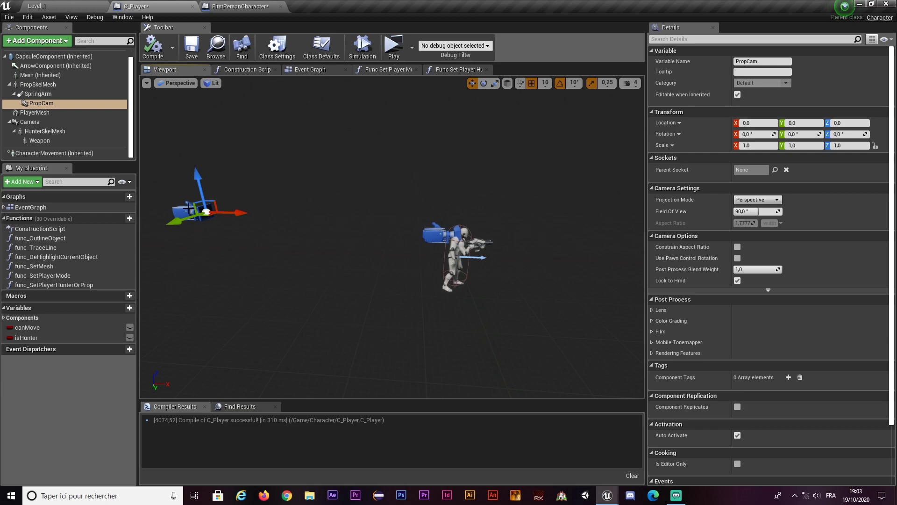
{"action": "left_click", "coordinate": [433, 232]}
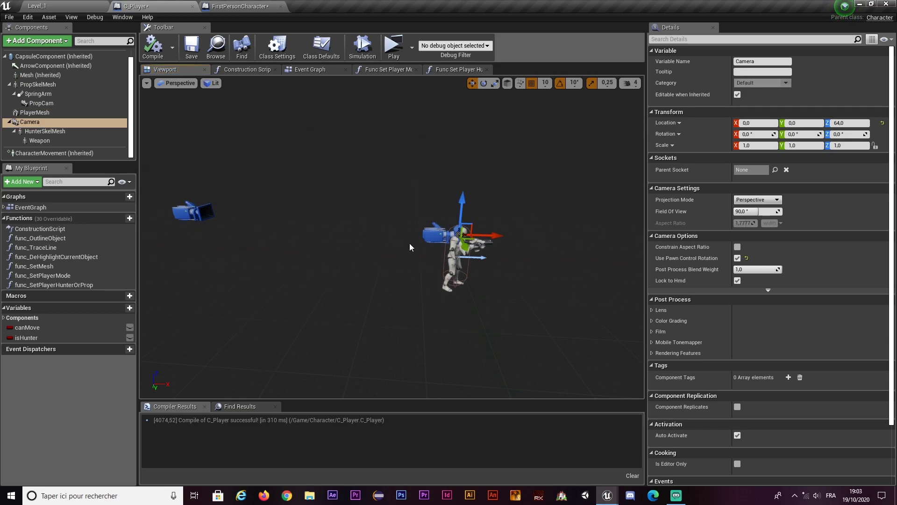
{"action": "left_click", "coordinate": [237, 7]}
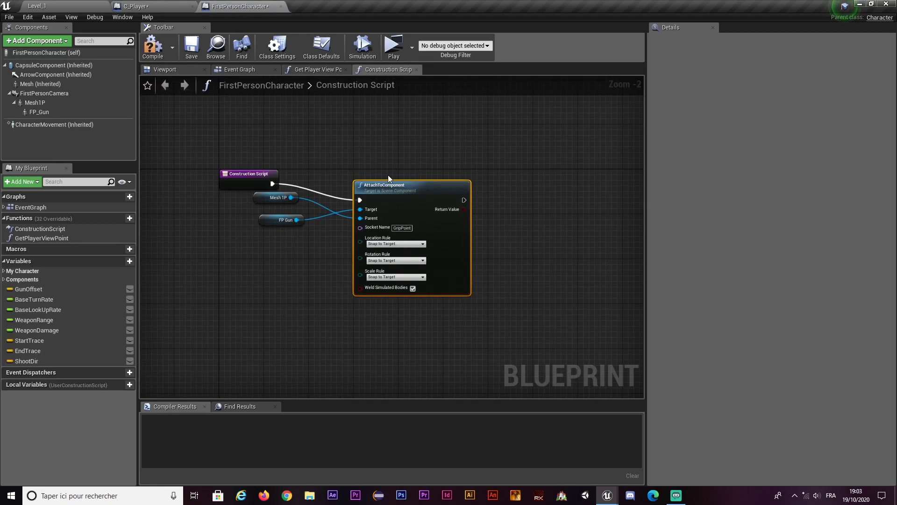
{"action": "left_click", "coordinate": [171, 7]}
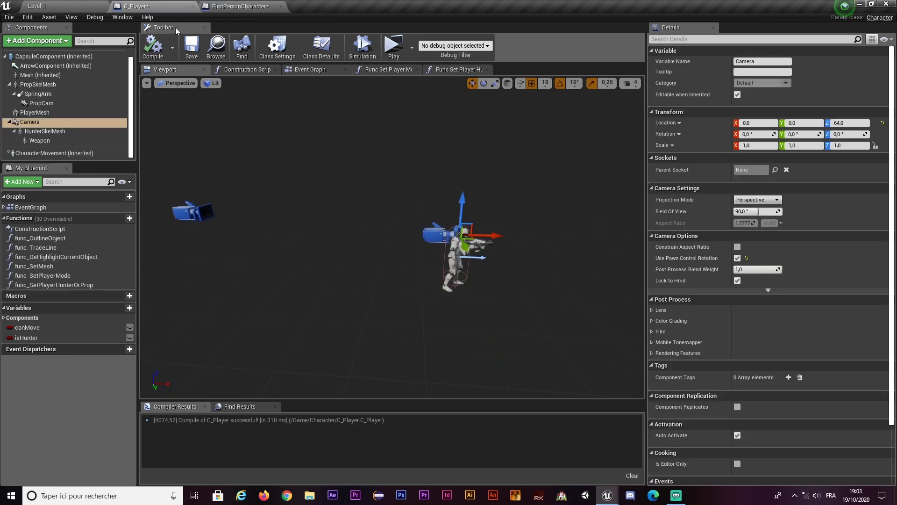
{"action": "left_click", "coordinate": [448, 69]}
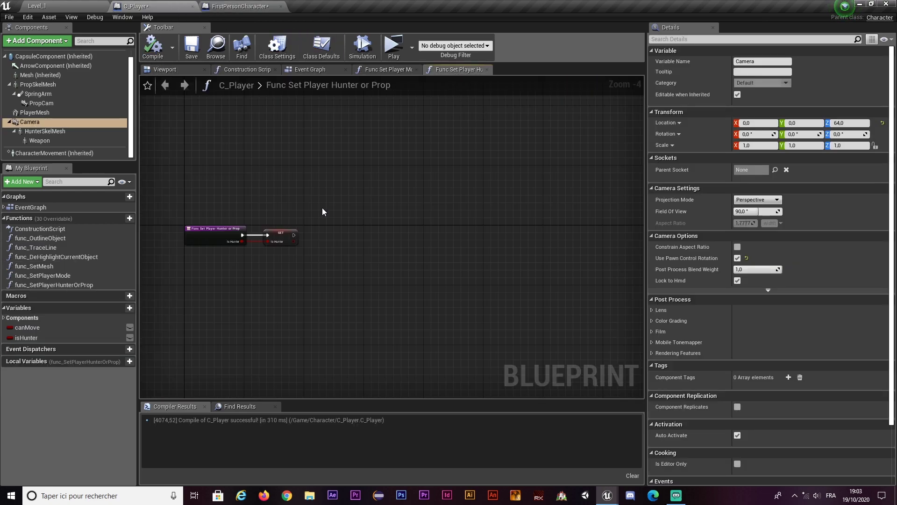
Rename the Camera component to HunterCam.
{"action": "scroll", "coordinate": [359, 214], "scroll_direction": "up", "scroll_amount": 3}
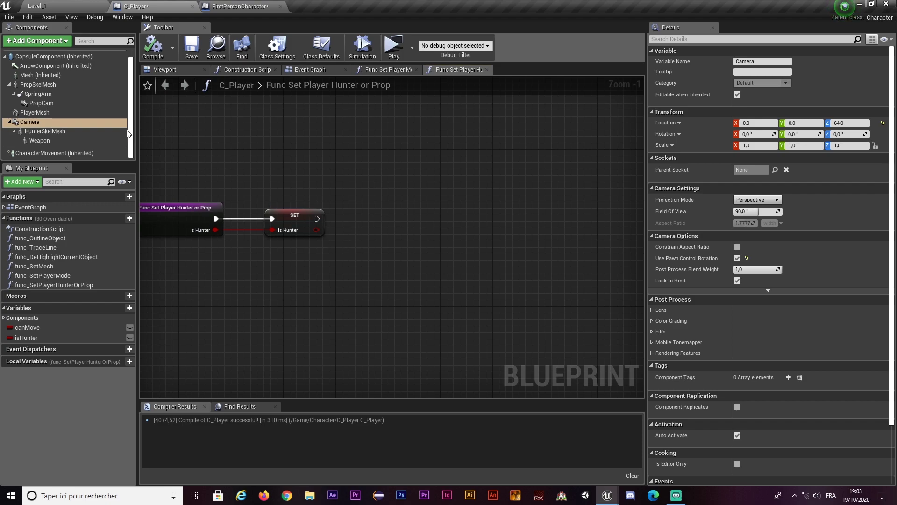
{"action": "left_click", "coordinate": [29, 127]}
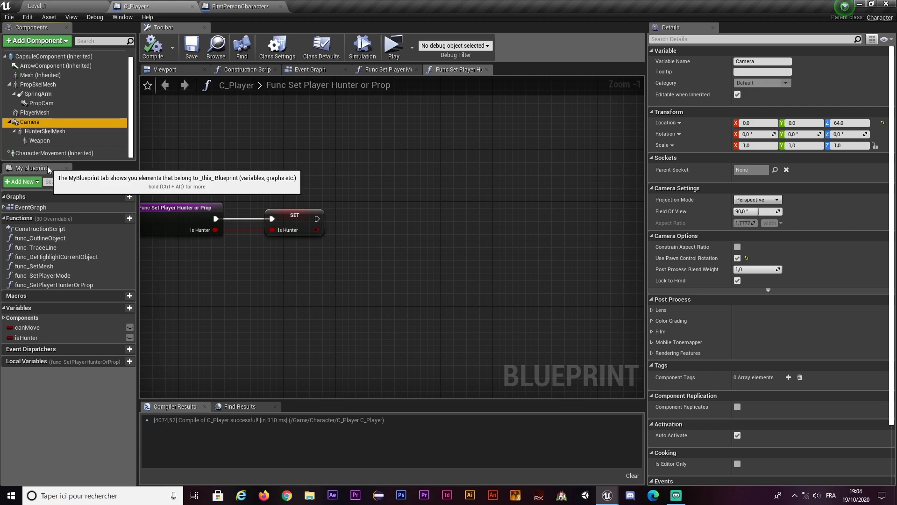
{"action": "key", "text": "F2"}
{"action": "type", "text": "H"}
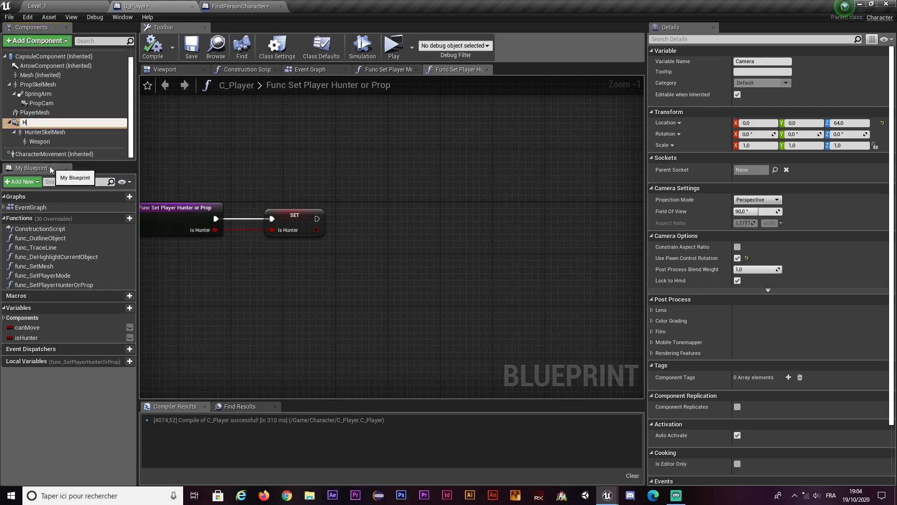
{"action": "type", "text": "unterCam"}
{"action": "key", "text": "Return"}
Add a Set Active node targeting Hunter Cam, running after SET isHunter.
{"action": "left_click_drag", "start_coordinate": [35, 122], "coordinate": [420, 236]}
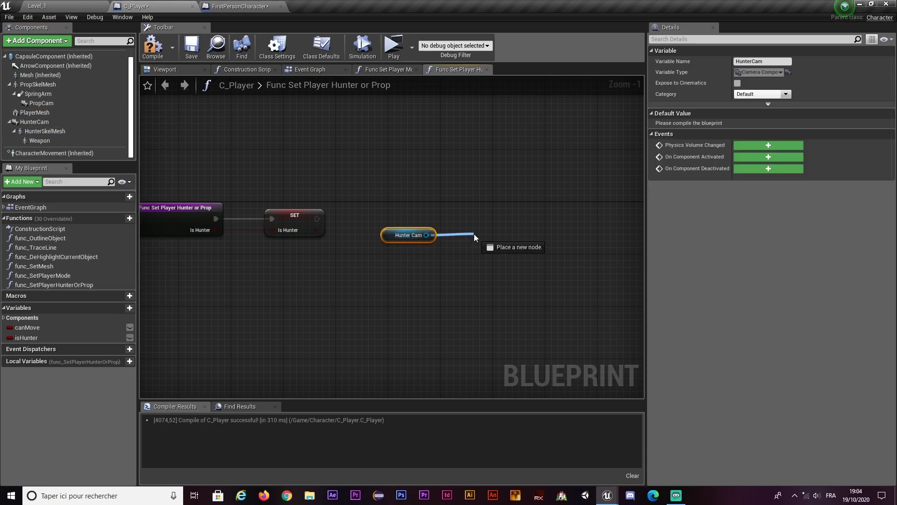
{"action": "left_click_drag", "start_coordinate": [431, 237], "coordinate": [473, 233]}
{"action": "type", "text": "set"}
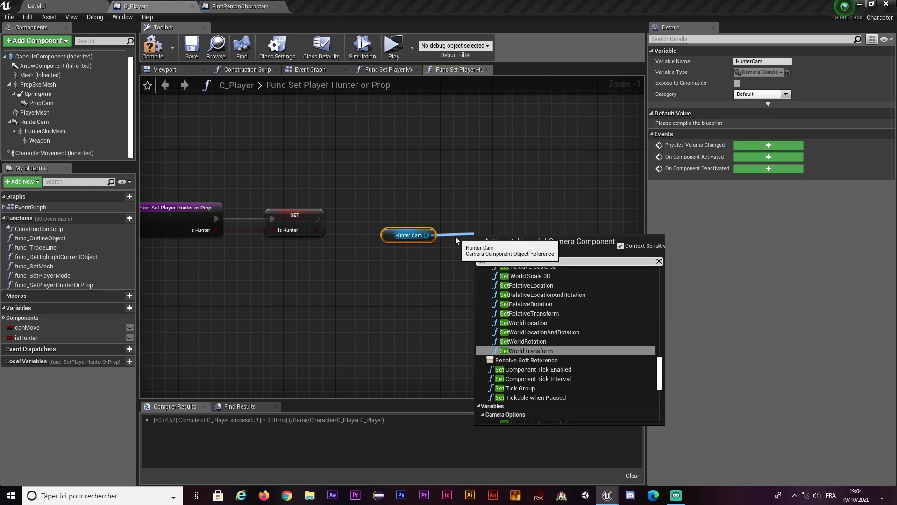
{"action": "type", "text": " active"}
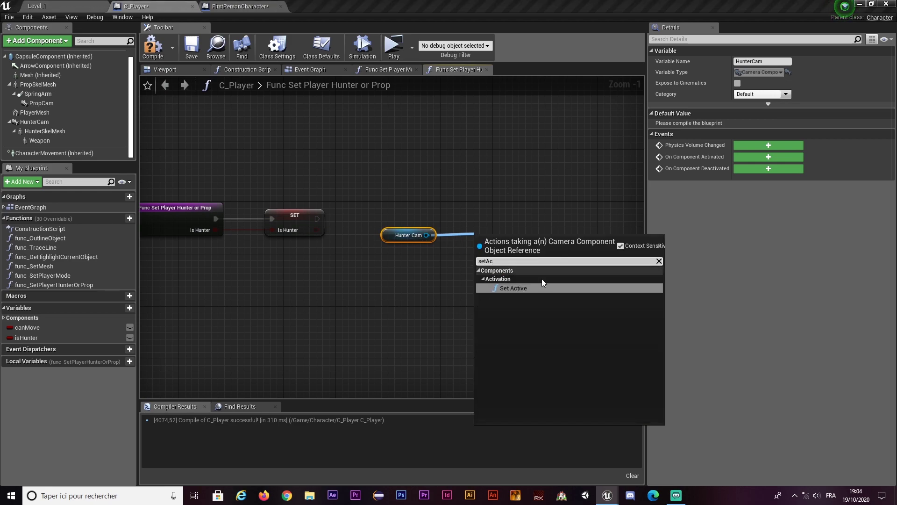
{"action": "left_click", "coordinate": [542, 281]}
{"action": "mouse_move", "coordinate": [513, 251]}
{"action": "left_mouse_down"}
{"action": "mouse_move", "coordinate": [512, 217]}
{"action": "mouse_move", "coordinate": [317, 218]}
{"action": "left_mouse_up"}
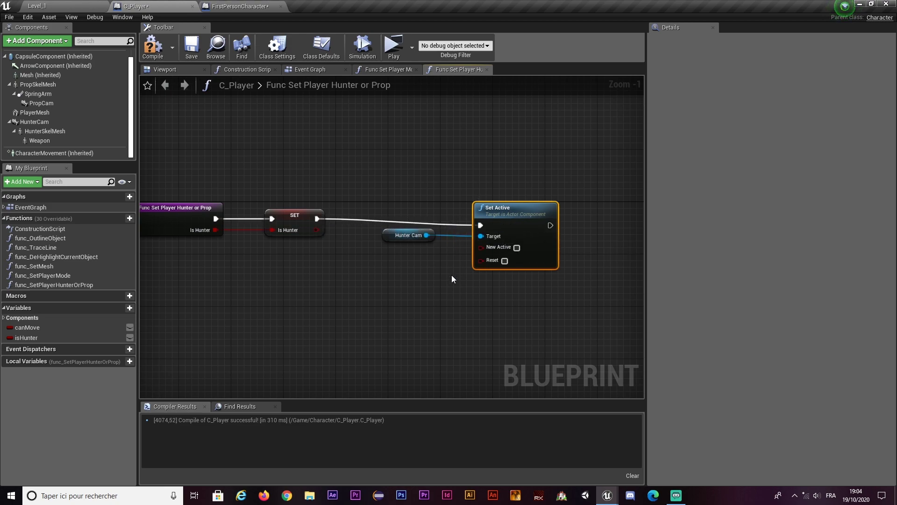
Tidy the Set Active and Hunter Cam node layout, leaving New Active unticked.
{"action": "left_click_drag", "start_coordinate": [451, 275], "coordinate": [355, 220]}
{"action": "left_click_drag", "start_coordinate": [506, 212], "coordinate": [507, 204]}
{"action": "left_click", "coordinate": [453, 182]}
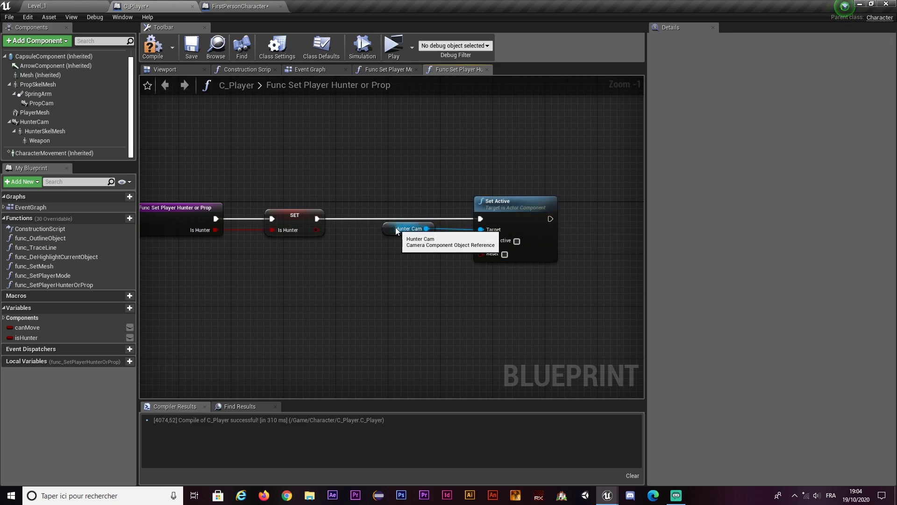
{"action": "left_click_drag", "start_coordinate": [395, 228], "coordinate": [393, 235]}
{"action": "right_click_drag", "start_coordinate": [517, 298], "coordinate": [461, 280]}
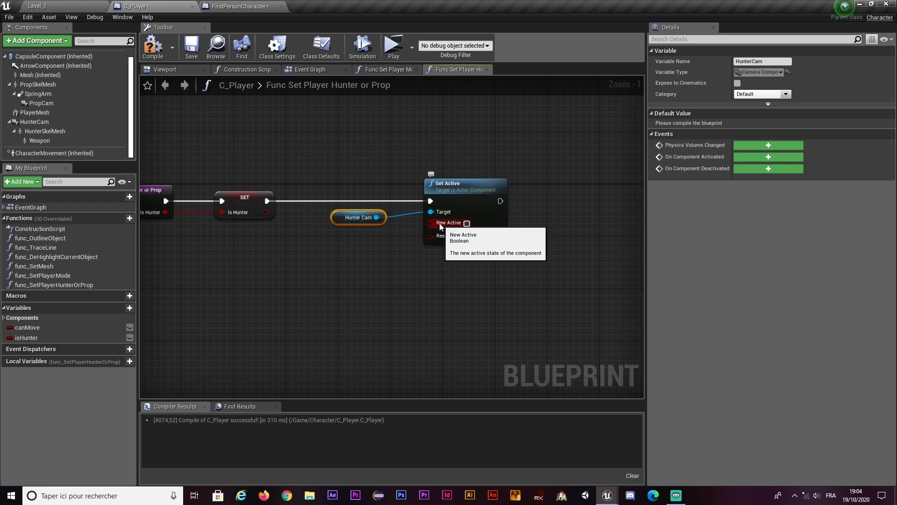
{"action": "left_click", "coordinate": [465, 223]}
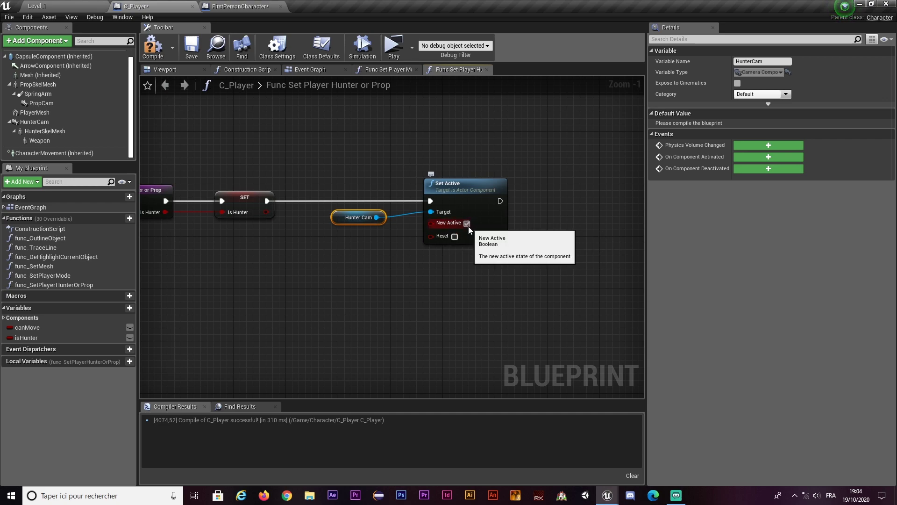
{"action": "left_click", "coordinate": [466, 224]}
{"action": "right_click_drag", "start_coordinate": [280, 229], "coordinate": [326, 227]}
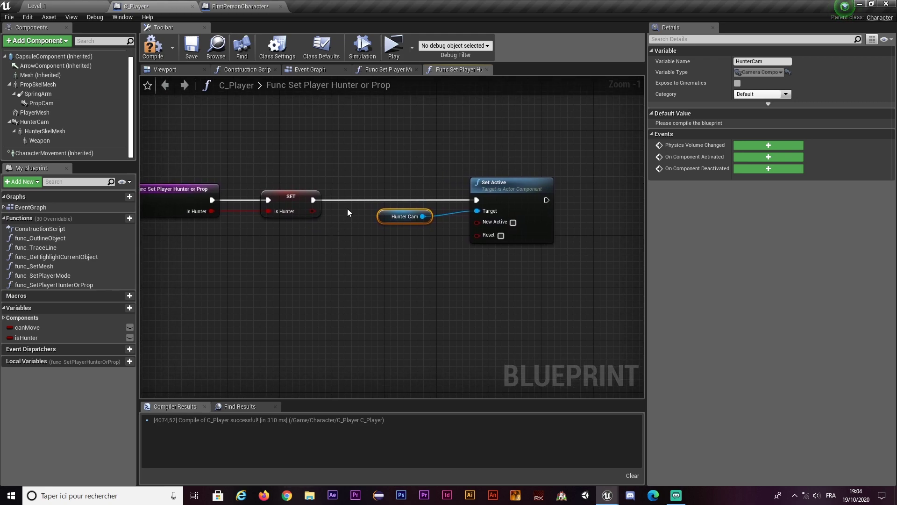
{"action": "left_click", "coordinate": [294, 206]}
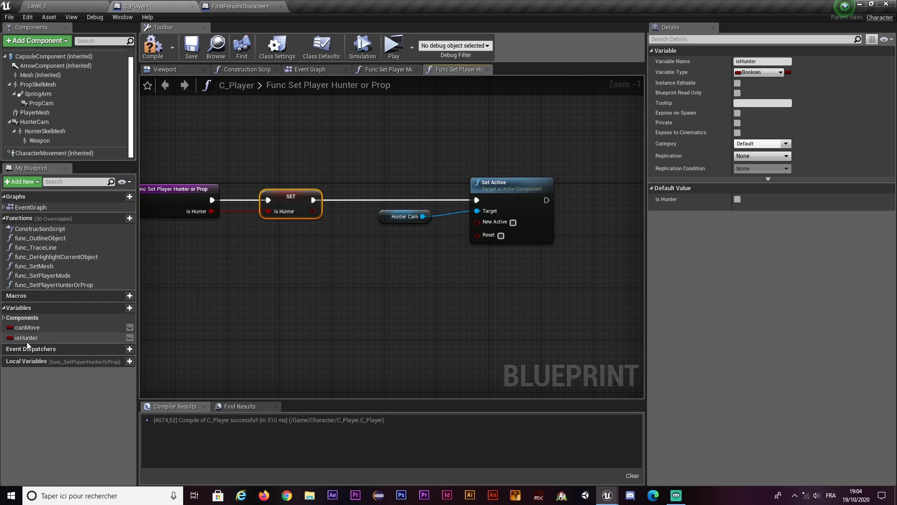
Add an Is Hunter getter and duplicate the Set Active node, placing the copy after the first.
{"action": "mouse_move", "coordinate": [36, 338]}
{"action": "left_mouse_down", "text": "ctrl"}
{"action": "mouse_move", "coordinate": [325, 241]}
{"action": "mouse_move", "coordinate": [478, 222]}
{"action": "left_mouse_up", "text": "ctrl"}
{"action": "left_click_drag", "start_coordinate": [378, 267], "coordinate": [376, 267]}
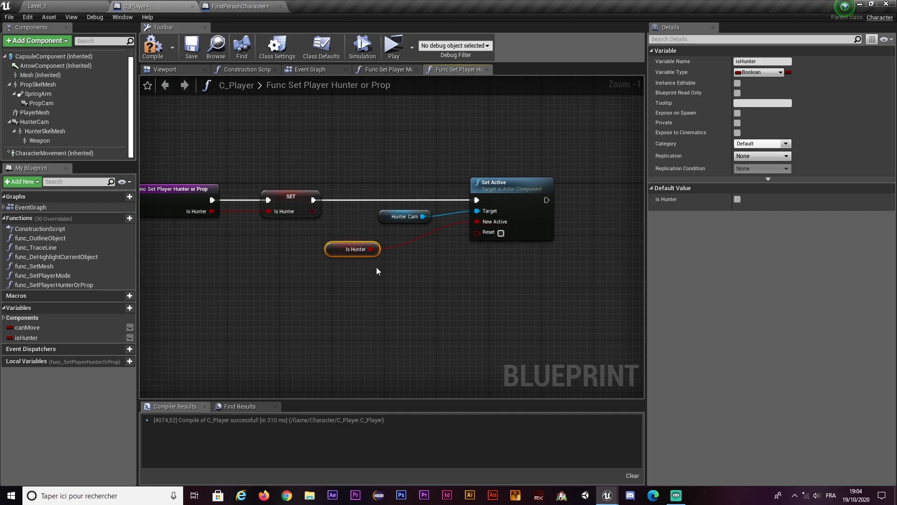
{"action": "mouse_move", "coordinate": [416, 168]}
{"action": "left_mouse_down"}
{"action": "mouse_move", "coordinate": [562, 242]}
{"action": "mouse_move", "coordinate": [545, 248]}
{"action": "left_mouse_up"}
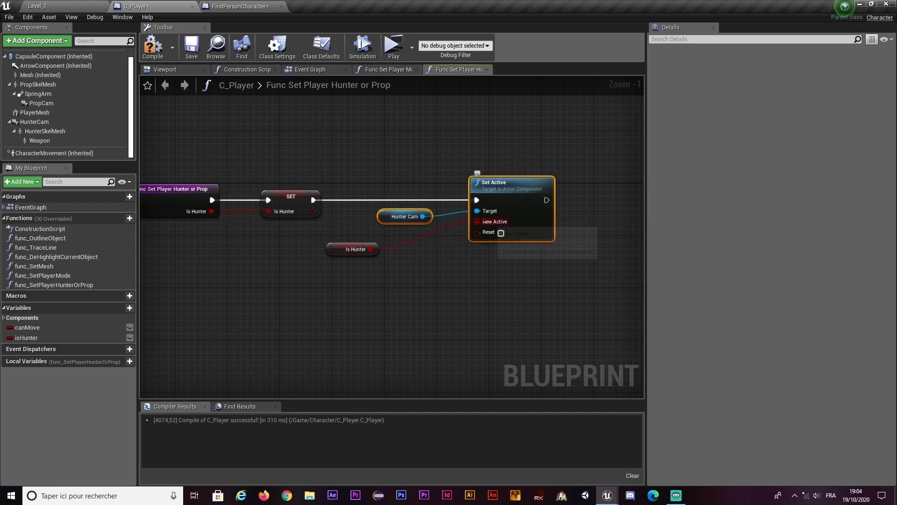
{"action": "left_click", "coordinate": [393, 214]}
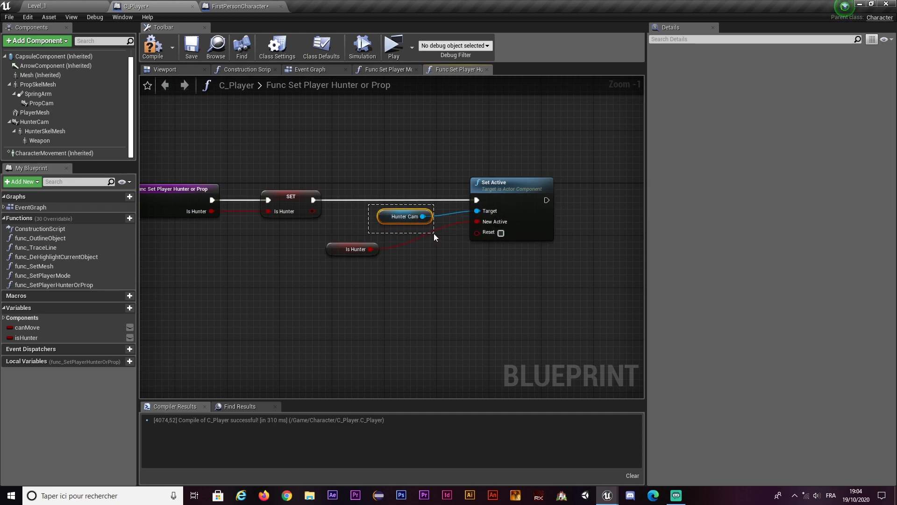
{"action": "right_click_drag", "start_coordinate": [436, 239], "coordinate": [480, 222]}
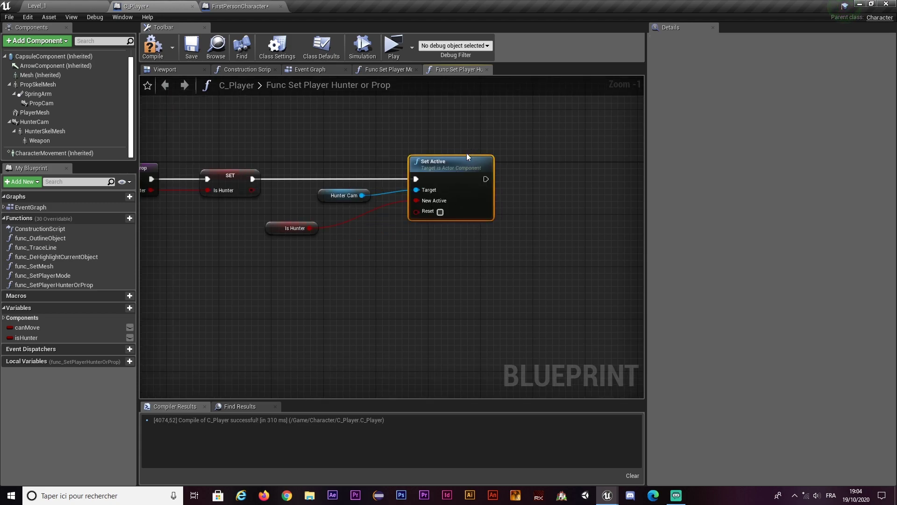
{"action": "key", "text": "ctrl+c"}
{"action": "key", "text": "ctrl+v"}
{"action": "mouse_move", "coordinate": [597, 194]}
{"action": "left_mouse_down"}
{"action": "mouse_move", "coordinate": [560, 162]}
{"action": "mouse_move", "coordinate": [533, 182]}
{"action": "mouse_move", "coordinate": [484, 179]}
{"action": "left_mouse_up"}
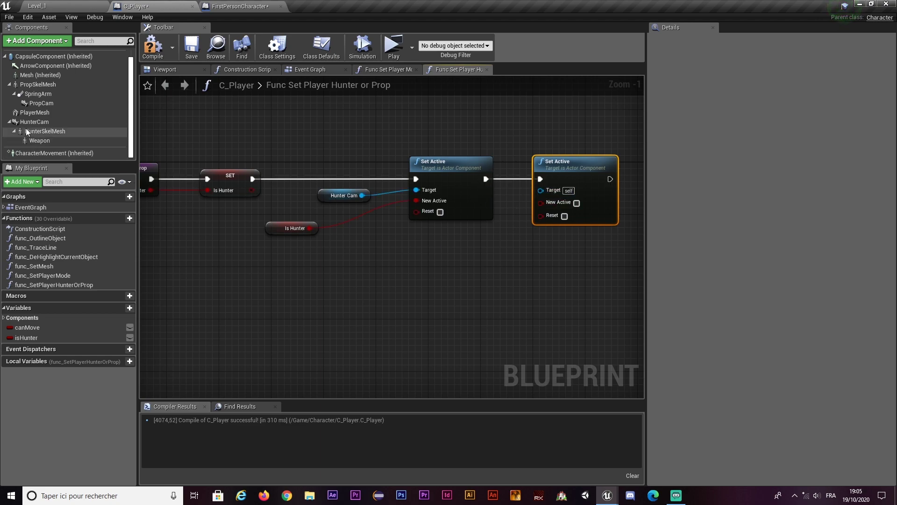
Add a Prop Cam getter and a NOT node that inverts Is Hunter.
{"action": "mouse_move", "coordinate": [40, 106]}
{"action": "left_mouse_down"}
{"action": "mouse_move", "coordinate": [425, 253]}
{"action": "mouse_move", "coordinate": [540, 190]}
{"action": "left_mouse_up"}
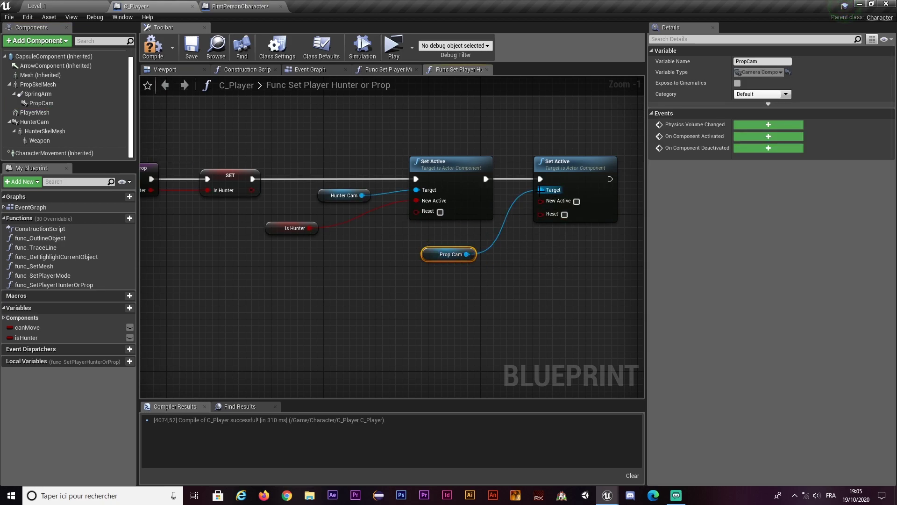
{"action": "left_click_drag", "start_coordinate": [309, 228], "coordinate": [531, 205]}
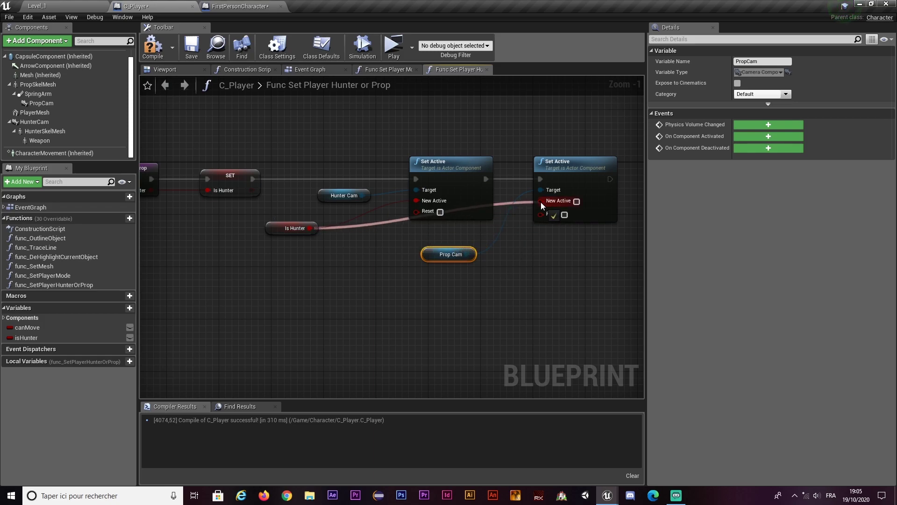
{"action": "left_click_drag", "start_coordinate": [532, 205], "coordinate": [385, 241]}
{"action": "type", "text": "not"}
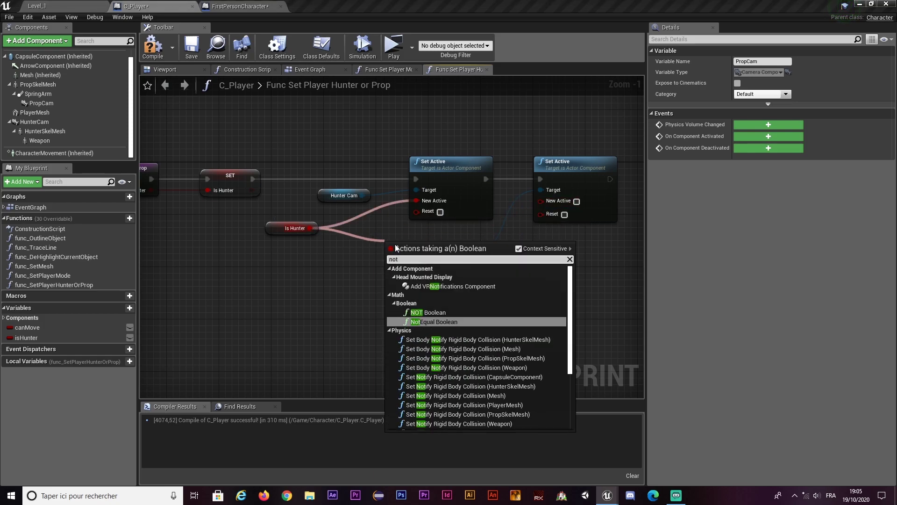
{"action": "left_click", "coordinate": [428, 312]}
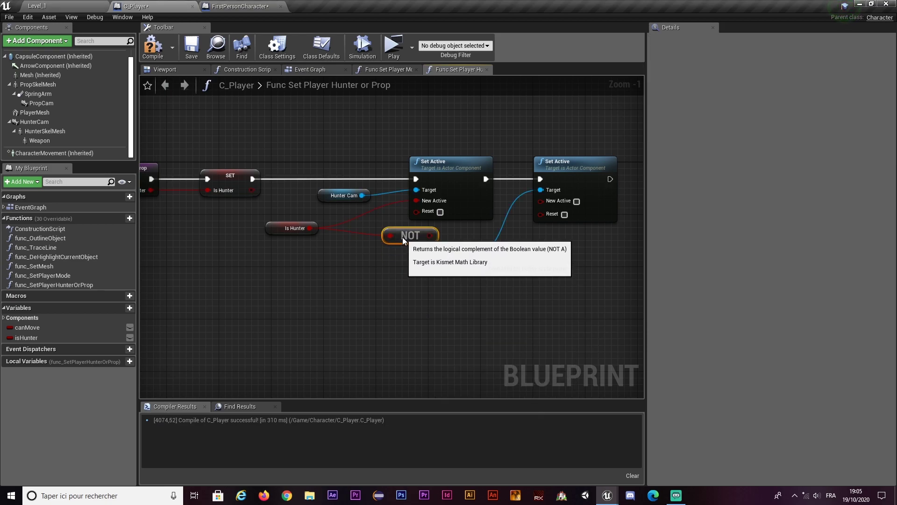
Wire NOT to the second Set Active's New Active, nudge NOT left, and add a reroute point.
{"action": "left_click_drag", "start_coordinate": [424, 236], "coordinate": [542, 201]}
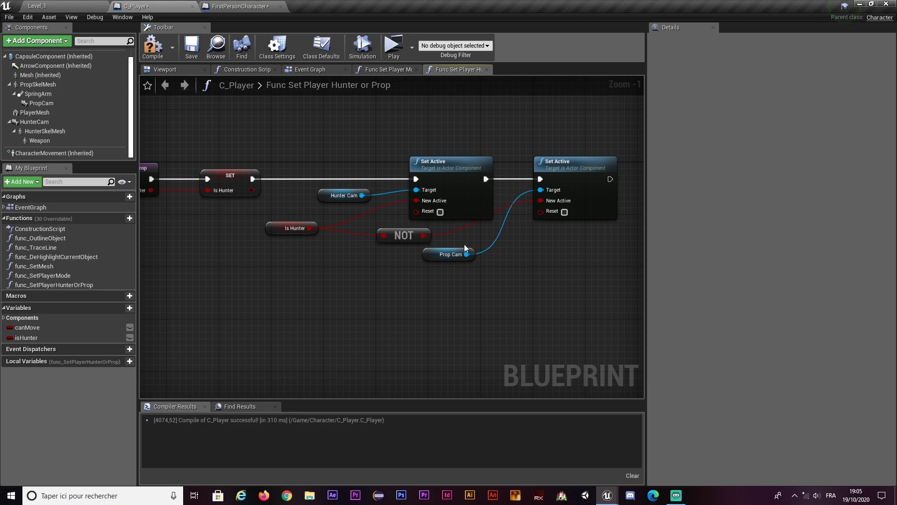
{"action": "left_click_drag", "start_coordinate": [396, 235], "coordinate": [379, 232]}
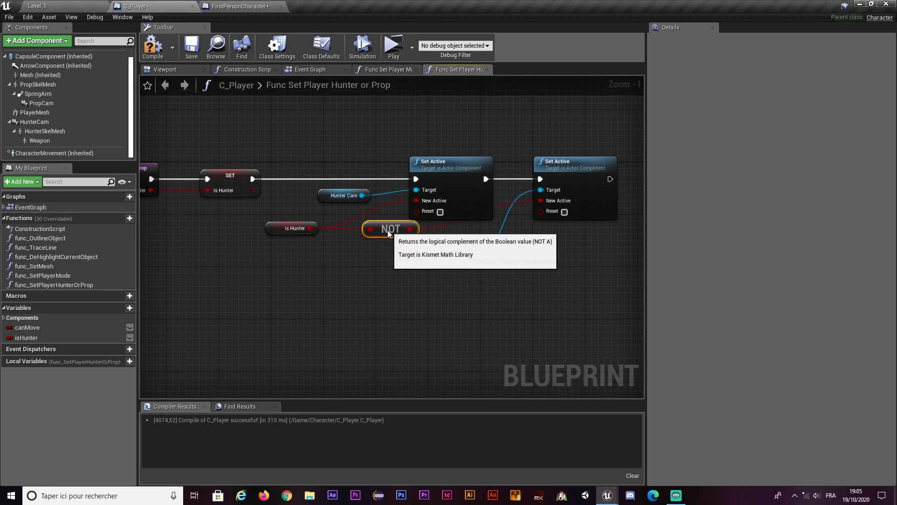
{"action": "double_click", "coordinate": [442, 233]}
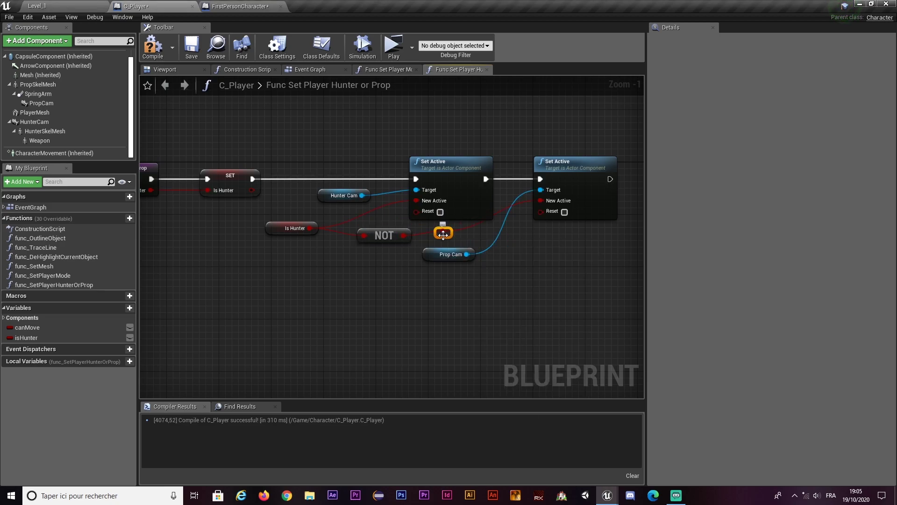
{"action": "left_click", "coordinate": [282, 189]}
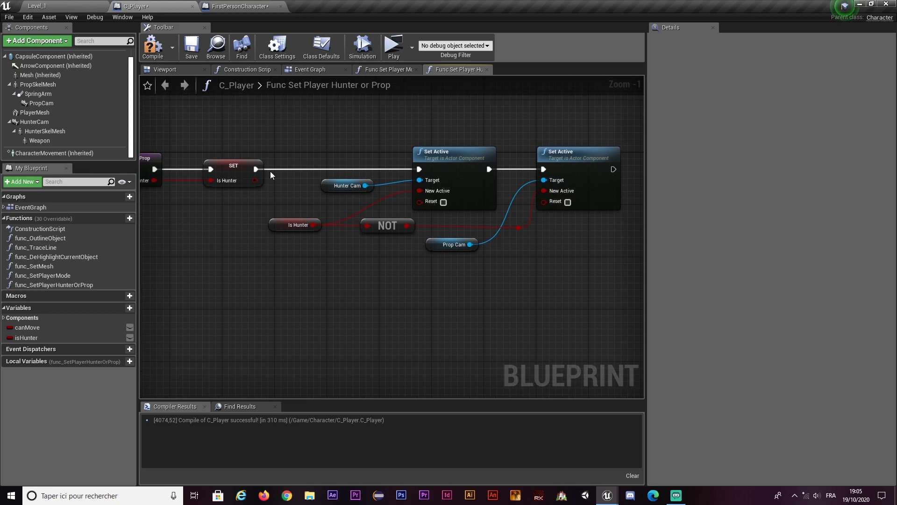
Inspect the SET isHunter node, the isHunter variable and the Is Hunter getter.
{"action": "right_click_drag", "start_coordinate": [211, 191], "coordinate": [269, 189]}
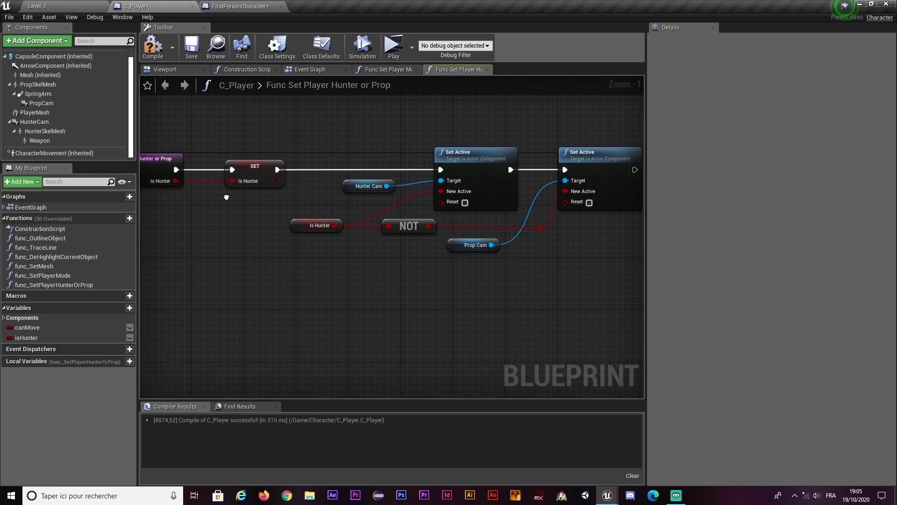
{"action": "left_click_drag", "start_coordinate": [263, 201], "coordinate": [315, 151]}
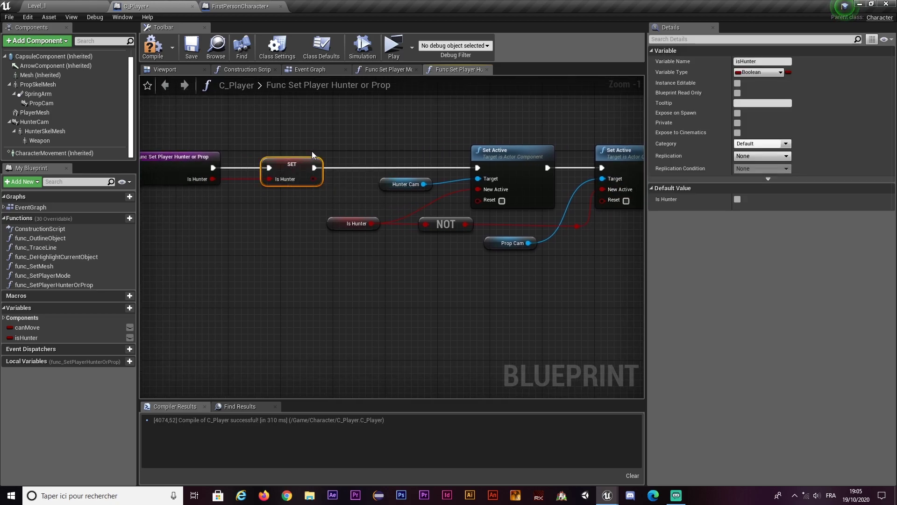
{"action": "left_click", "coordinate": [28, 338]}
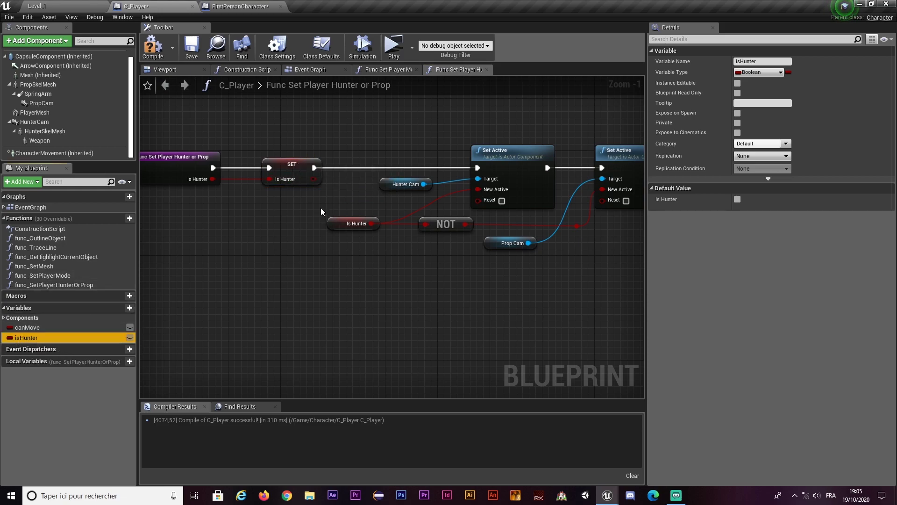
{"action": "left_click_drag", "start_coordinate": [320, 212], "coordinate": [385, 238]}
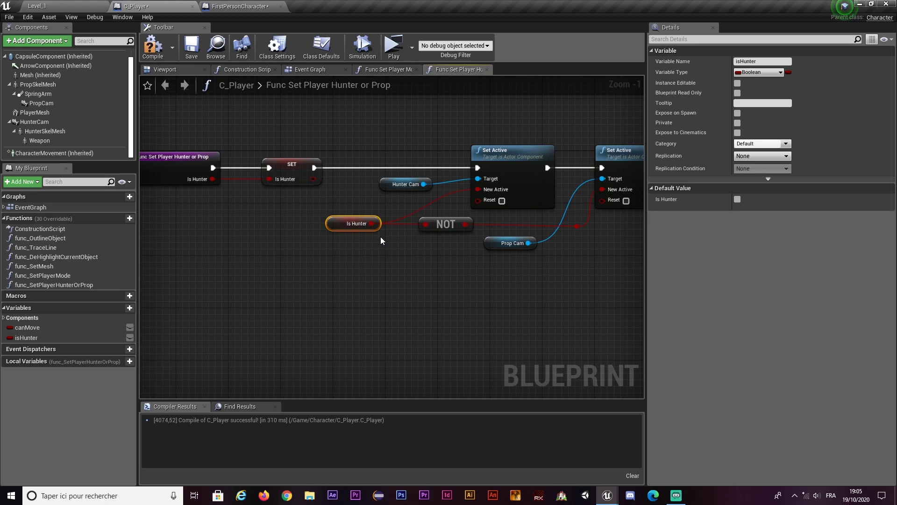
{"action": "right_click_drag", "start_coordinate": [357, 240], "coordinate": [279, 225]}
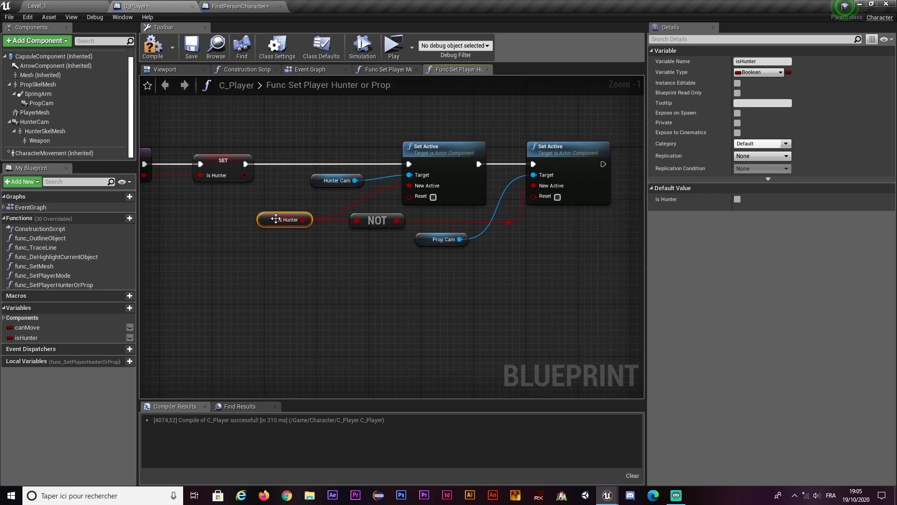
Inspect the Hunter Cam, Is Hunter and both Set Active nodes along the camera chain.
{"action": "left_click", "coordinate": [353, 182]}
{"action": "left_click", "coordinate": [421, 194], "text": "ctrl"}
{"action": "right_click_drag", "start_coordinate": [506, 234], "coordinate": [453, 239]}
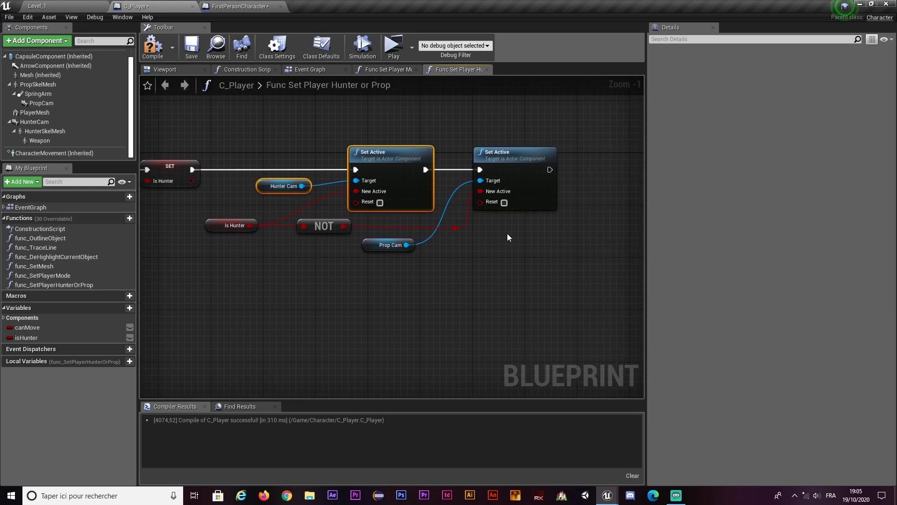
{"action": "left_click_drag", "start_coordinate": [507, 233], "coordinate": [466, 174]}
{"action": "right_click_drag", "start_coordinate": [458, 164], "coordinate": [507, 155]}
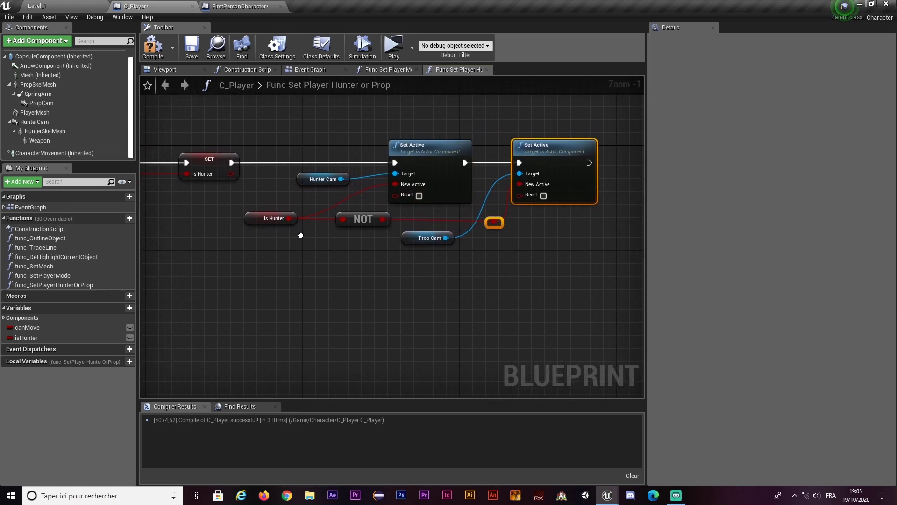
{"action": "left_click_drag", "start_coordinate": [262, 244], "coordinate": [292, 212]}
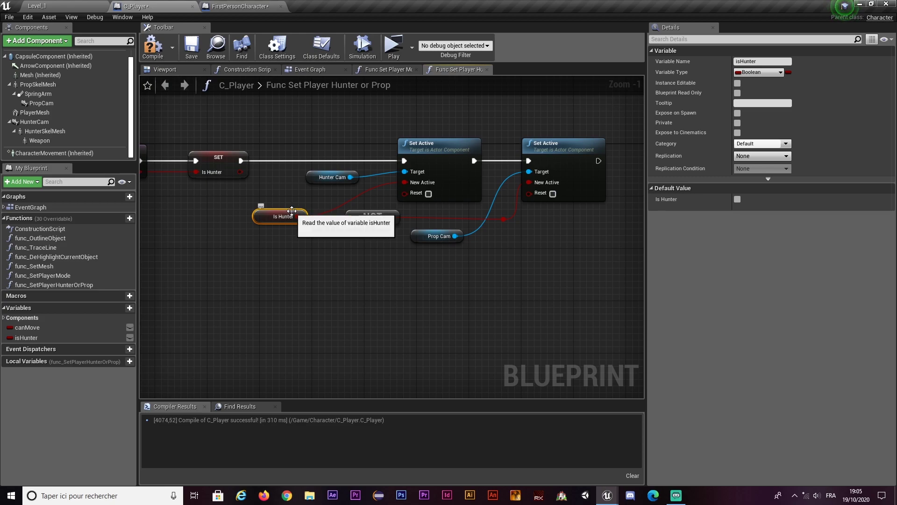
{"action": "left_click_drag", "start_coordinate": [391, 161], "coordinate": [439, 196]}
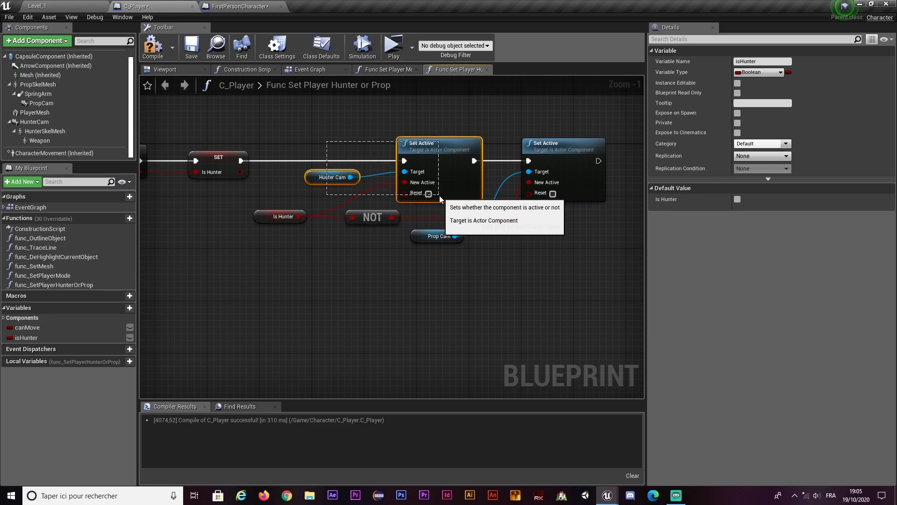
{"action": "left_click", "coordinate": [545, 158]}
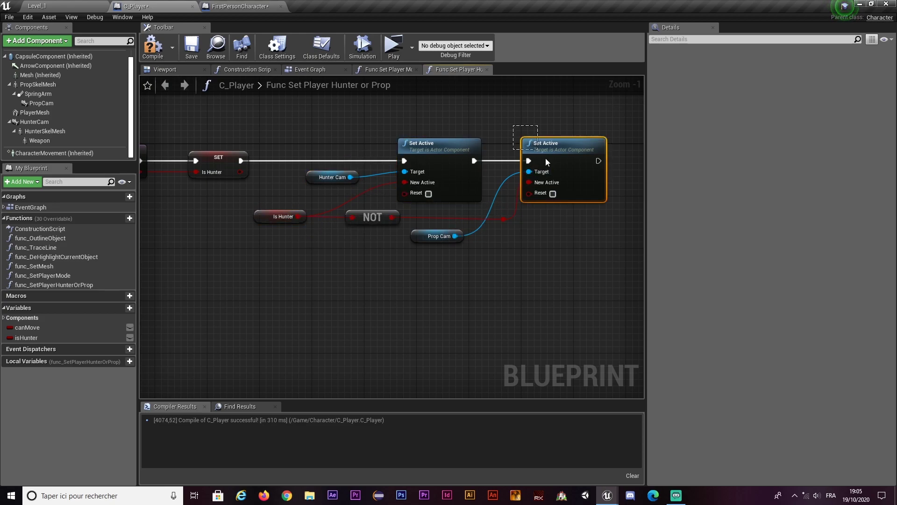
{"action": "mouse_move", "coordinate": [574, 203]}
{"action": "right_mouse_down"}
{"action": "mouse_move", "coordinate": [553, 226]}
{"action": "mouse_move", "coordinate": [439, 223]}
{"action": "right_mouse_up"}
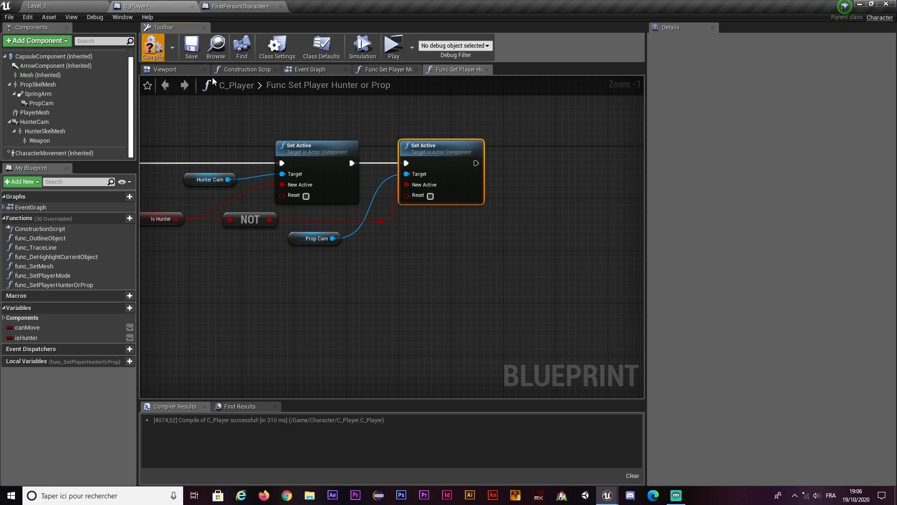
{"action": "right_click_drag", "start_coordinate": [480, 224], "coordinate": [328, 227]}
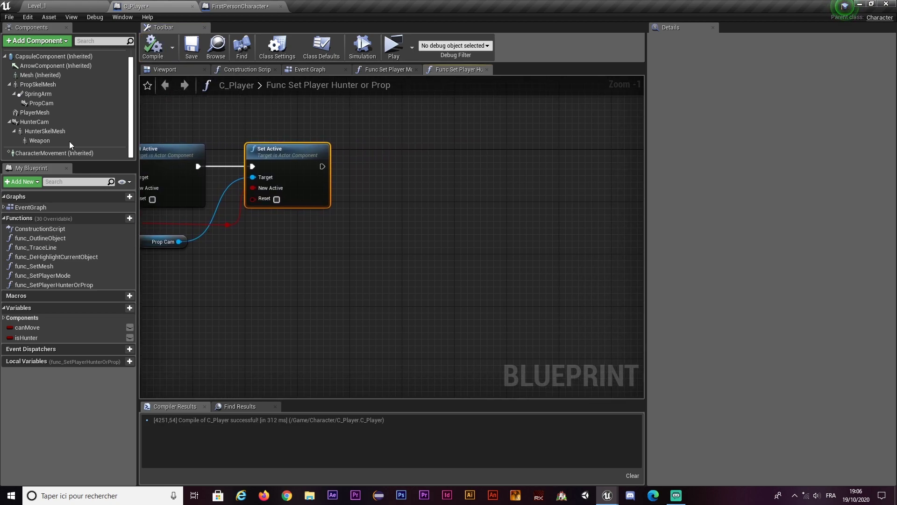
{"action": "left_click", "coordinate": [159, 70]}
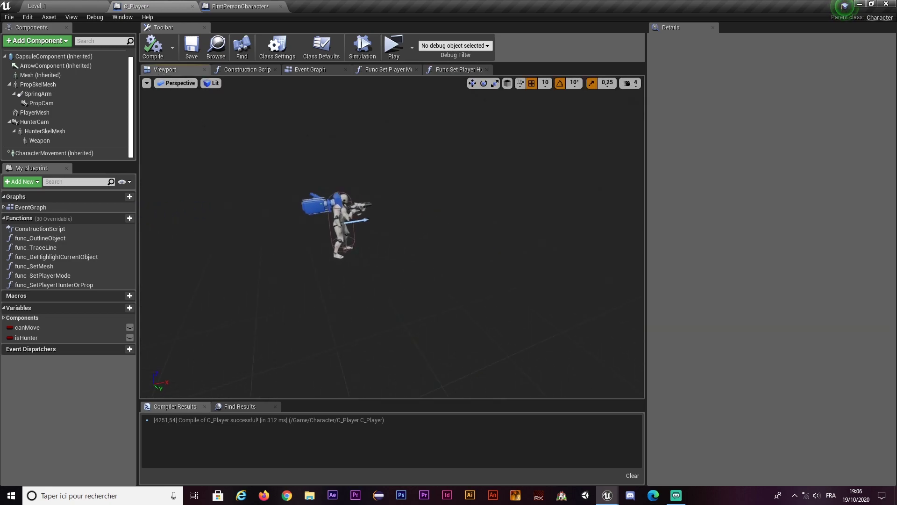
{"action": "scroll", "coordinate": [419, 246], "scroll_direction": "up", "scroll_amount": 3}
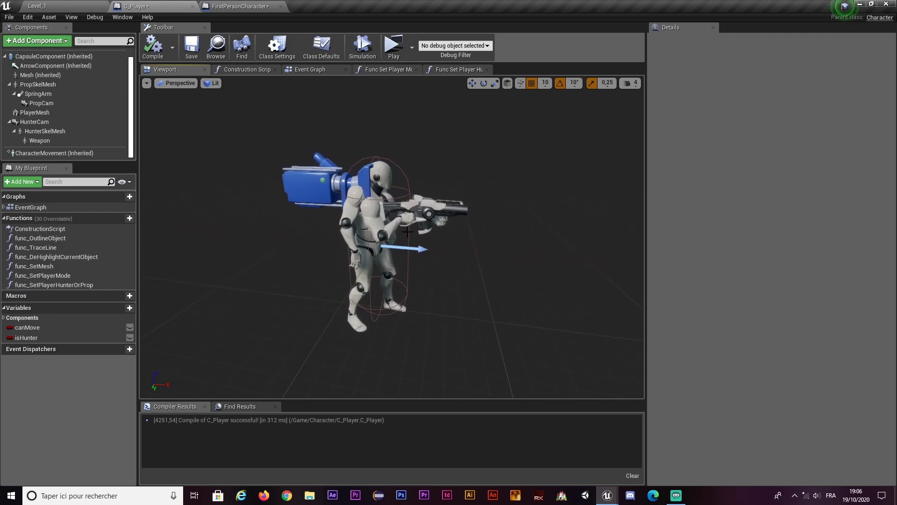
{"action": "left_click_drag", "start_coordinate": [386, 168], "coordinate": [387, 168]}
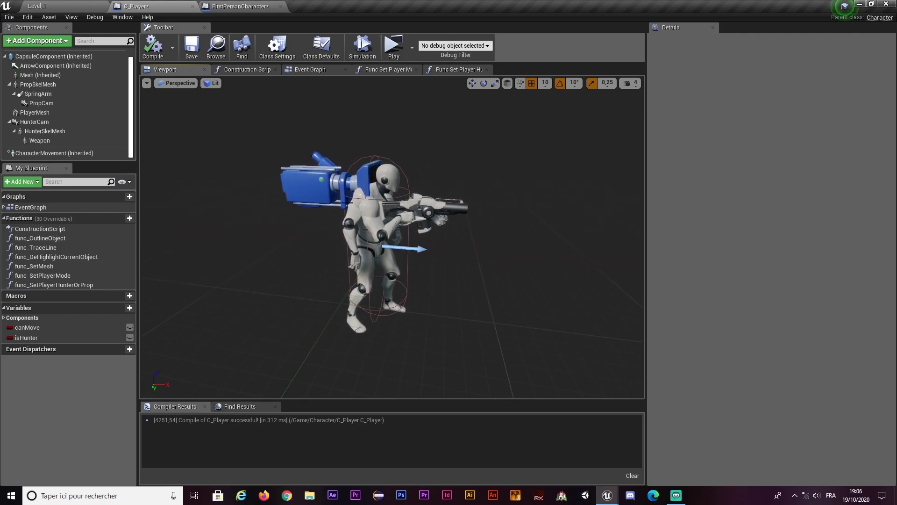
{"action": "left_click_drag", "start_coordinate": [373, 206], "coordinate": [372, 199]}
{"action": "mouse_move", "coordinate": [301, 194]}
{"action": "left_mouse_down"}
{"action": "mouse_move", "coordinate": [435, 207]}
{"action": "mouse_move", "coordinate": [388, 222]}
{"action": "left_mouse_up"}
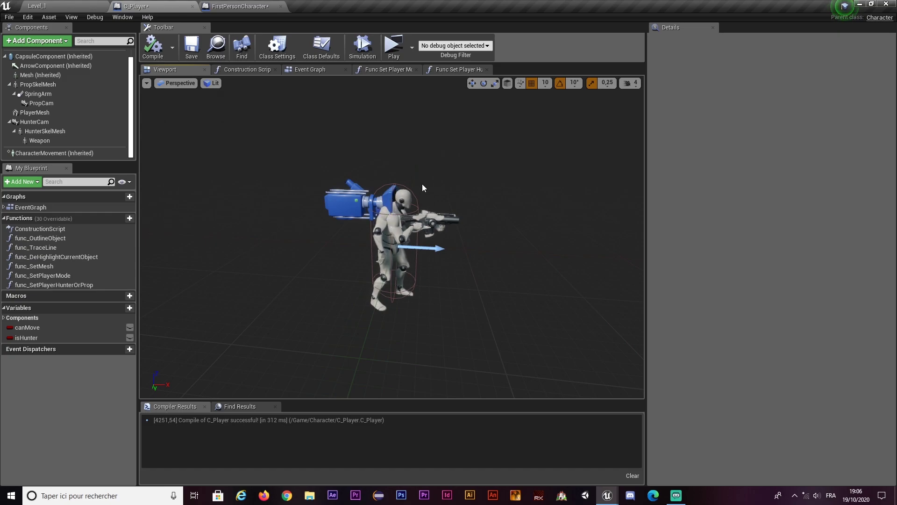
{"action": "left_click_drag", "start_coordinate": [319, 264], "coordinate": [356, 259]}
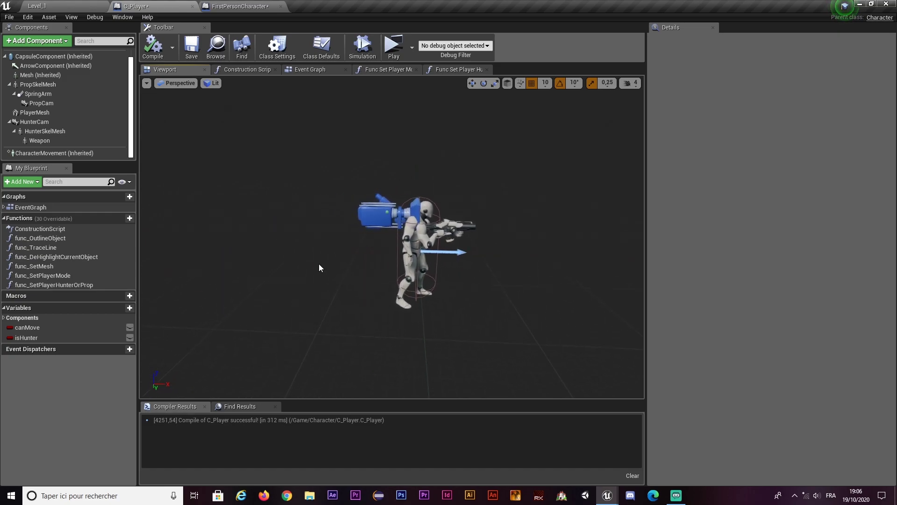
{"action": "left_click", "coordinate": [450, 72]}
{"action": "mouse_move", "coordinate": [366, 266]}
{"action": "right_mouse_down"}
{"action": "mouse_move", "coordinate": [472, 285]}
{"action": "mouse_move", "coordinate": [425, 275]}
{"action": "mouse_move", "coordinate": [499, 269]}
{"action": "right_mouse_up"}
{"action": "scroll", "coordinate": [414, 274], "scroll_direction": "down", "scroll_amount": 3}
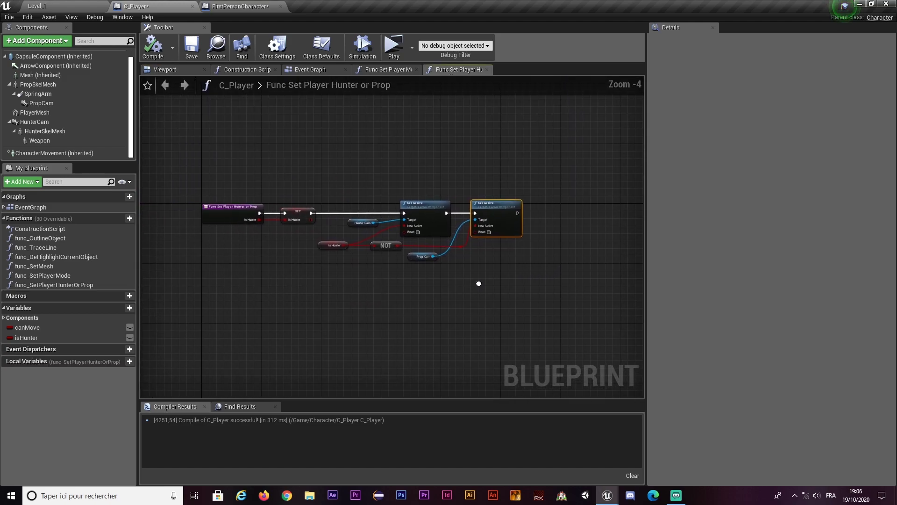
Group Is Hunter, NOT, both camera getters and both Set Active nodes in a 'Set Camera' comment.
{"action": "left_click_drag", "start_coordinate": [499, 269], "coordinate": [358, 179]}
{"action": "right_click_drag", "start_coordinate": [358, 179], "coordinate": [380, 155]}
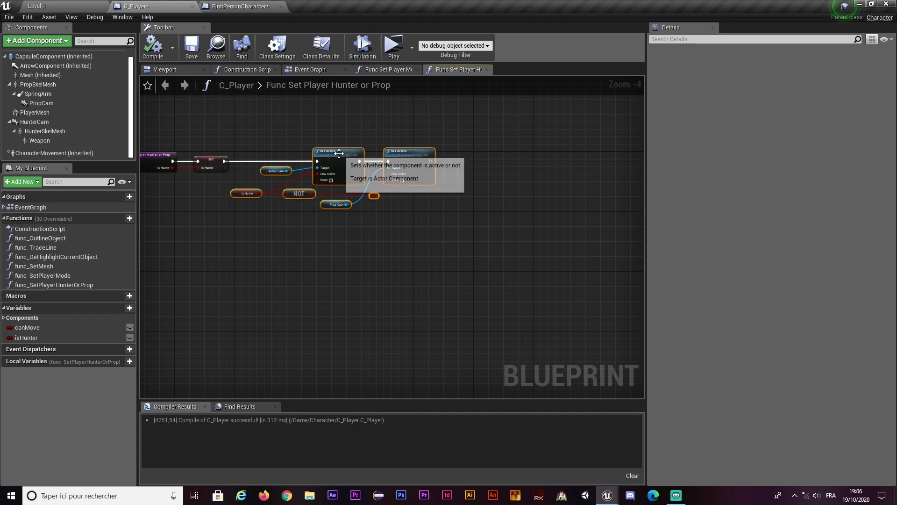
{"action": "type", "text": "c"}
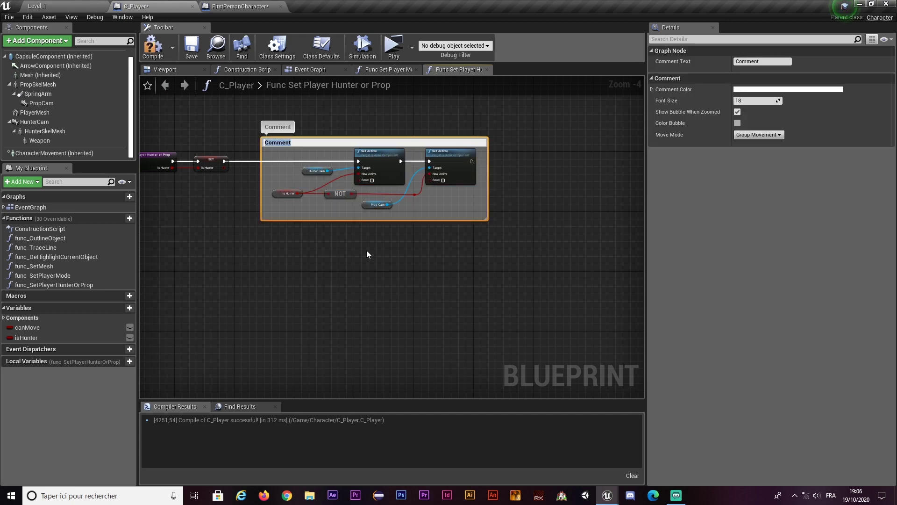
{"action": "type", "text": "Set"}
{"action": "type", "text": " Camera"}
{"action": "key", "text": "Return"}
{"action": "right_click_drag", "start_coordinate": [366, 254], "coordinate": [307, 258]}
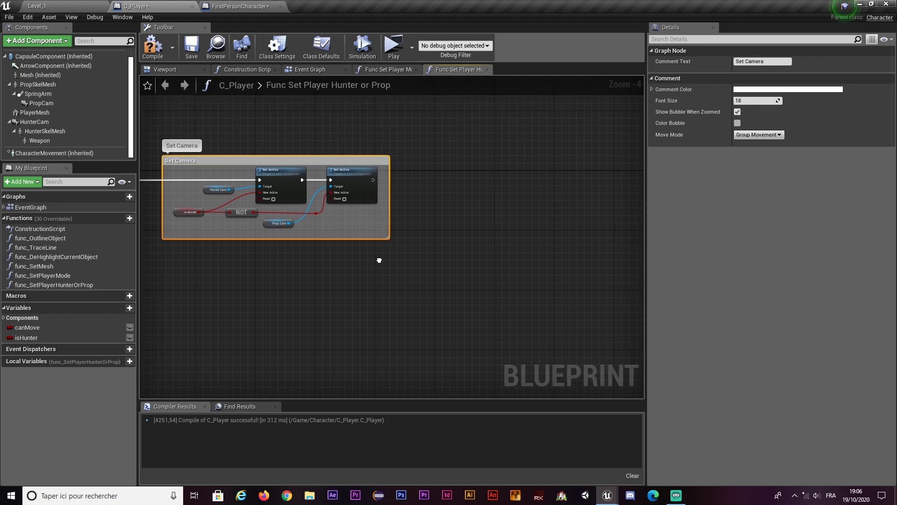
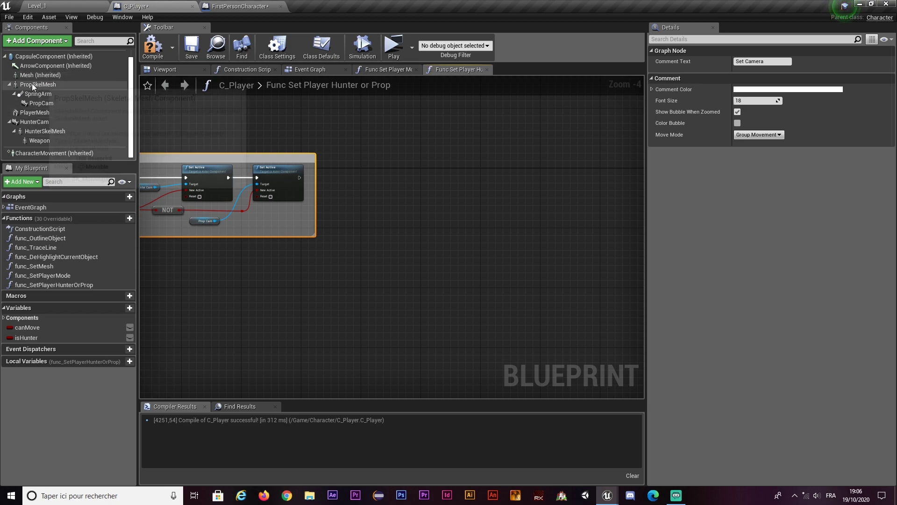
Add a PropSkelMesh getter and wire it into a new Set Hidden in Game node found via 'set hidd'.
{"action": "mouse_move", "coordinate": [28, 86]}
{"action": "left_mouse_down"}
{"action": "mouse_move", "coordinate": [381, 197]}
{"action": "mouse_move", "coordinate": [440, 189]}
{"action": "left_mouse_up"}
{"action": "scroll", "coordinate": [391, 211], "scroll_direction": "up", "scroll_amount": 1}
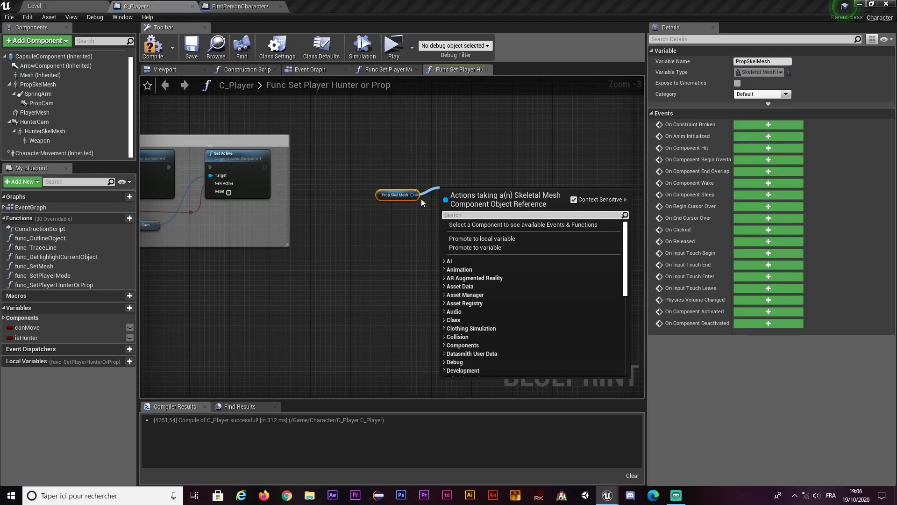
{"action": "left_click", "coordinate": [425, 185]}
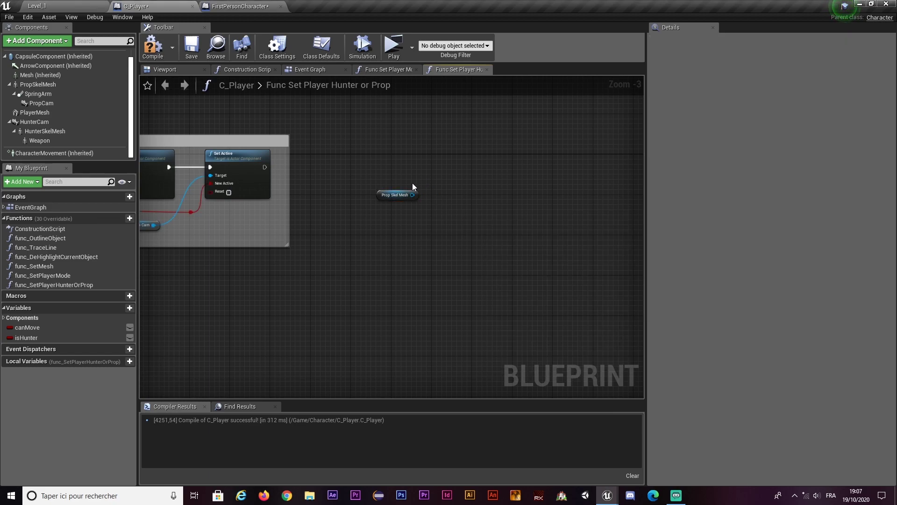
{"action": "left_click_drag", "start_coordinate": [413, 194], "coordinate": [430, 194]}
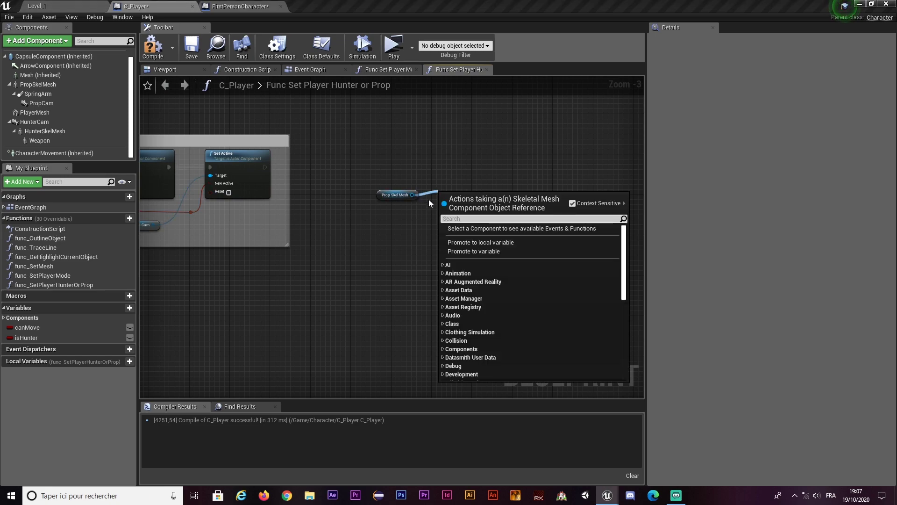
{"action": "type", "text": "set "}
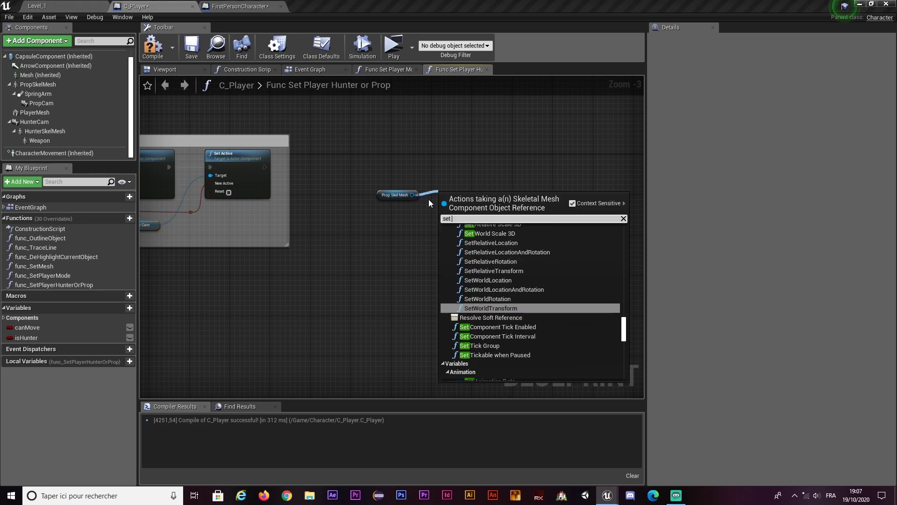
{"action": "type", "text": "visi"}
{"action": "key", "text": "BackSpace"}
{"action": "key", "text": "BackSpace"}
{"action": "key", "text": "BackSpace"}
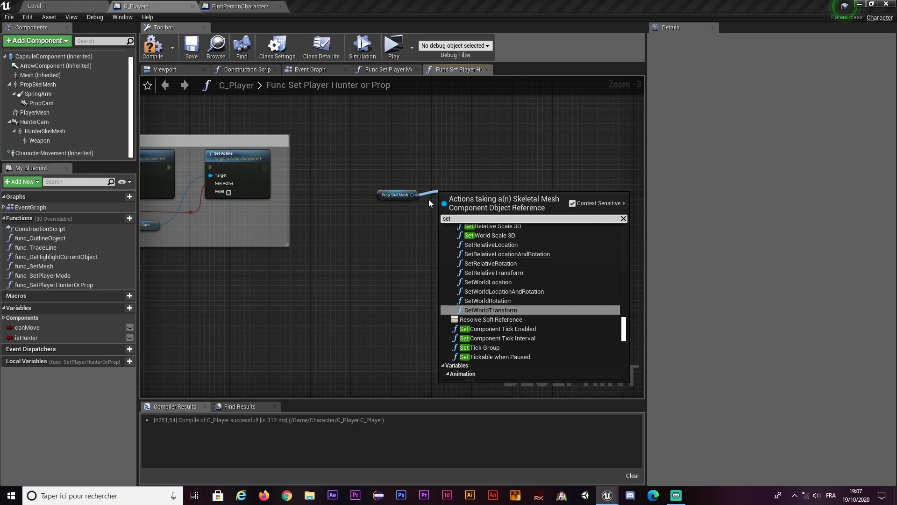
{"action": "type", "text": "hidd"}
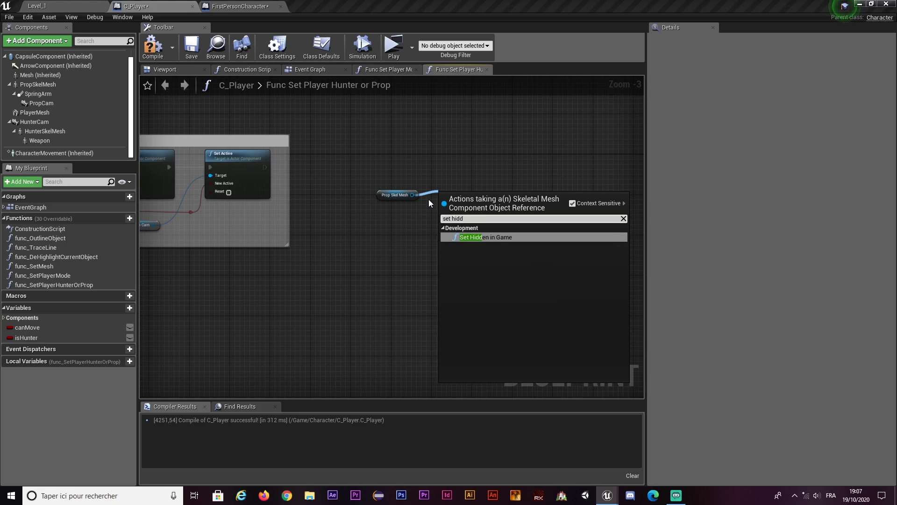
{"action": "key", "text": "Return"}
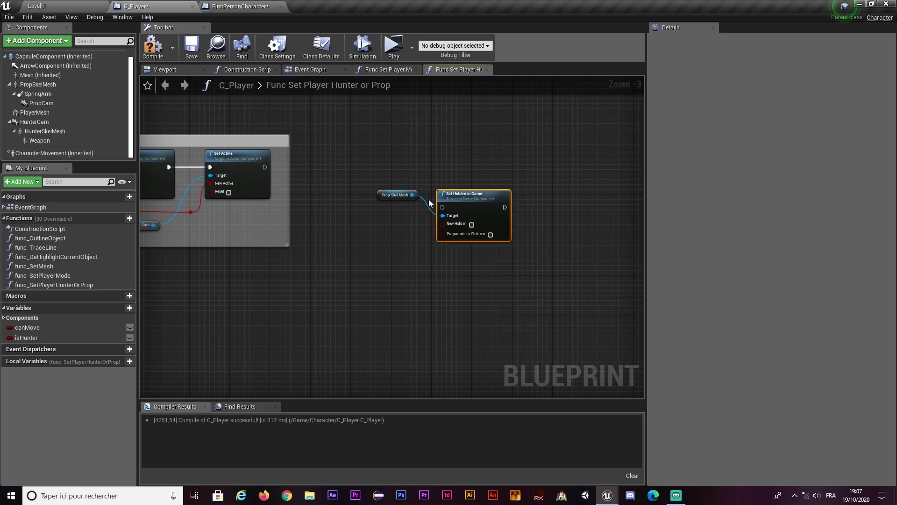
Chain Set Hidden in Game after the Set Active node's exec output.
{"action": "left_click_drag", "start_coordinate": [449, 195], "coordinate": [459, 176]}
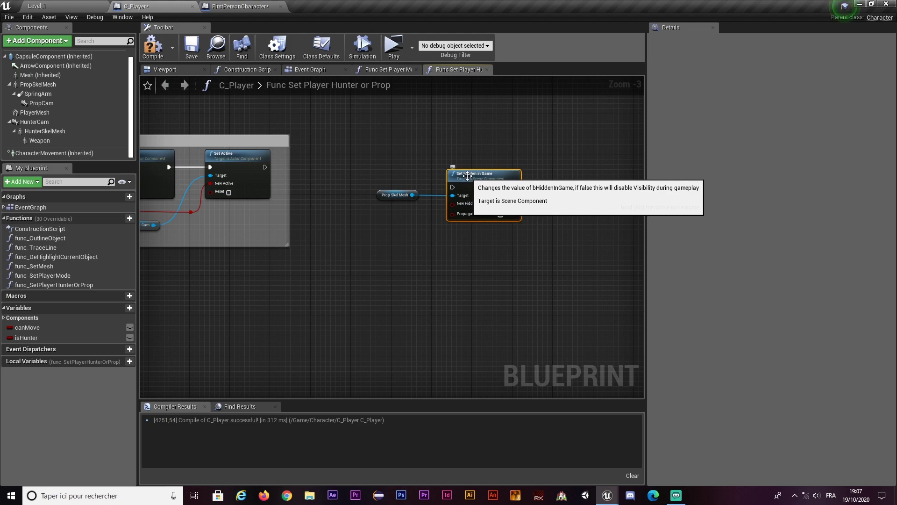
{"action": "left_click_drag", "start_coordinate": [452, 187], "coordinate": [264, 167]}
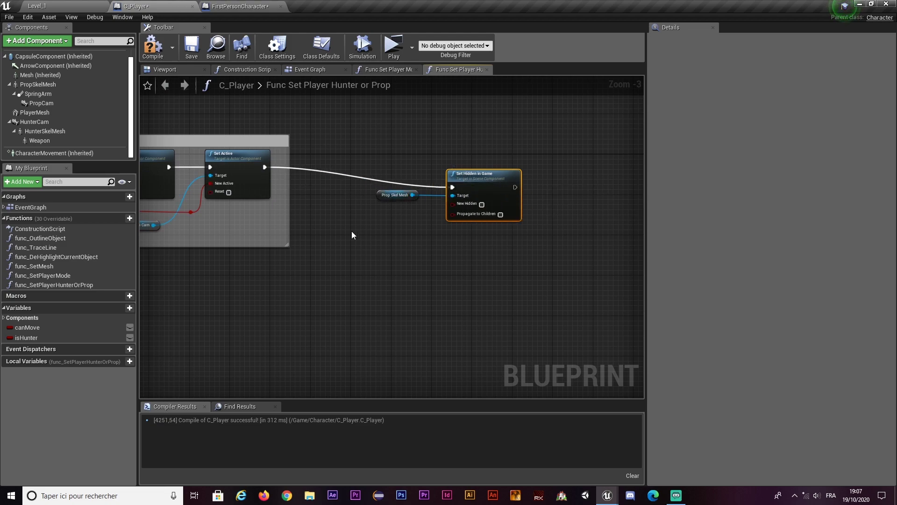
{"action": "left_click_drag", "start_coordinate": [360, 241], "coordinate": [479, 162]}
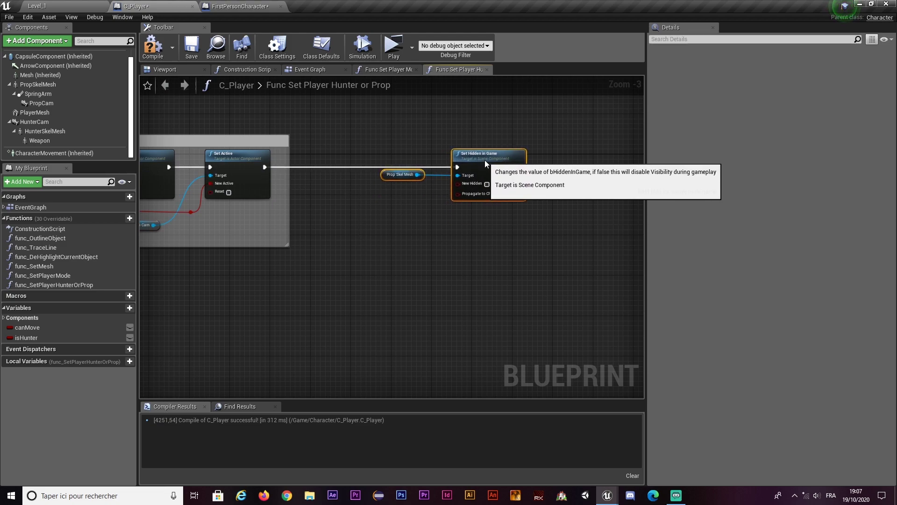
{"action": "left_click", "coordinate": [453, 210]}
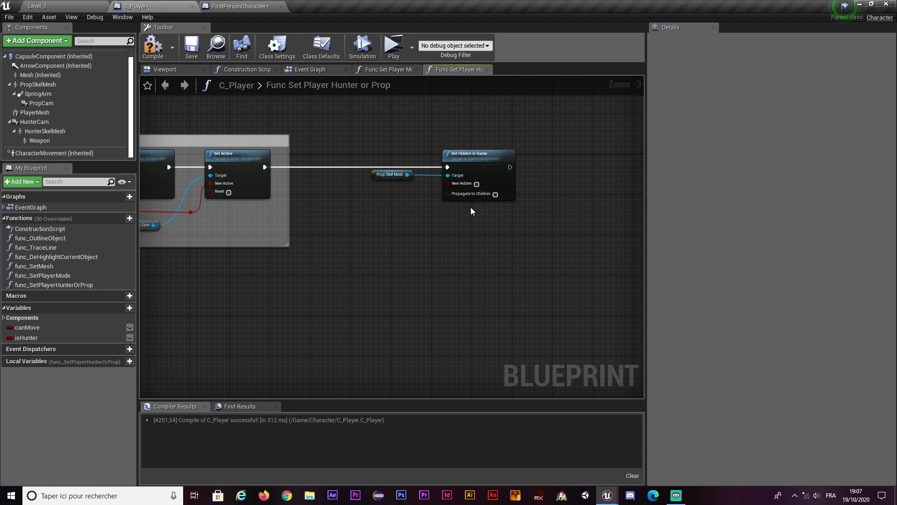
Place an Is Hunter getter below the Prop Skel Mesh node.
{"action": "left_click_drag", "start_coordinate": [21, 338], "coordinate": [333, 250]}
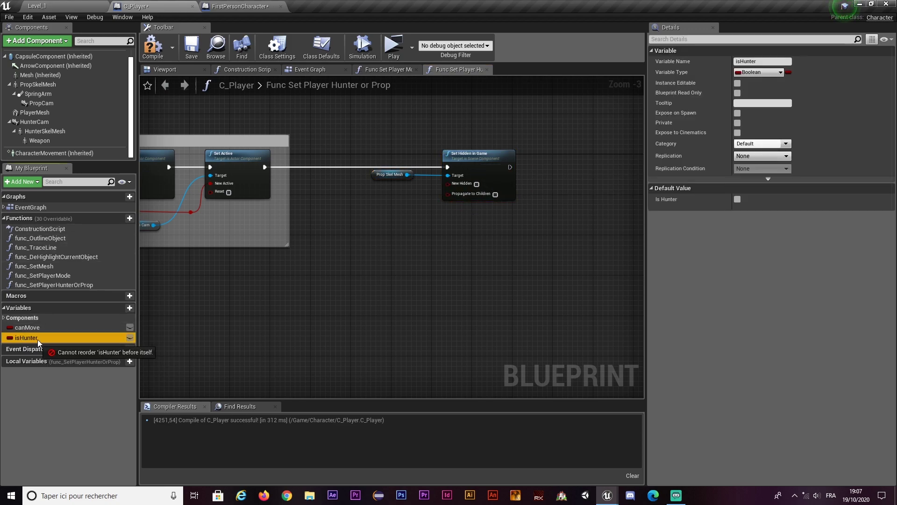
{"action": "left_click_drag", "start_coordinate": [354, 198], "coordinate": [366, 208]}
{"action": "left_click", "coordinate": [374, 215]}
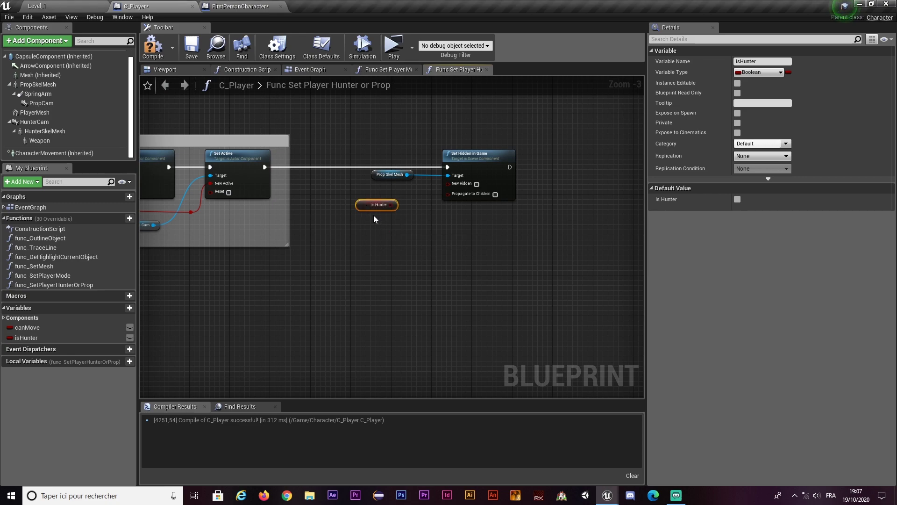
{"action": "left_click", "coordinate": [473, 150]}
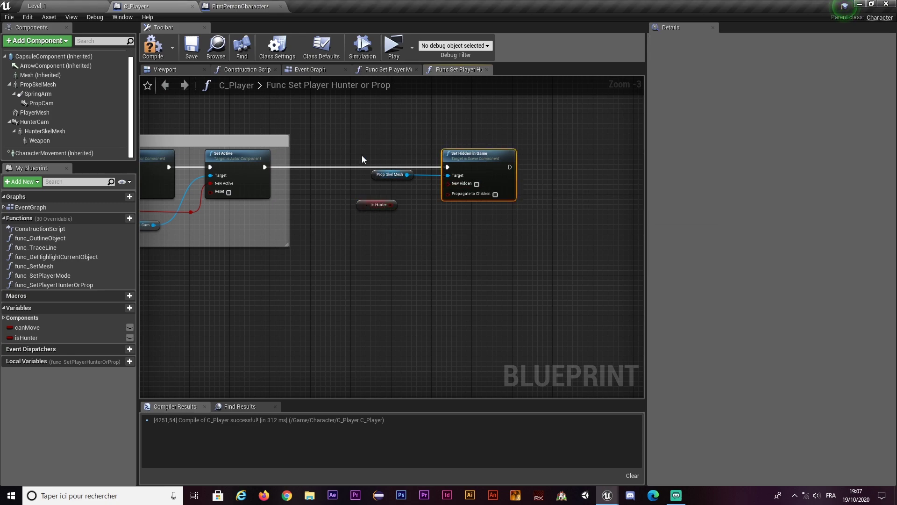
{"action": "left_click_drag", "start_coordinate": [361, 155], "coordinate": [415, 183]}
{"action": "left_click", "coordinate": [187, 70]}
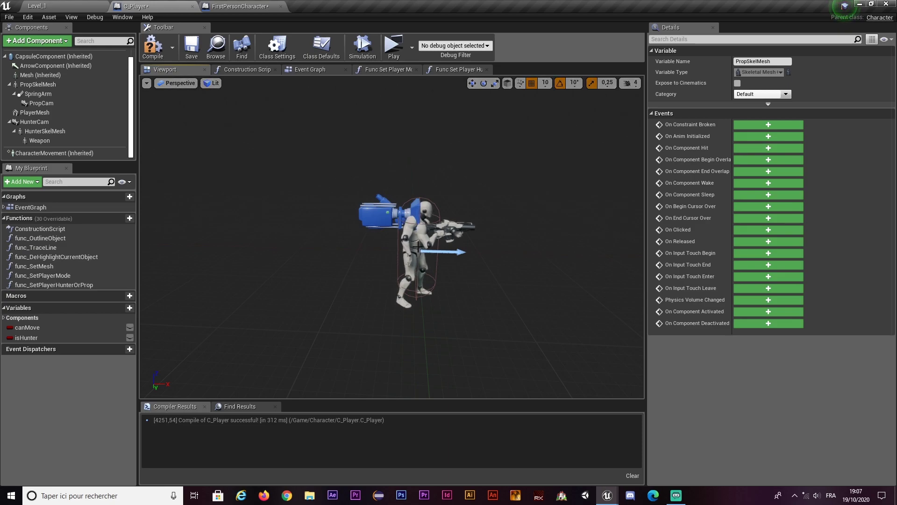
{"action": "left_click", "coordinate": [451, 71]}
Connect Is Hunter to the New Hidden input of Set Hidden in Game.
{"action": "left_click_drag", "start_coordinate": [390, 205], "coordinate": [448, 183]}
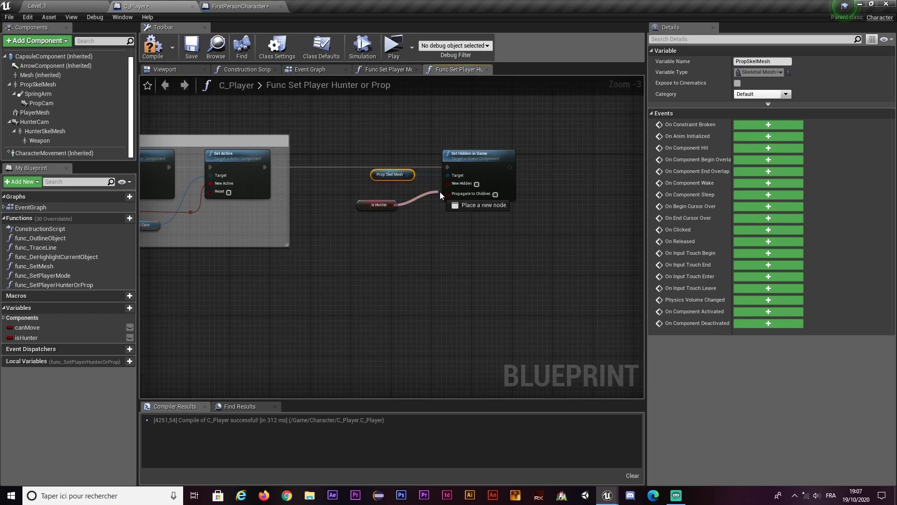
{"action": "left_click", "coordinate": [391, 204]}
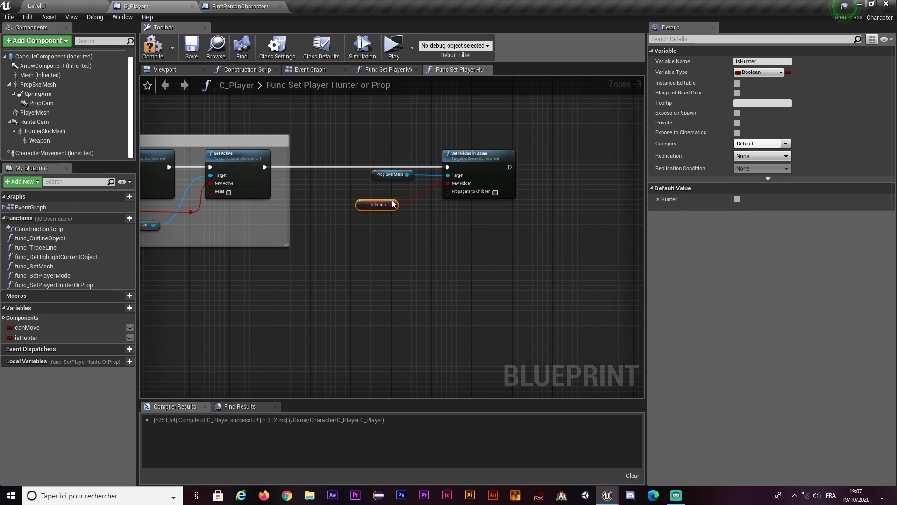
{"action": "left_click_drag", "start_coordinate": [469, 176], "coordinate": [471, 174]}
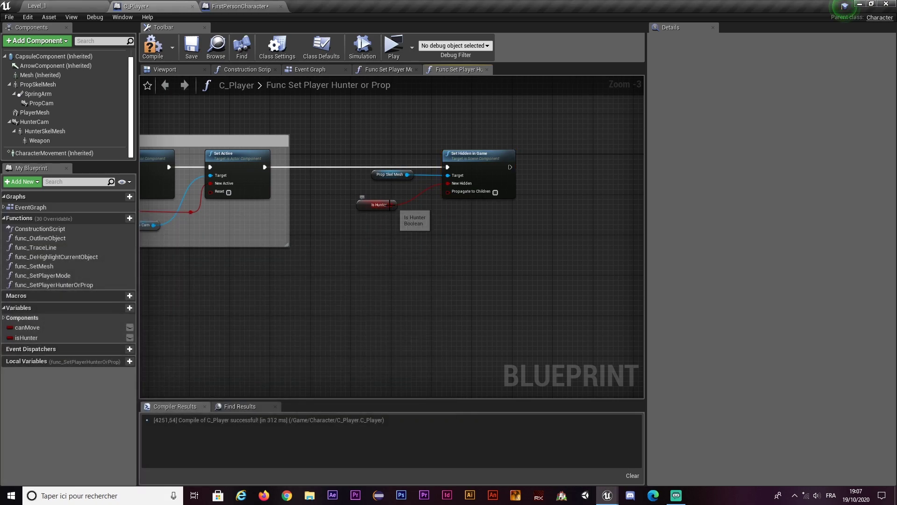
{"action": "left_click", "coordinate": [476, 186], "text": "alt"}
{"action": "left_click", "coordinate": [477, 184]}
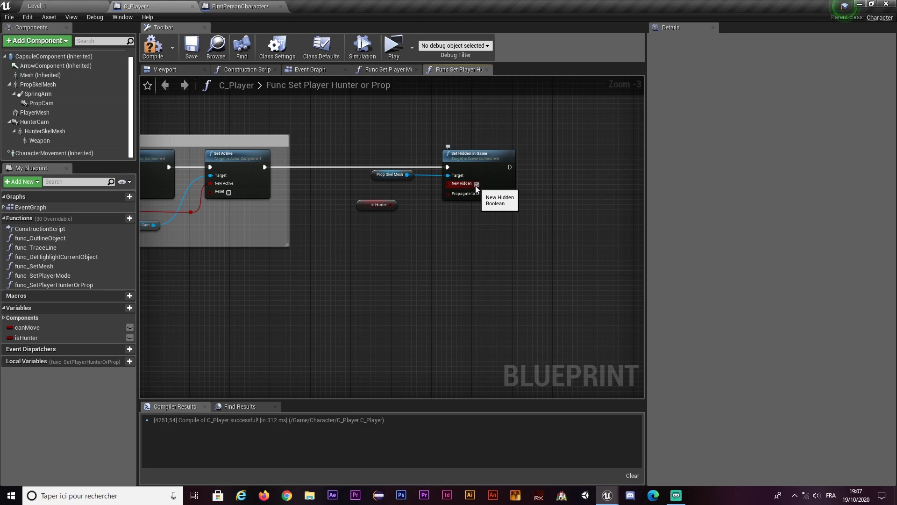
{"action": "left_click_drag", "start_coordinate": [388, 206], "coordinate": [447, 183]}
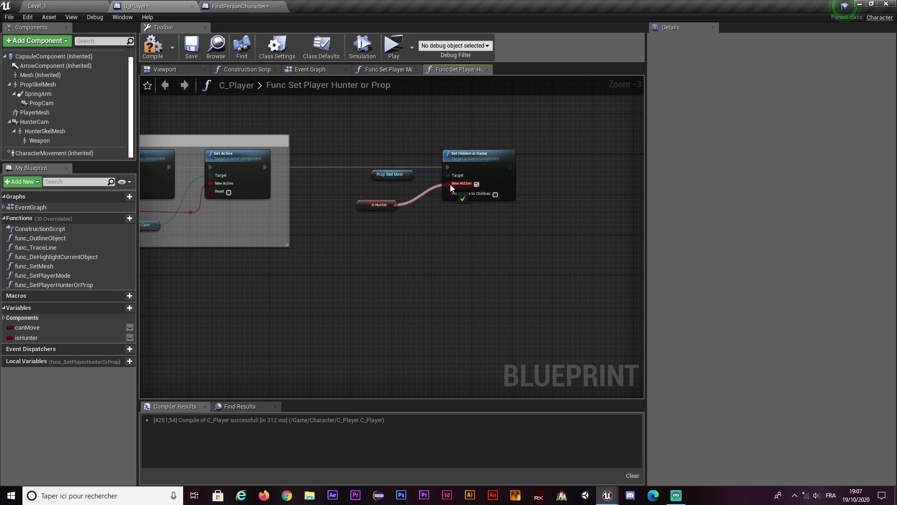
{"action": "right_click_drag", "start_coordinate": [438, 222], "coordinate": [357, 209]}
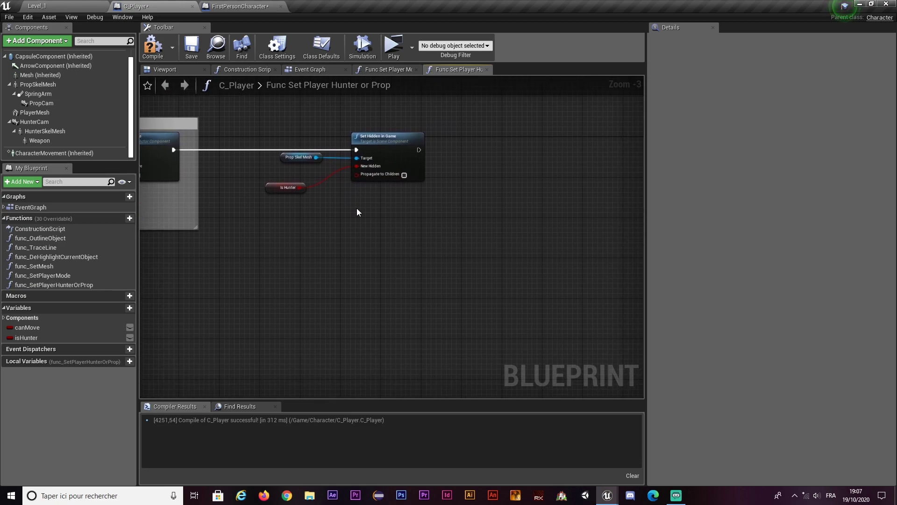
Duplicate Set Hidden in Game and chain the copy after the first one.
{"action": "left_click", "coordinate": [380, 142]}
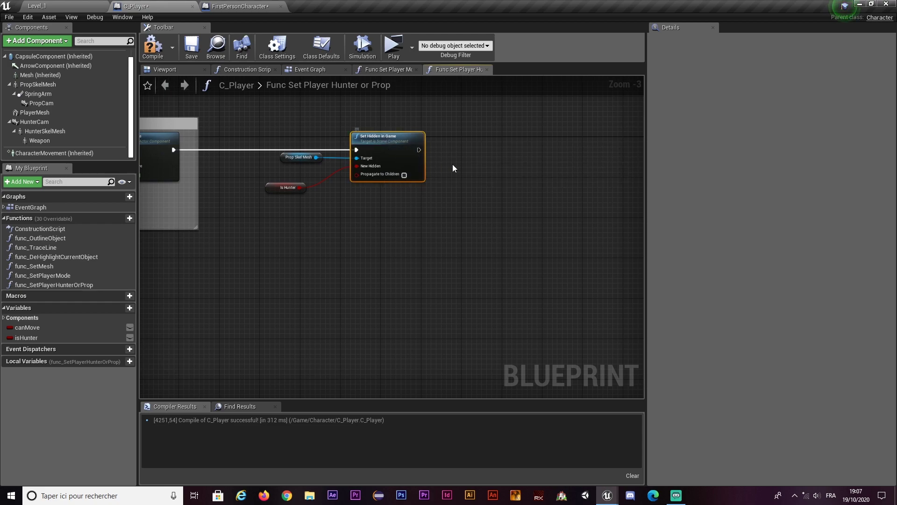
{"action": "key", "text": "ctrl+c"}
{"action": "key", "text": "ctrl+v"}
{"action": "left_click_drag", "start_coordinate": [497, 147], "coordinate": [507, 147]}
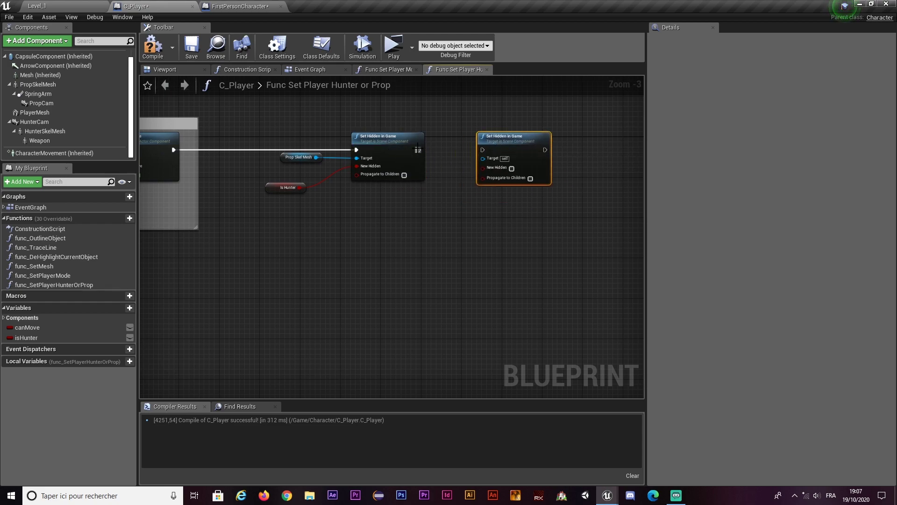
{"action": "left_click_drag", "start_coordinate": [419, 150], "coordinate": [482, 150]}
Invert Is Hunter with a NOT node and feed it into the second New Hidden pin.
{"action": "left_click_drag", "start_coordinate": [300, 188], "coordinate": [320, 212]}
{"action": "type", "text": "not"}
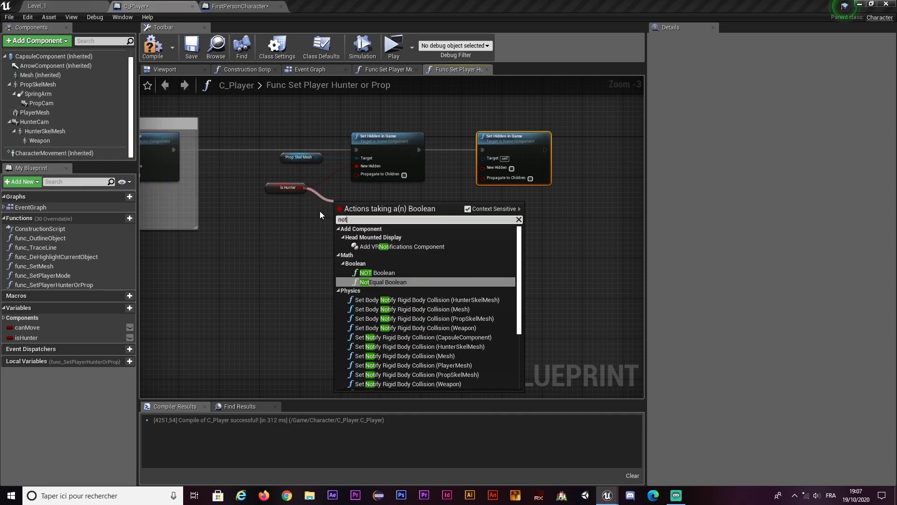
{"action": "key", "text": "Up"}
{"action": "key", "text": "Return"}
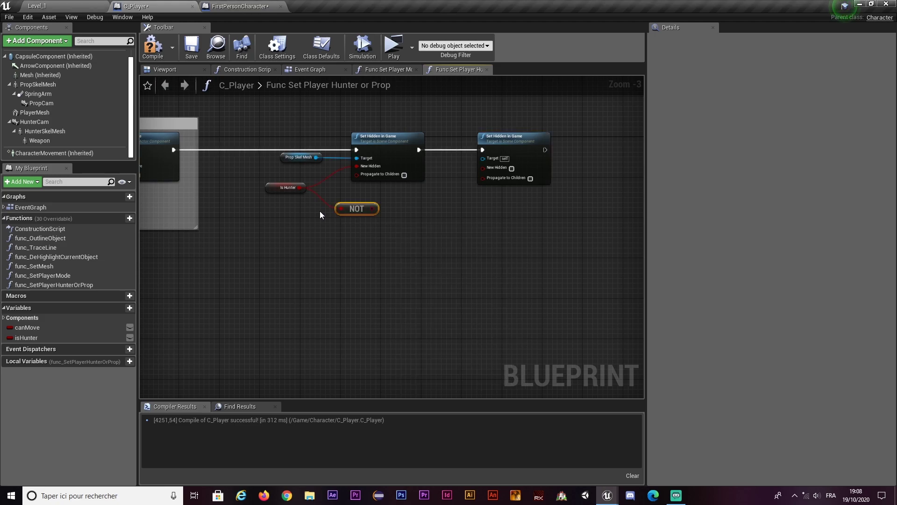
{"action": "scroll", "coordinate": [336, 206], "scroll_direction": "up", "scroll_amount": 1}
{"action": "left_click_drag", "start_coordinate": [378, 208], "coordinate": [501, 162]}
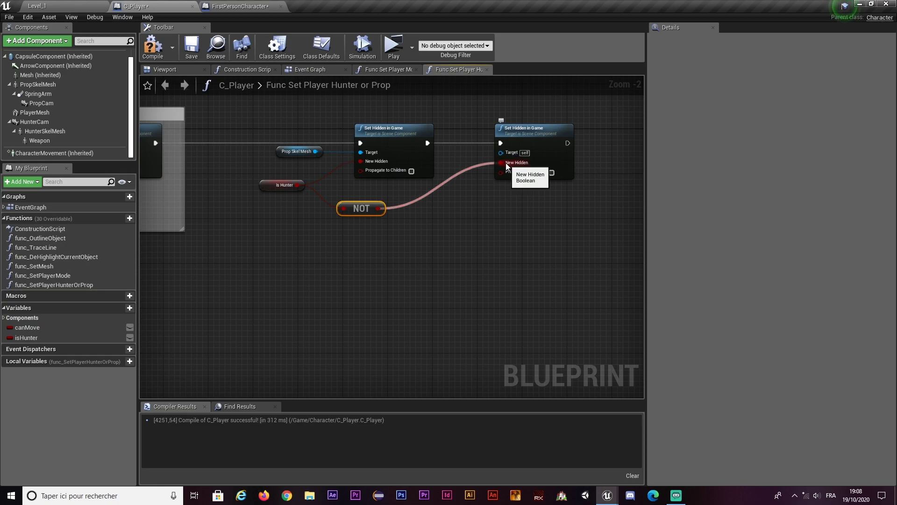
{"action": "left_click", "coordinate": [39, 131]}
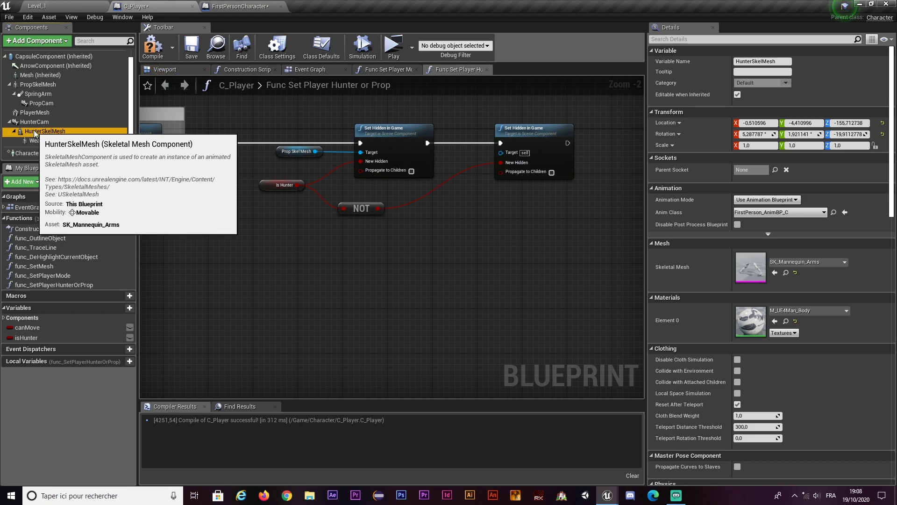
Add a Hunter Skel Mesh getter as the second Set Hidden in Game node's Target.
{"action": "left_click", "coordinate": [42, 140]}
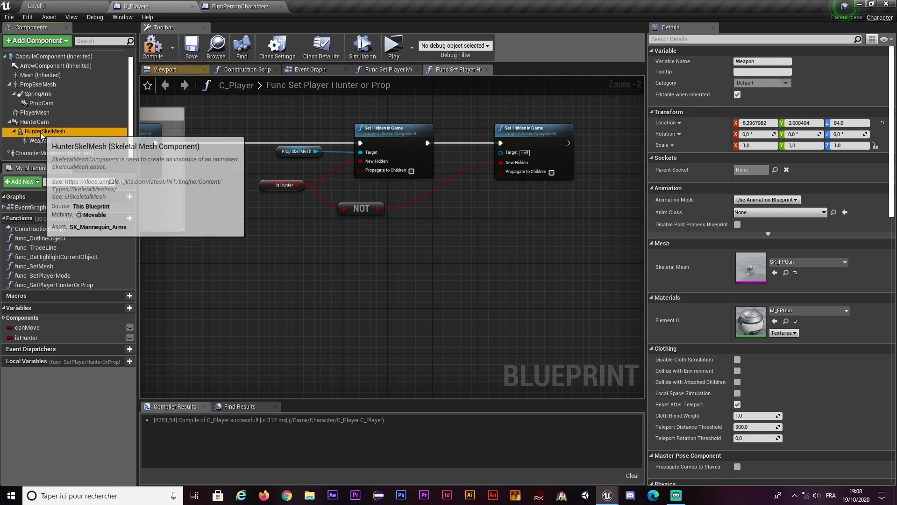
{"action": "left_click_drag", "start_coordinate": [45, 131], "coordinate": [430, 205]}
{"action": "right_click_drag", "start_coordinate": [502, 224], "coordinate": [435, 251]}
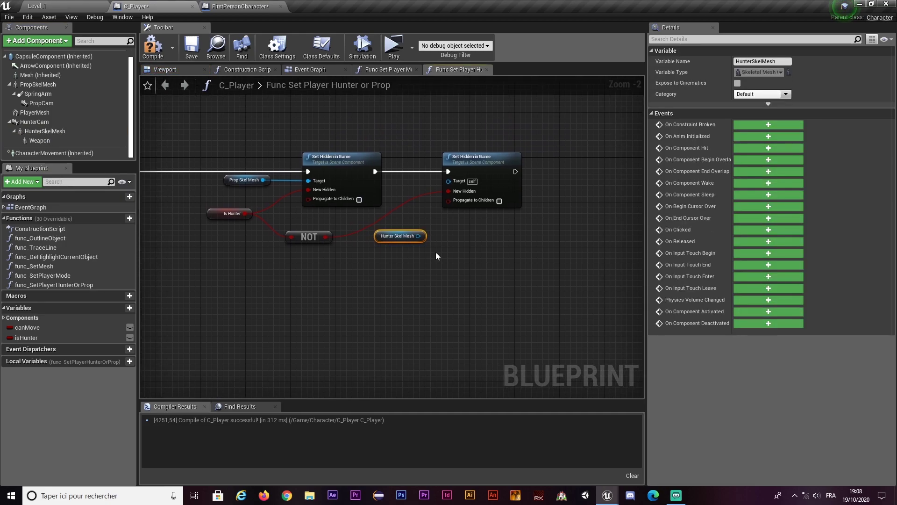
{"action": "left_click_drag", "start_coordinate": [418, 236], "coordinate": [448, 181]}
{"action": "left_click_drag", "start_coordinate": [391, 234], "coordinate": [395, 134]}
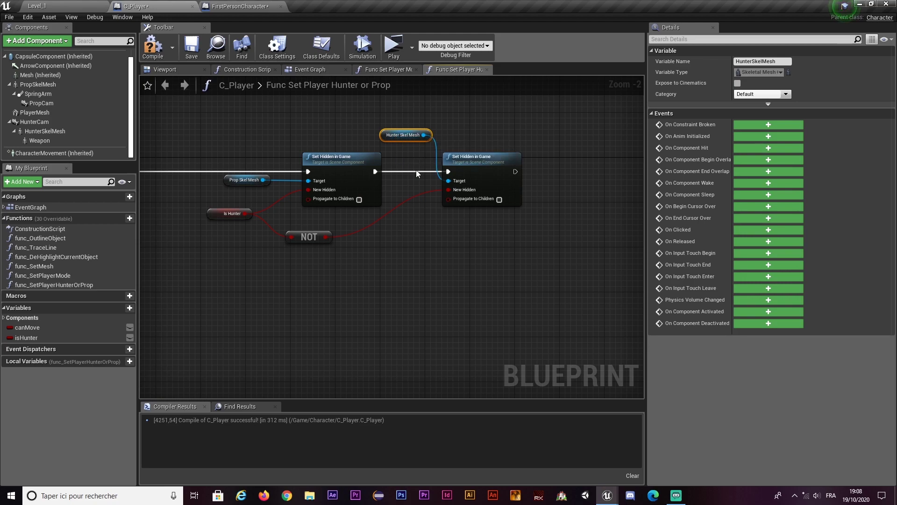
{"action": "left_click", "coordinate": [227, 214]}
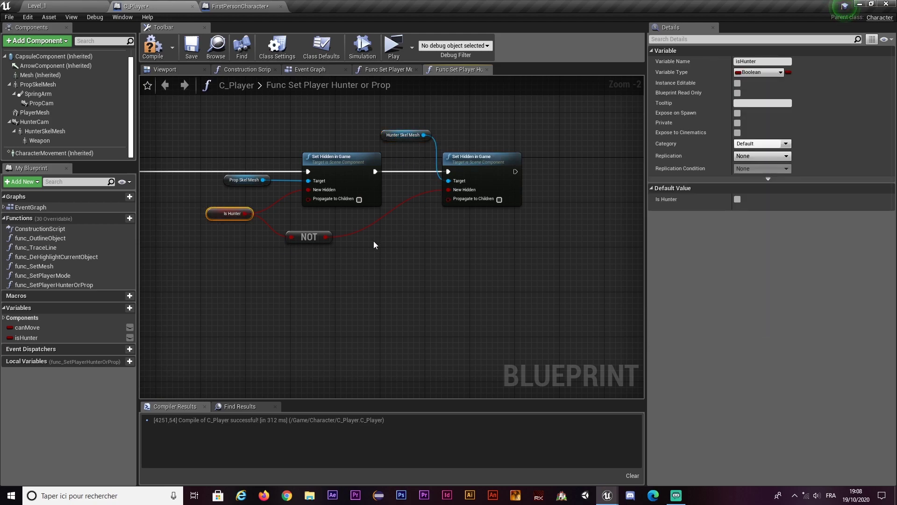
{"action": "left_click", "coordinate": [402, 135]}
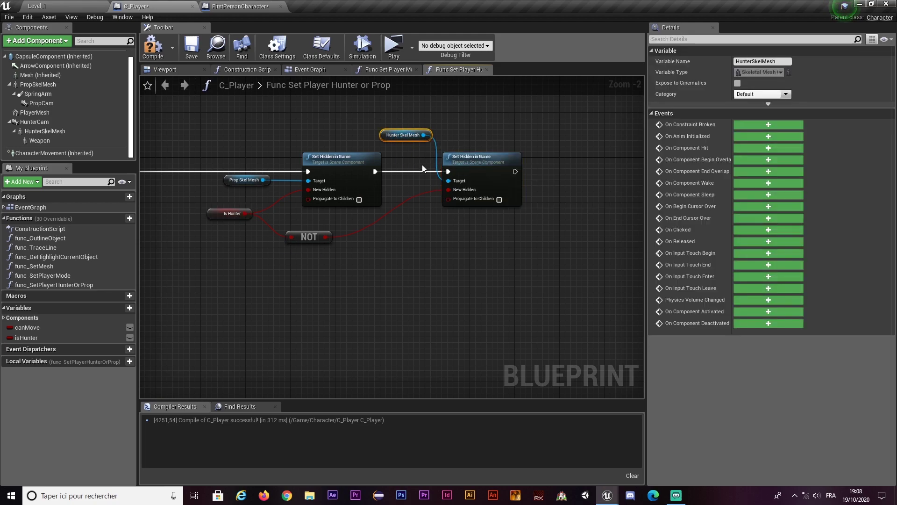
Enable Propagate to Children on the second Set Hidden in Game node.
{"action": "right_click_drag", "start_coordinate": [428, 243], "coordinate": [516, 248]}
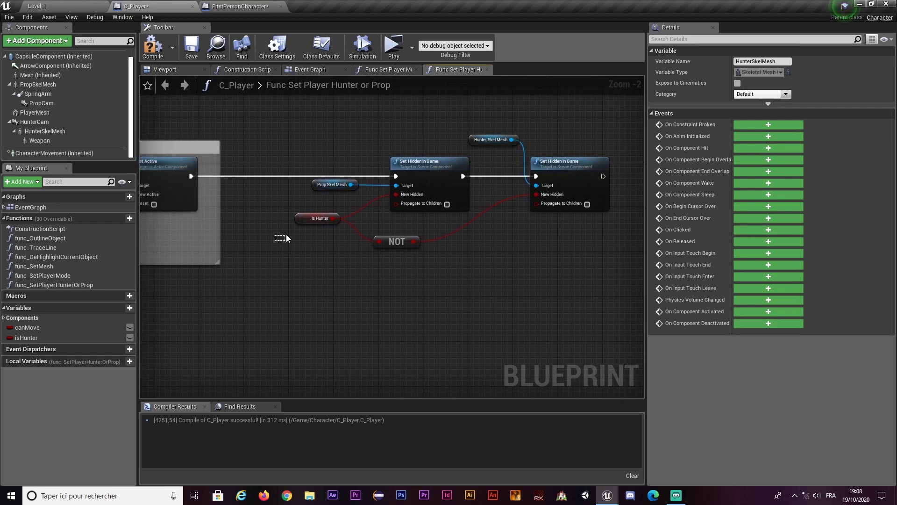
{"action": "left_click_drag", "start_coordinate": [322, 219], "coordinate": [323, 219]}
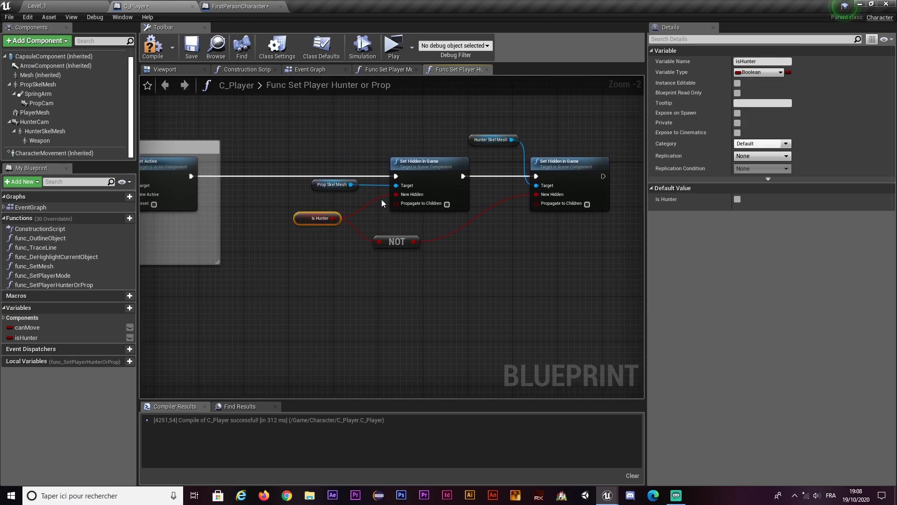
{"action": "left_click_drag", "start_coordinate": [324, 148], "coordinate": [419, 208]}
{"action": "left_click_drag", "start_coordinate": [490, 253], "coordinate": [568, 149]}
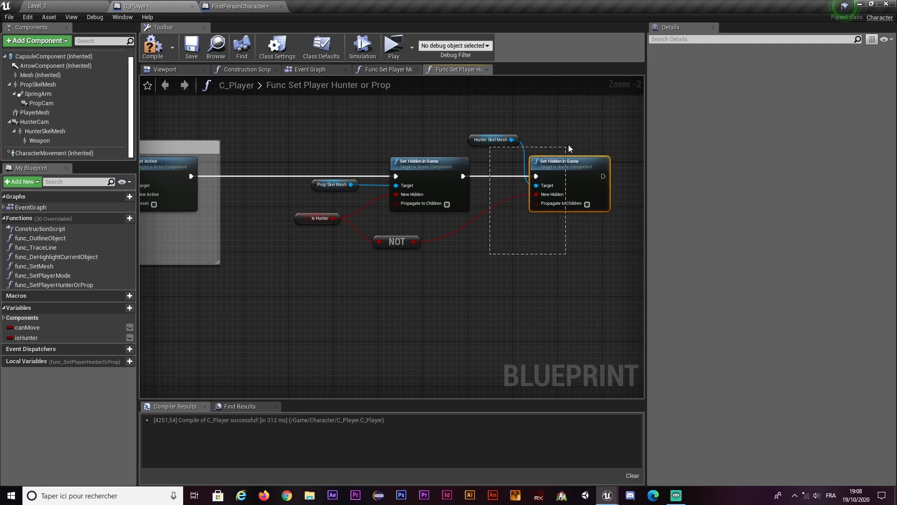
{"action": "right_click_drag", "start_coordinate": [571, 235], "coordinate": [468, 230]}
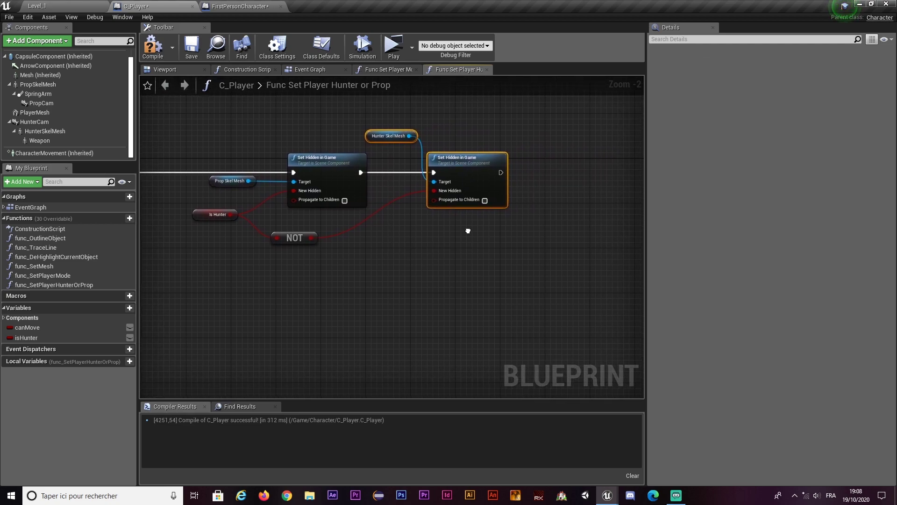
{"action": "left_click", "coordinate": [485, 200]}
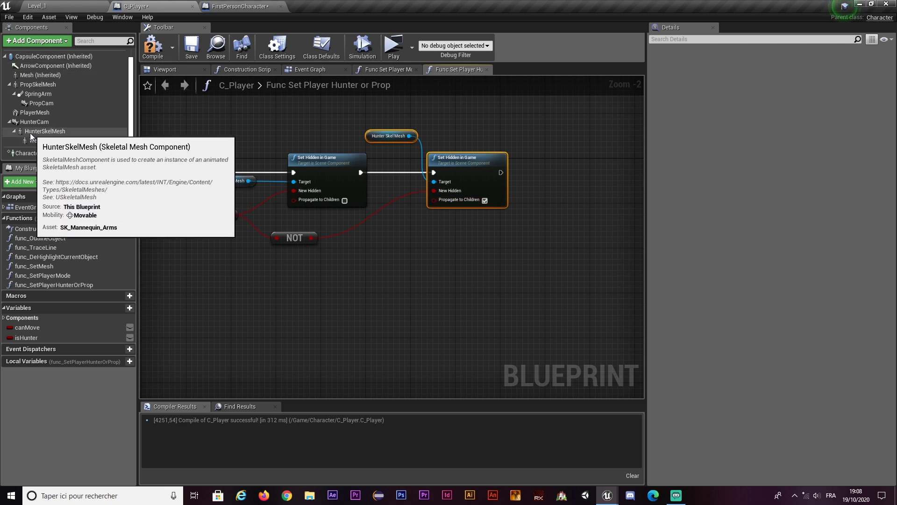
{"action": "left_click", "coordinate": [47, 133]}
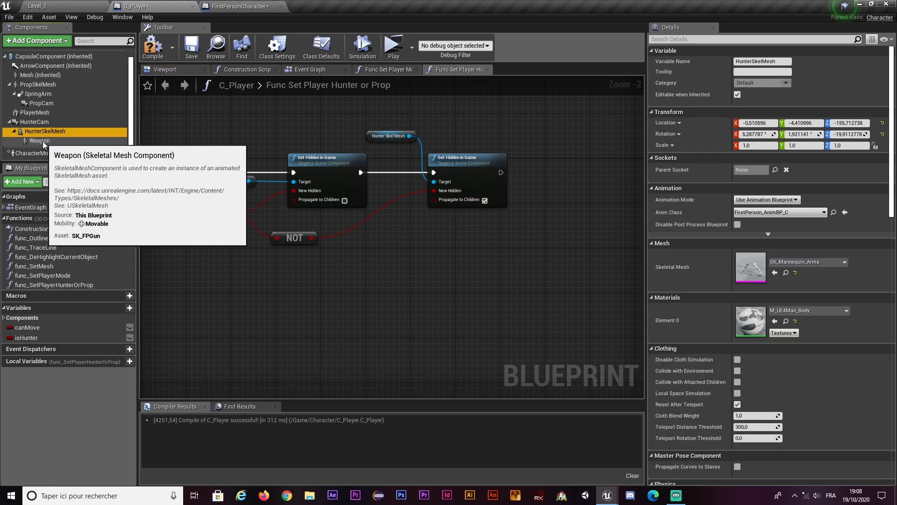
{"action": "left_click", "coordinate": [481, 252]}
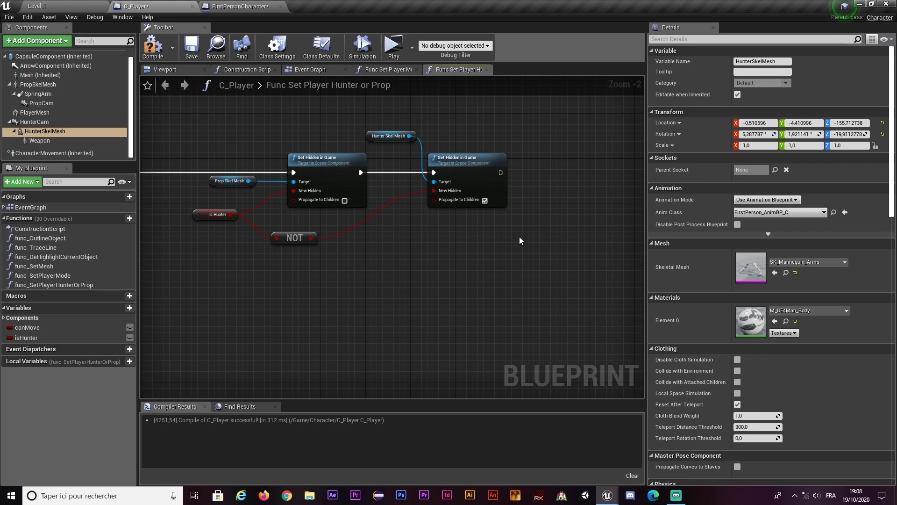
{"action": "left_click", "coordinate": [388, 136]}
{"action": "scroll", "coordinate": [317, 243], "scroll_direction": "down", "scroll_amount": 1}
{"action": "right_click_drag", "start_coordinate": [324, 245], "coordinate": [472, 294]}
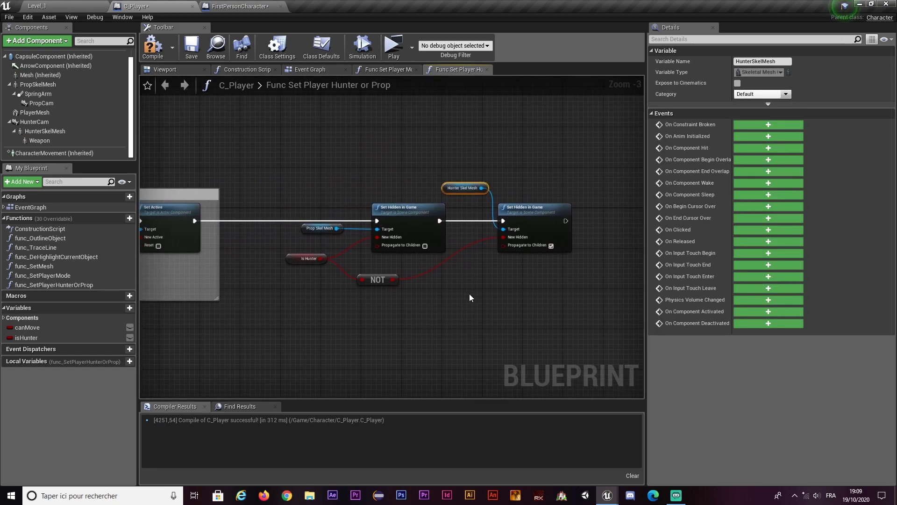
Compile C_Player and go to the Event Graph's InputAction SwitchPropHunter event.
{"action": "left_click", "coordinate": [150, 51]}
{"action": "scroll", "coordinate": [294, 195], "scroll_direction": "down", "scroll_amount": 2}
{"action": "right_click_drag", "start_coordinate": [294, 195], "coordinate": [429, 190]}
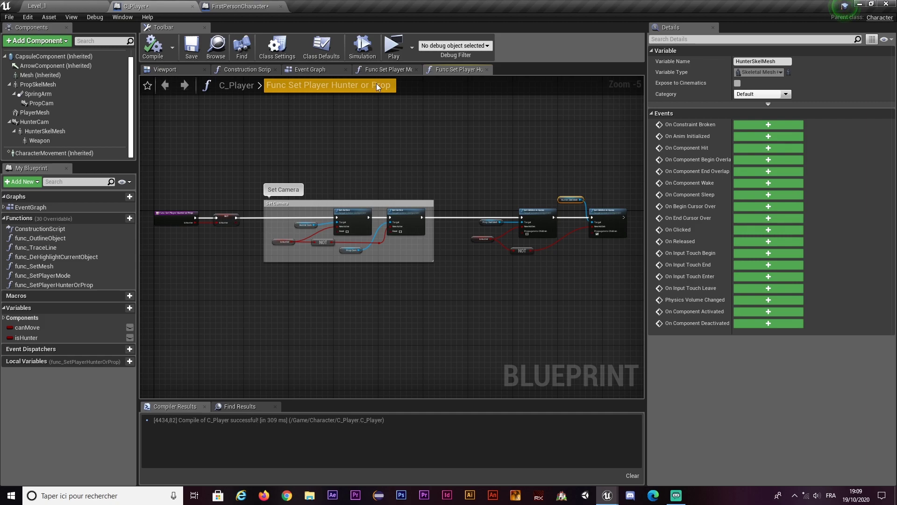
{"action": "left_click", "coordinate": [382, 70]}
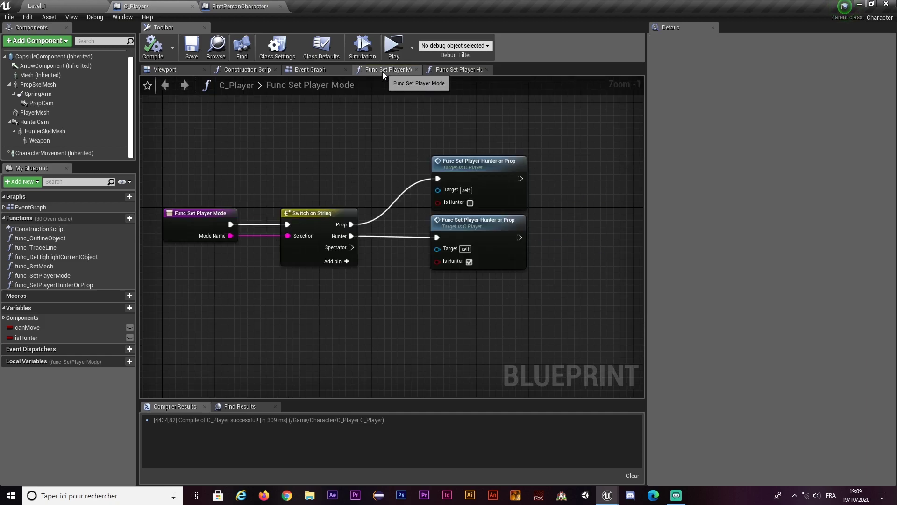
{"action": "left_click", "coordinate": [321, 70]}
{"action": "left_click_drag", "start_coordinate": [307, 241], "coordinate": [352, 269]}
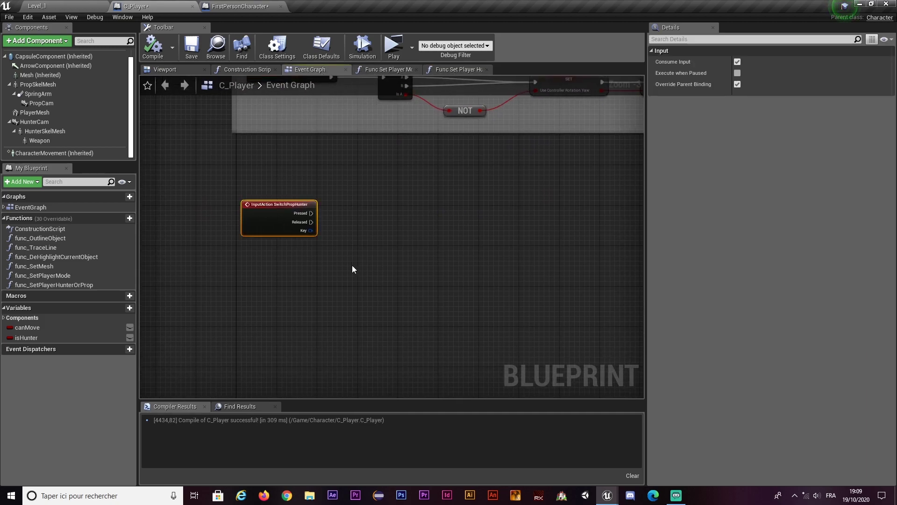
{"action": "scroll", "coordinate": [314, 246], "scroll_direction": "up", "scroll_amount": 3}
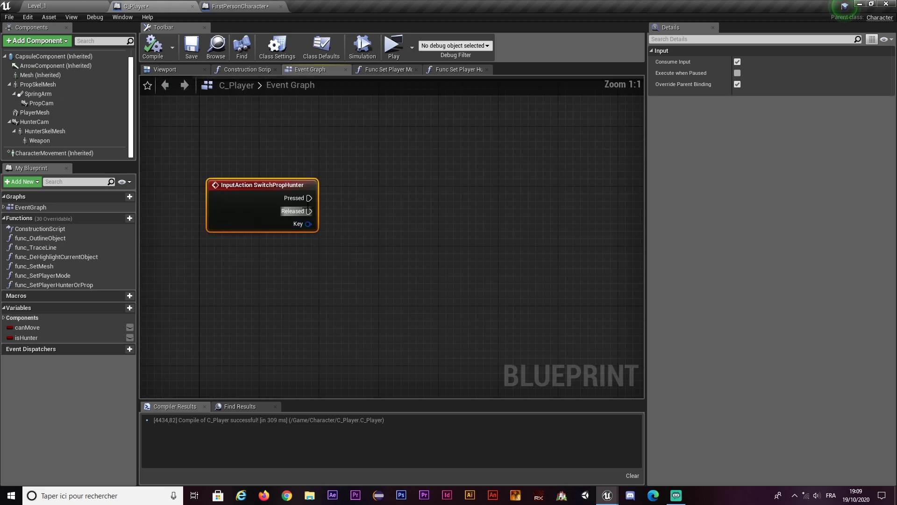
Add a Func Set Player Mode call beside the InputAction SwitchPropHunter event.
{"action": "scroll", "coordinate": [309, 192], "scroll_direction": "down", "scroll_amount": 3}
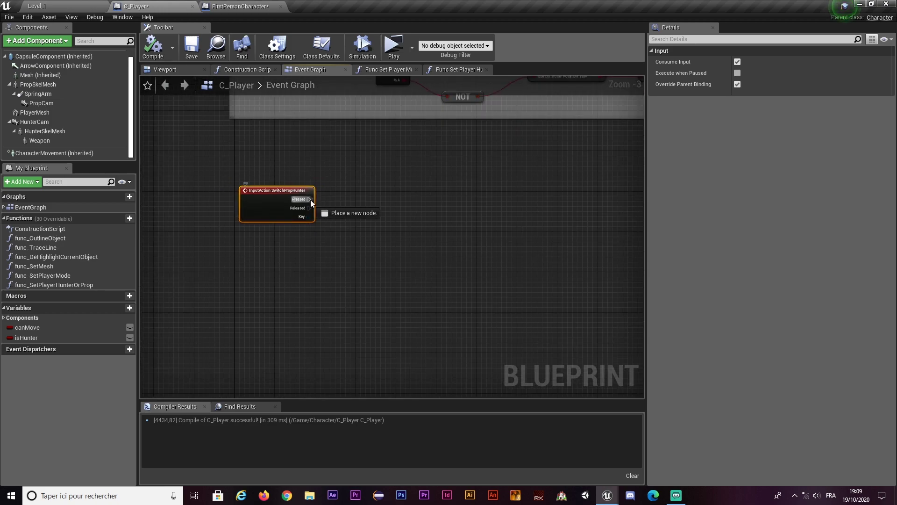
{"action": "left_click_drag", "start_coordinate": [310, 200], "coordinate": [364, 200]}
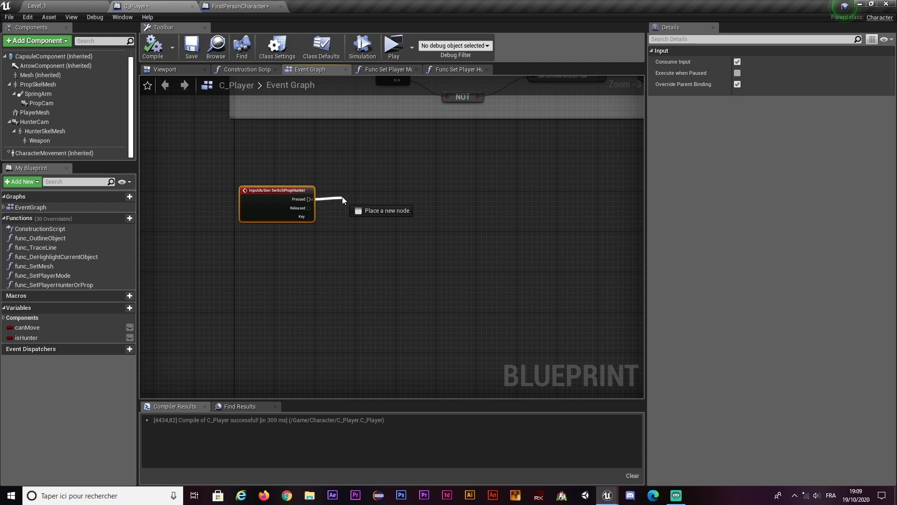
{"action": "left_click_drag", "start_coordinate": [364, 200], "coordinate": [355, 201]}
{"action": "left_click", "coordinate": [44, 285]}
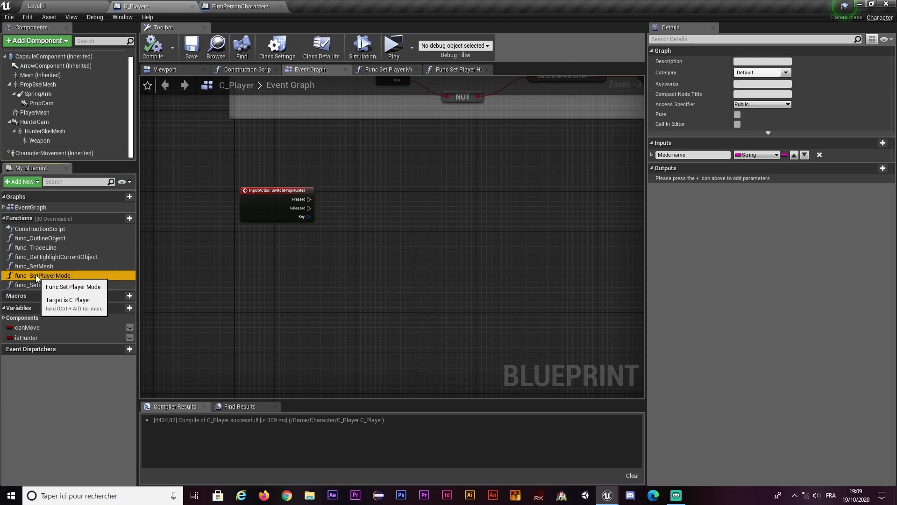
{"action": "mouse_move", "coordinate": [45, 276]}
{"action": "left_mouse_down"}
{"action": "mouse_move", "coordinate": [374, 193]}
{"action": "mouse_move", "coordinate": [464, 196]}
{"action": "left_mouse_up"}
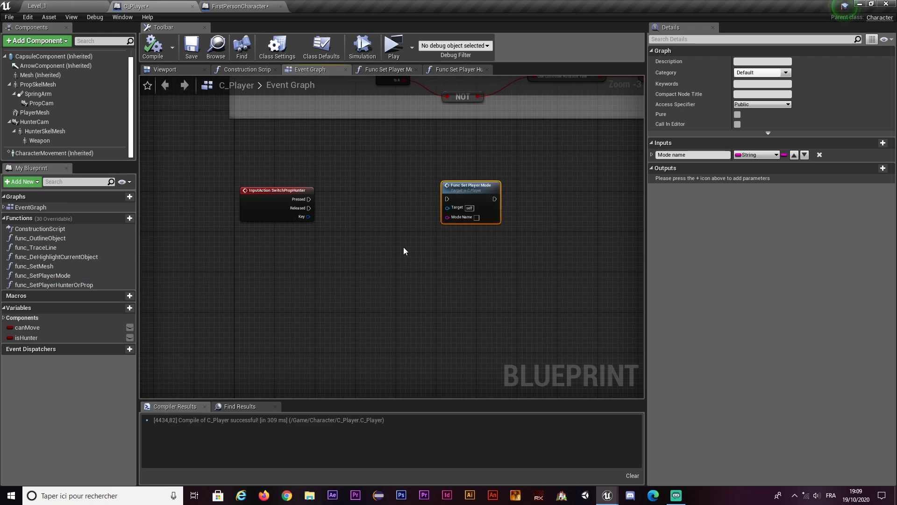
{"action": "scroll", "coordinate": [404, 243], "scroll_direction": "up", "scroll_amount": 2}
{"action": "right_click_drag", "start_coordinate": [405, 234], "coordinate": [369, 217]}
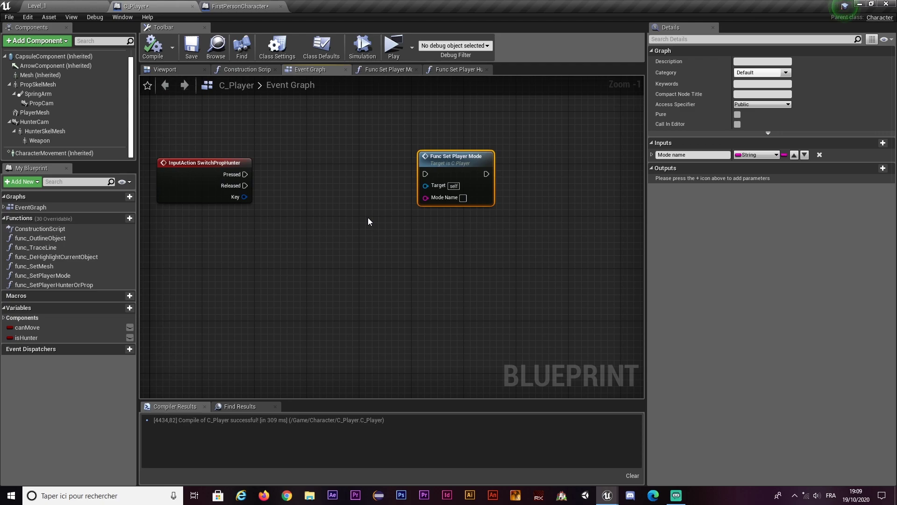
{"action": "left_click_drag", "start_coordinate": [221, 156], "coordinate": [483, 248]}
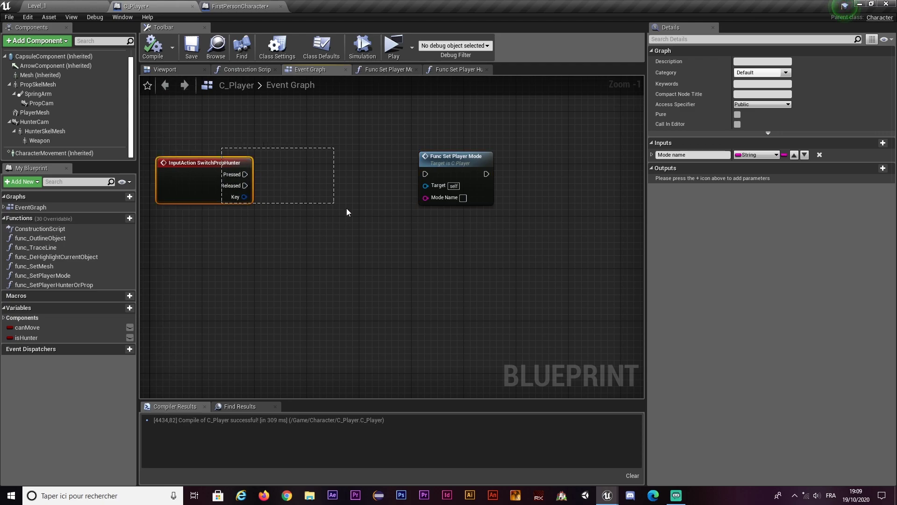
{"action": "left_click", "coordinate": [319, 219]}
Insert a Flip Flop after Pressed and wire its A output to Func Set Player Mode.
{"action": "right_click", "coordinate": [302, 189]}
{"action": "type", "text": "flip"}
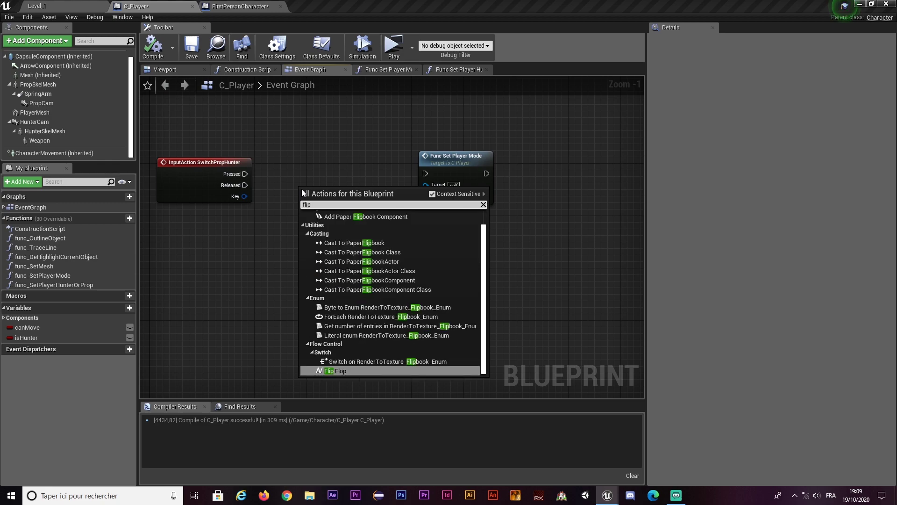
{"action": "left_click", "coordinate": [345, 371]}
{"action": "left_click_drag", "start_coordinate": [327, 204], "coordinate": [327, 178]}
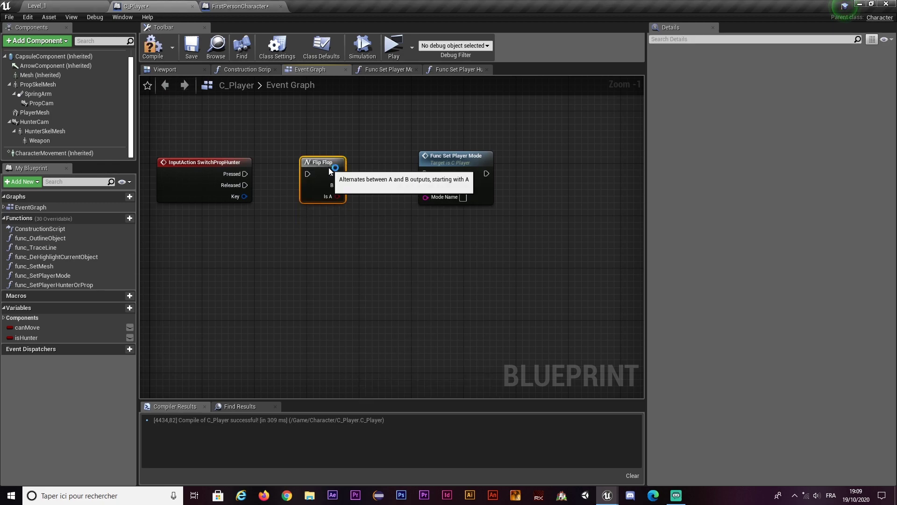
{"action": "left_click_drag", "start_coordinate": [459, 160], "coordinate": [589, 160]}
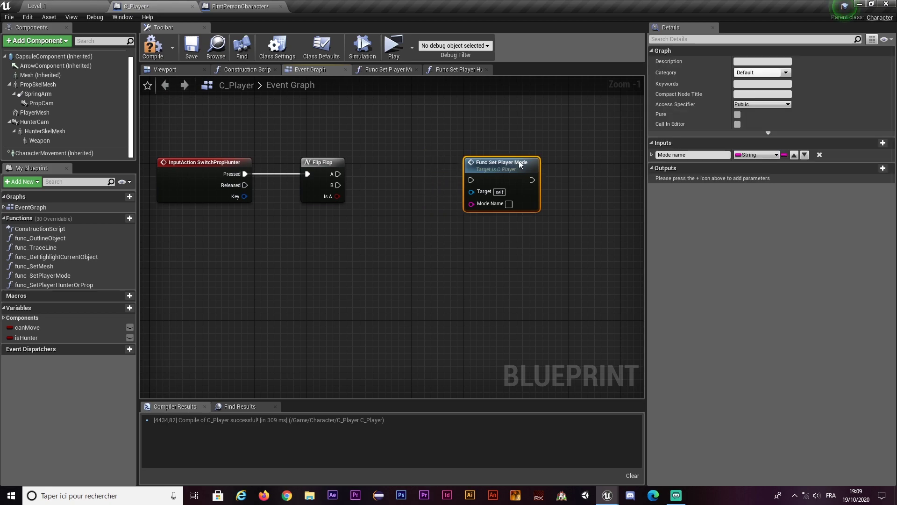
{"action": "scroll", "coordinate": [395, 198], "scroll_direction": "down", "scroll_amount": 1}
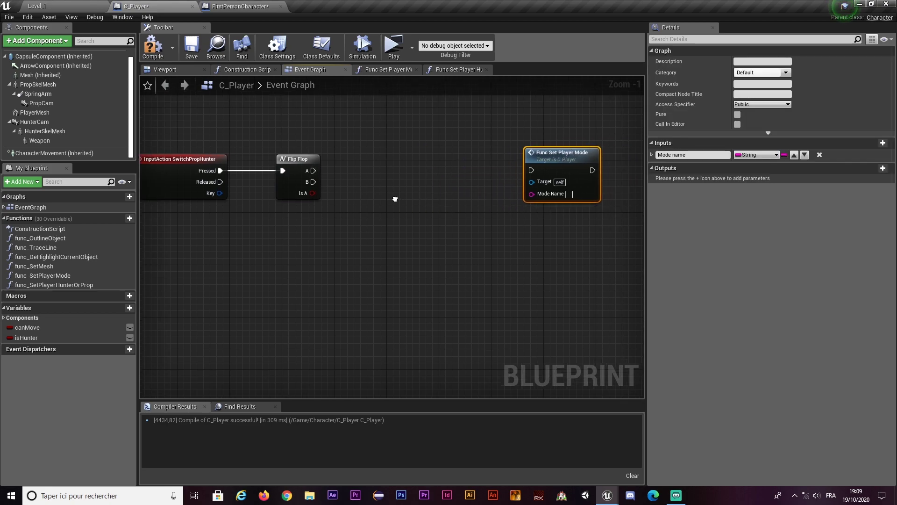
{"action": "scroll", "coordinate": [349, 210], "scroll_direction": "down", "scroll_amount": 1}
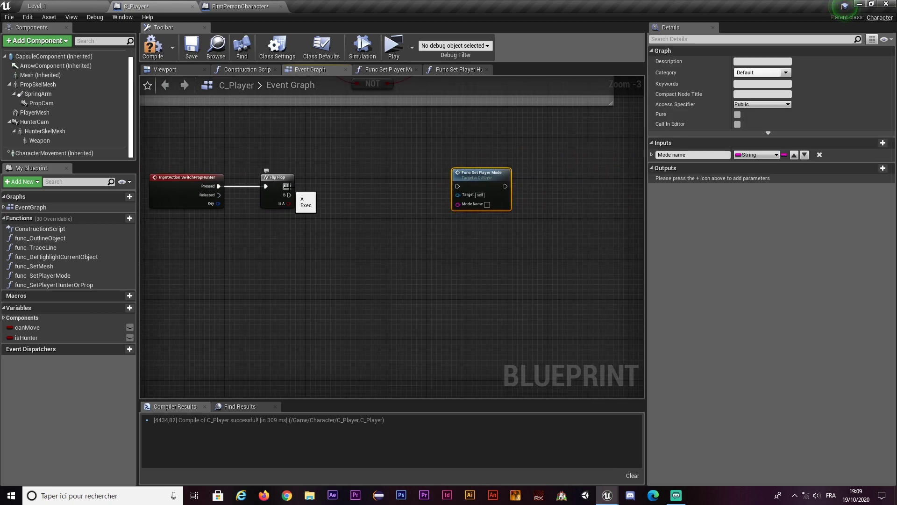
{"action": "left_click", "coordinate": [385, 189]}
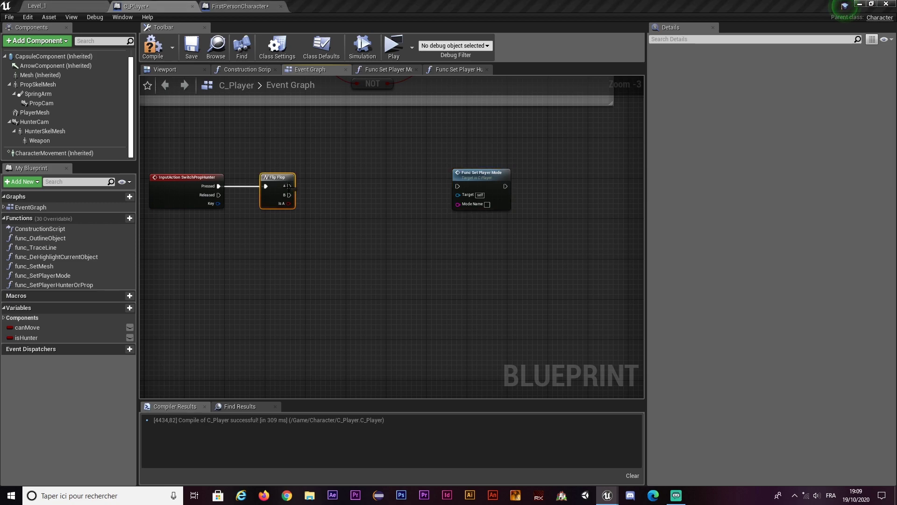
{"action": "mouse_move", "coordinate": [287, 186]}
{"action": "left_mouse_down"}
{"action": "mouse_move", "coordinate": [457, 186]}
{"action": "mouse_move", "coordinate": [436, 162]}
{"action": "left_mouse_up"}
Duplicate Func Set Player Mode below the original for the B (Hunter) branch.
{"action": "key", "text": "ctrl+c"}
{"action": "key", "text": "ctrl+v"}
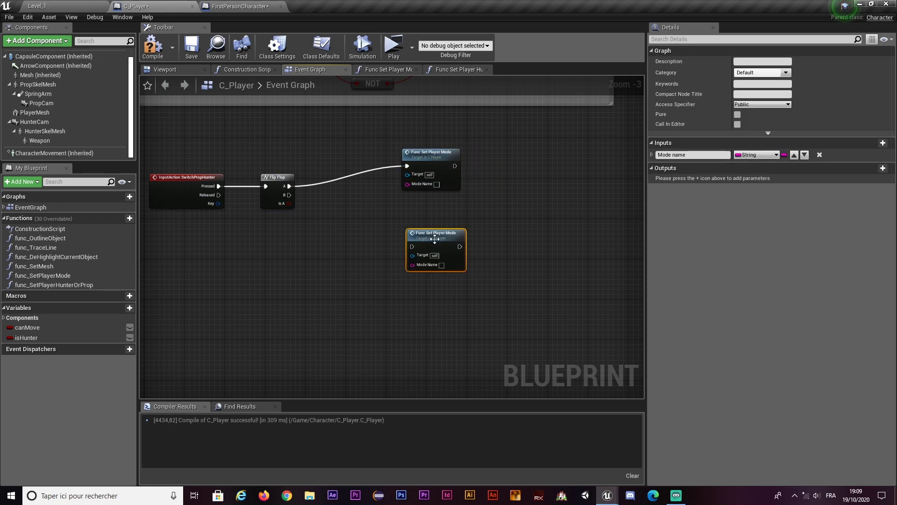
{"action": "mouse_move", "coordinate": [430, 230]}
{"action": "left_mouse_down"}
{"action": "mouse_move", "coordinate": [430, 196]}
{"action": "mouse_move", "coordinate": [296, 203]}
{"action": "mouse_move", "coordinate": [289, 195]}
{"action": "left_mouse_up"}
{"action": "type", "text": "Hunter"}
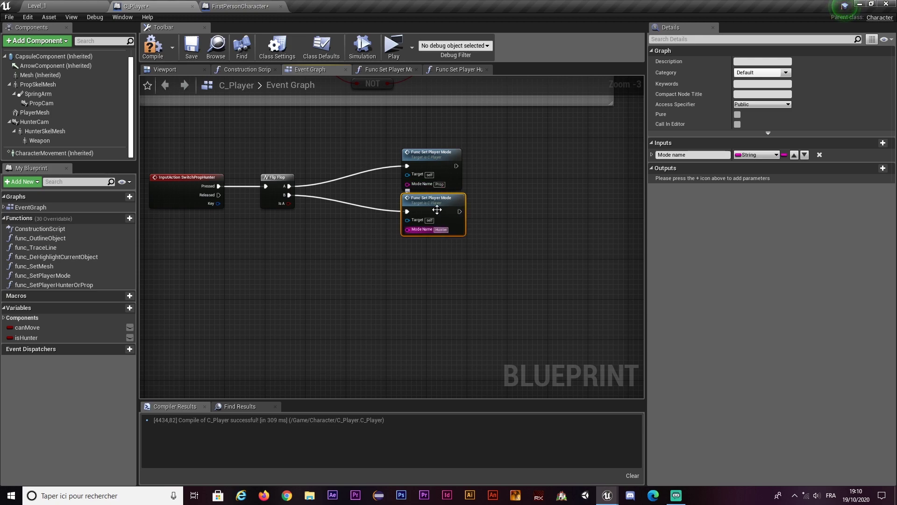
{"action": "left_click", "coordinate": [304, 213]}
{"action": "right_click_drag", "start_coordinate": [305, 214], "coordinate": [283, 250]}
Pan across the Event Graph's comment groups, then return to the Viewport for the multiplayer test.
{"action": "scroll", "coordinate": [369, 200], "scroll_direction": "down", "scroll_amount": 2}
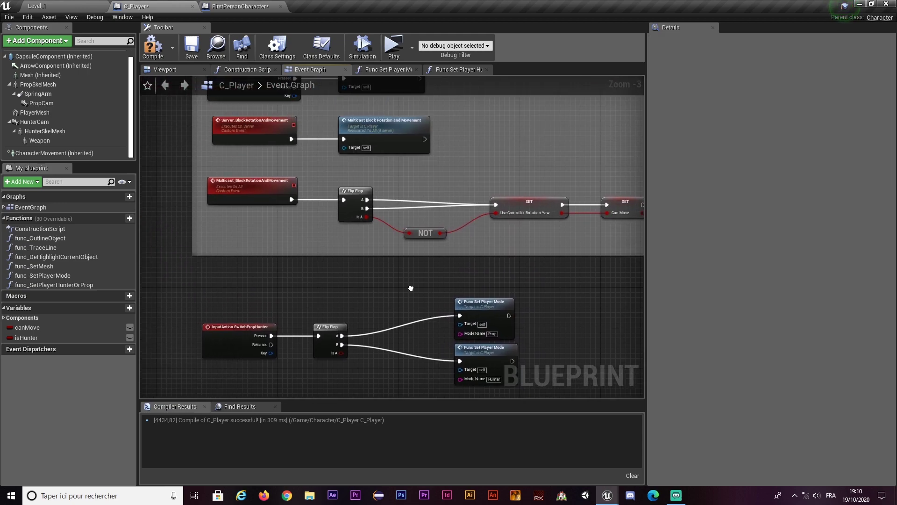
{"action": "right_click_drag", "start_coordinate": [369, 200], "coordinate": [401, 301]}
{"action": "scroll", "coordinate": [400, 301], "scroll_direction": "up", "scroll_amount": 1}
{"action": "scroll", "coordinate": [398, 301], "scroll_direction": "down", "scroll_amount": 1}
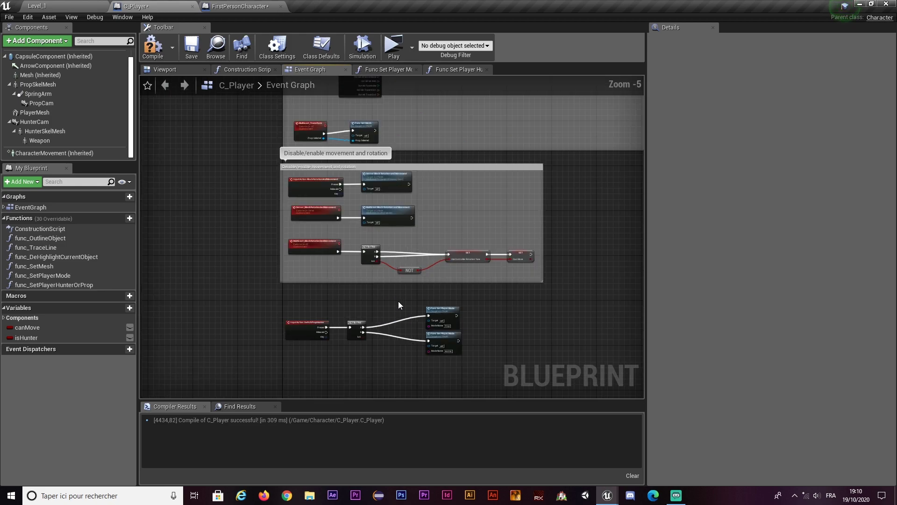
{"action": "right_click_drag", "start_coordinate": [430, 248], "coordinate": [433, 171]}
{"action": "right_click_drag", "start_coordinate": [391, 107], "coordinate": [398, 393]}
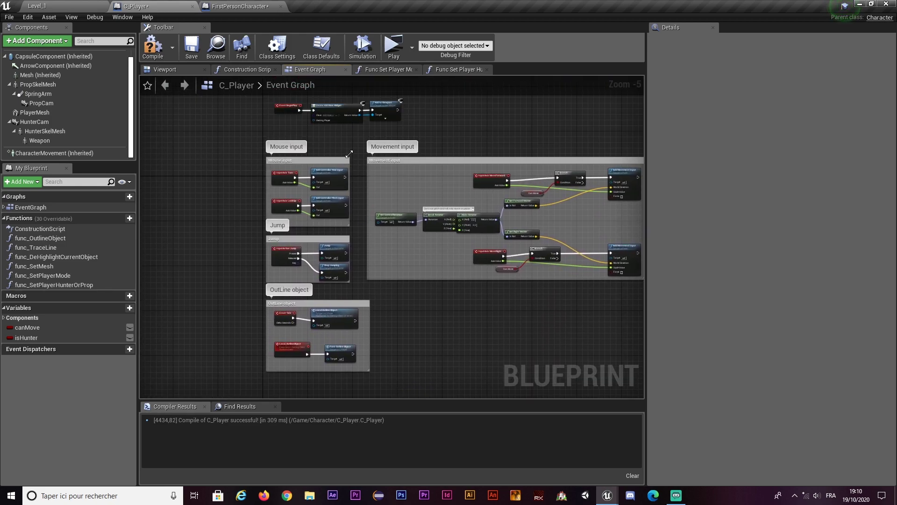
{"action": "right_click_drag", "start_coordinate": [343, 151], "coordinate": [347, 280]}
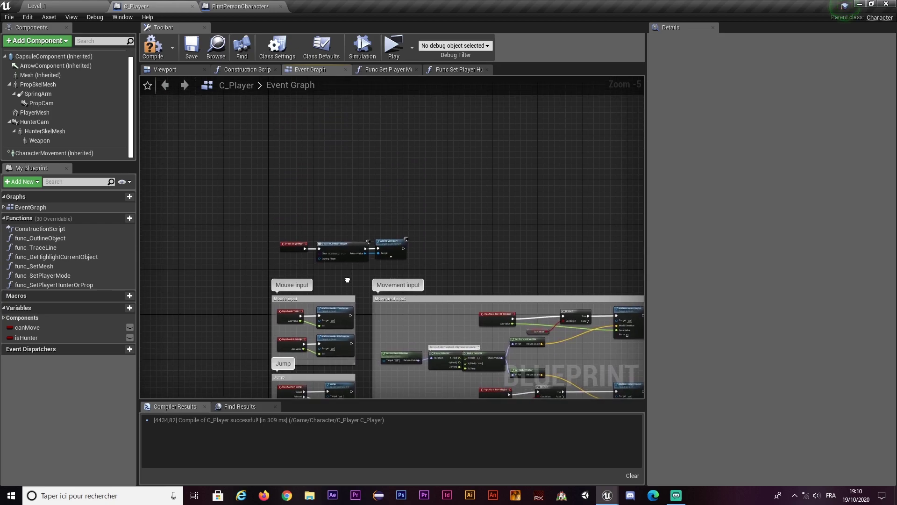
{"action": "left_click", "coordinate": [173, 70]}
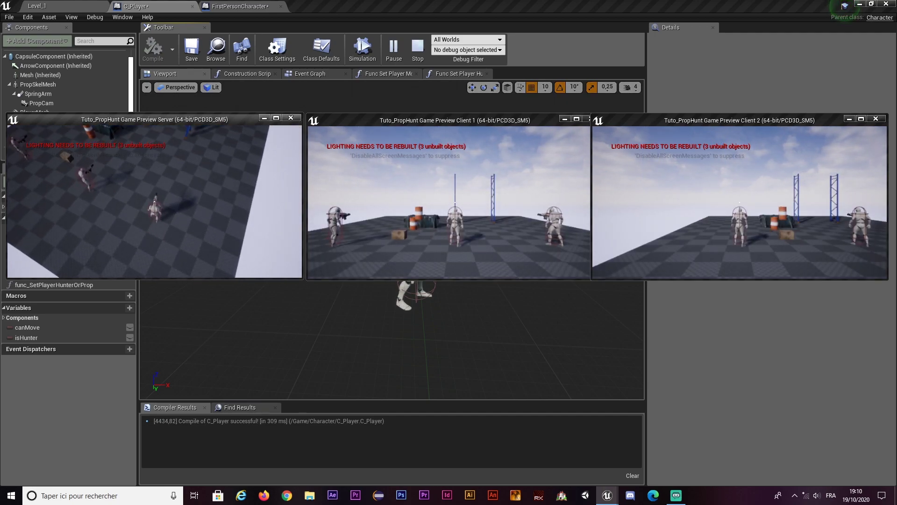
Stop PIE, find HunterSkelMesh's Hidden in Game property, then compile and run a test.
{"action": "key", "text": "Escape"}
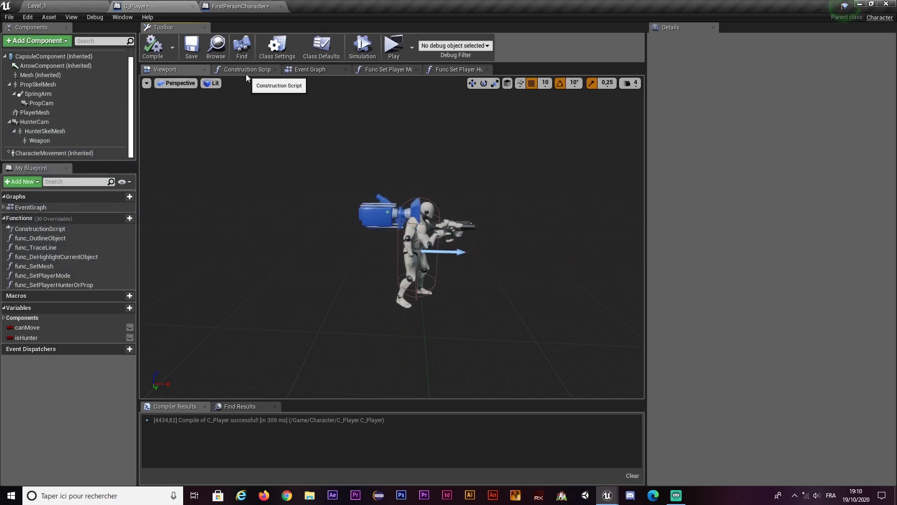
{"action": "left_click", "coordinate": [290, 71]}
{"action": "left_click", "coordinate": [168, 71]}
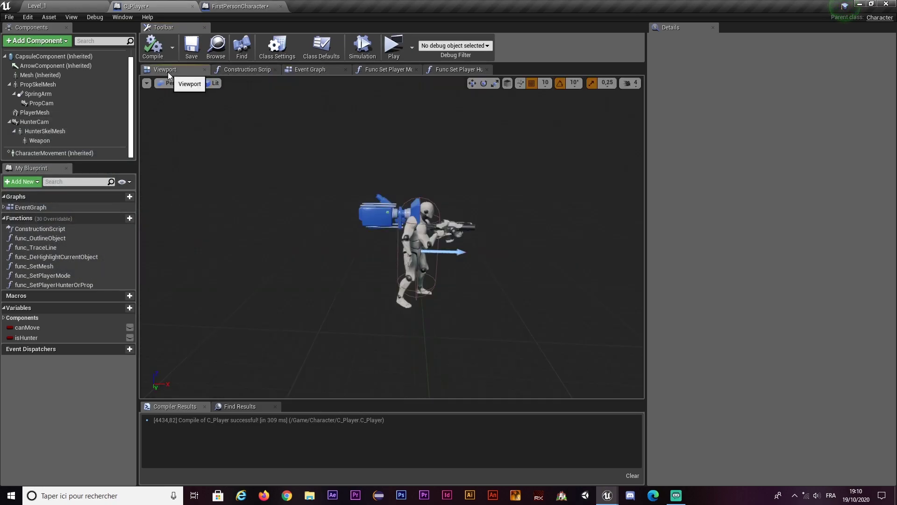
{"action": "left_click", "coordinate": [39, 124]}
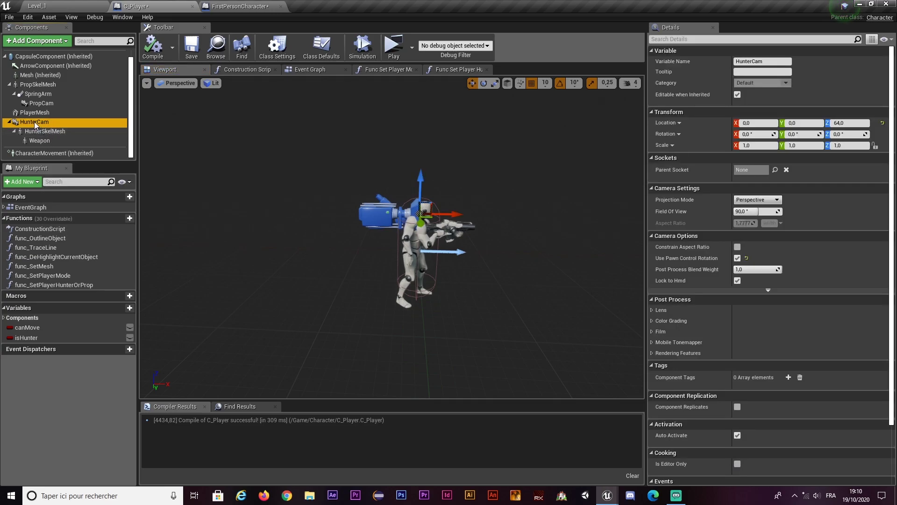
{"action": "left_click", "coordinate": [37, 131]}
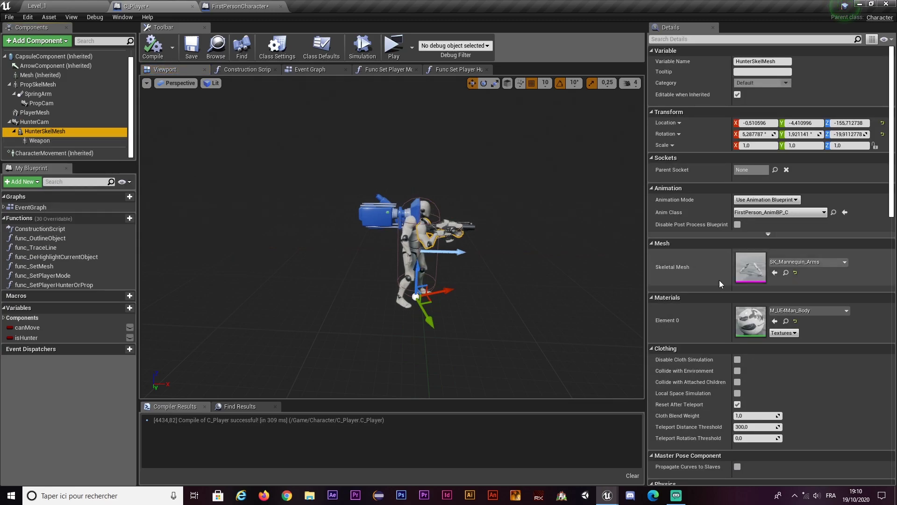
{"action": "left_click", "coordinate": [693, 40]}
{"action": "type", "text": "hidde"}
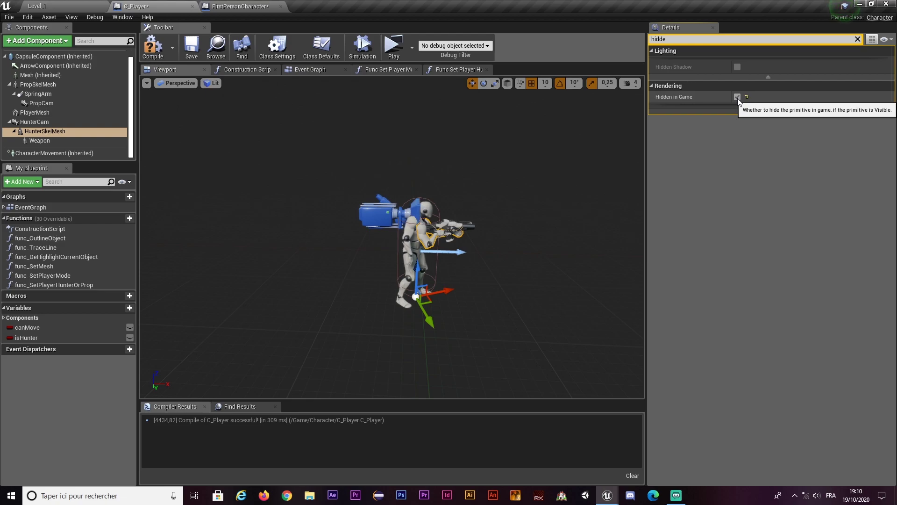
{"action": "left_click", "coordinate": [153, 47]}
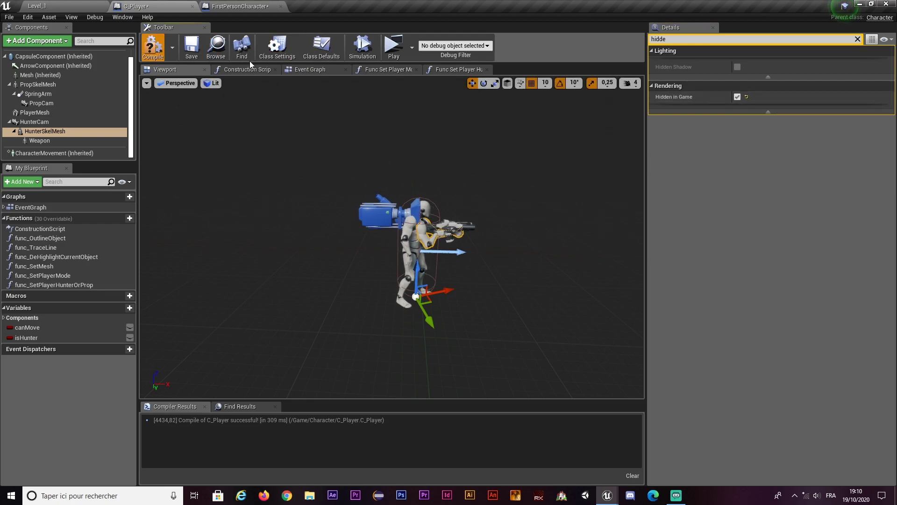
{"action": "left_click", "coordinate": [395, 47]}
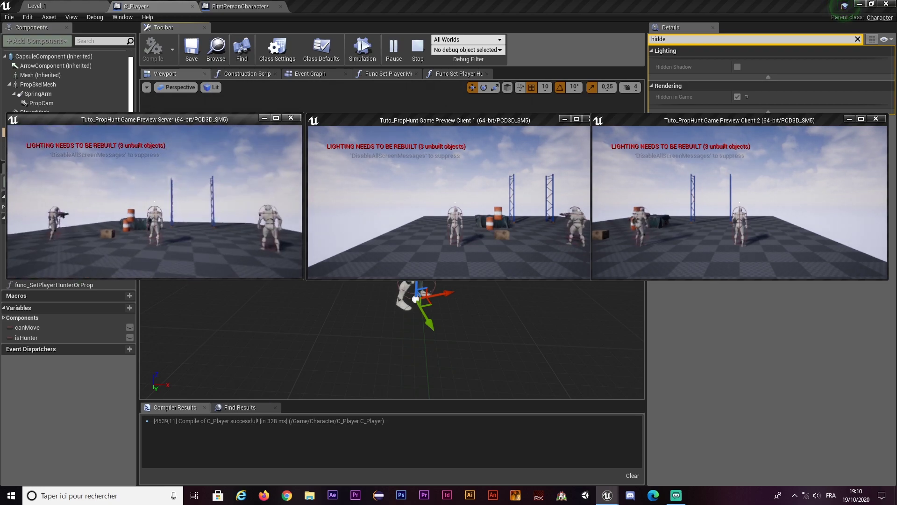
{"action": "key", "text": "Escape"}
Toggle Hidden in Game and retest, then leave it unchecked and recompile C_Player.
{"action": "left_click", "coordinate": [737, 96]}
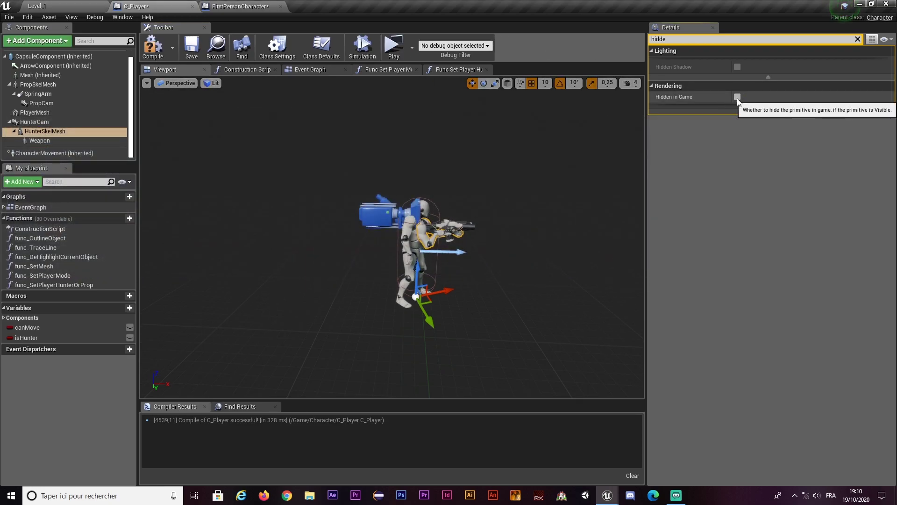
{"action": "left_click", "coordinate": [737, 97]}
{"action": "left_click", "coordinate": [394, 47]}
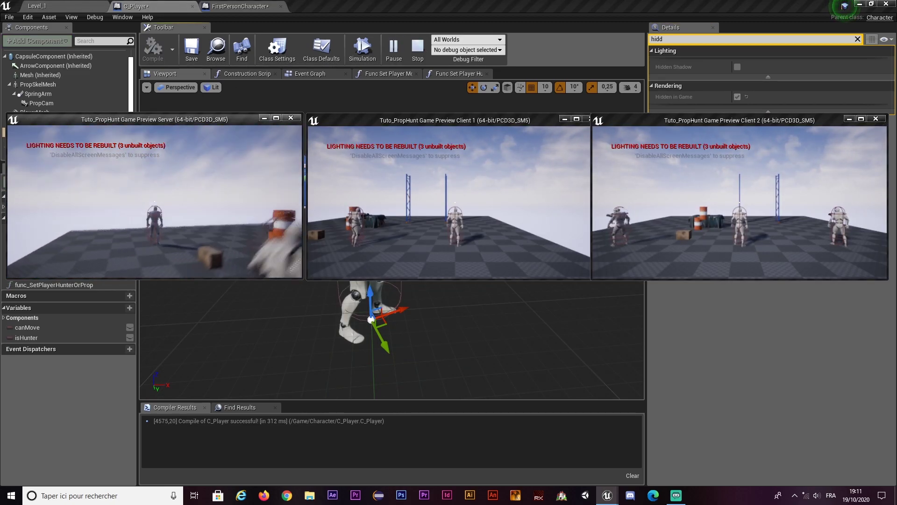
{"action": "key", "text": "Escape"}
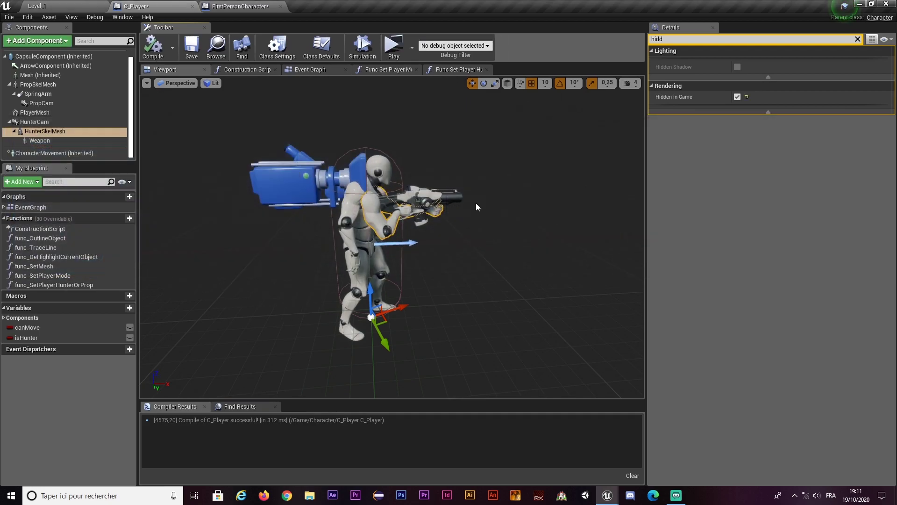
{"action": "left_click", "coordinate": [738, 97]}
{"action": "left_click", "coordinate": [153, 46]}
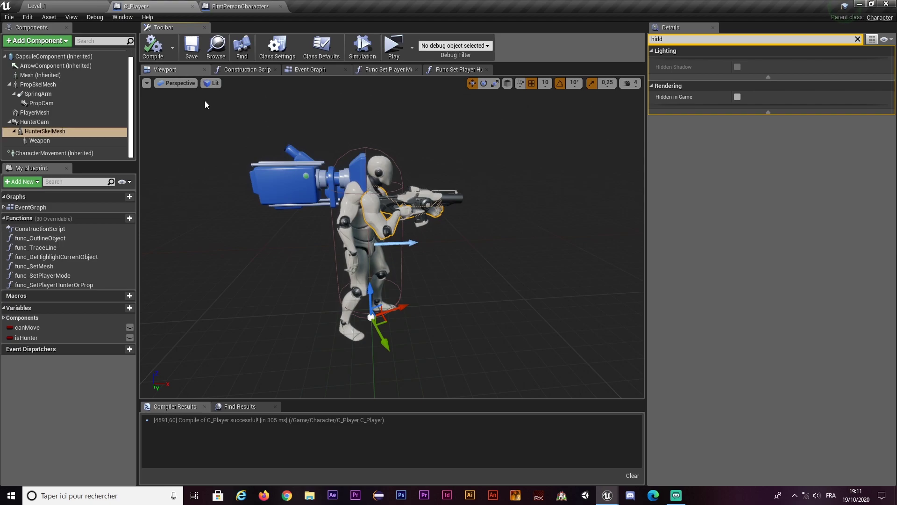
{"action": "left_click", "coordinate": [318, 72]}
{"action": "scroll", "coordinate": [345, 184], "scroll_direction": "up", "scroll_amount": 1}
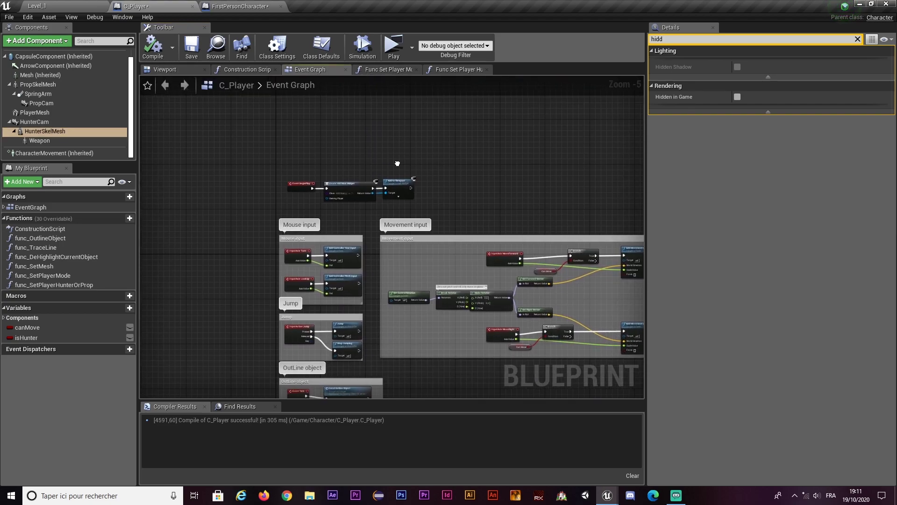
{"action": "scroll", "coordinate": [327, 176], "scroll_direction": "up", "scroll_amount": 1}
{"action": "left_click_drag", "start_coordinate": [223, 144], "coordinate": [312, 233]}
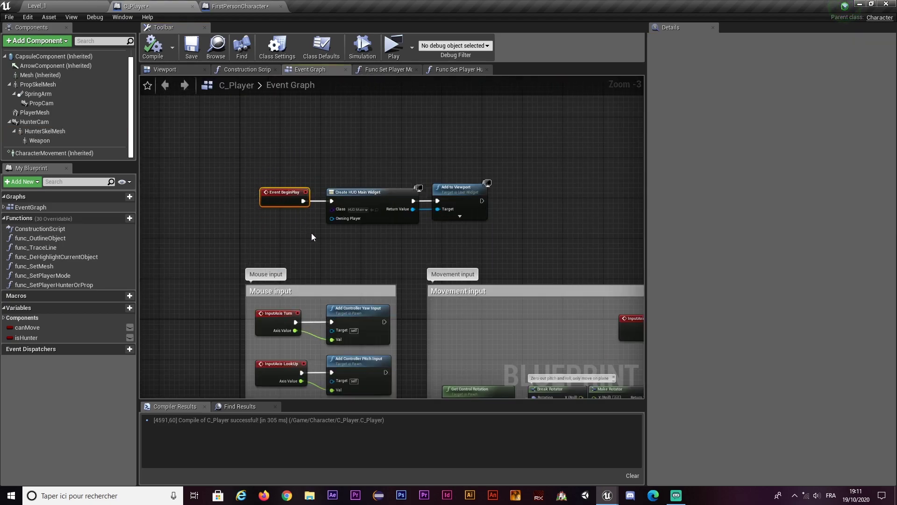
{"action": "right_click_drag", "start_coordinate": [311, 233], "coordinate": [364, 239]}
{"action": "mouse_move", "coordinate": [252, 219]}
{"action": "right_mouse_down"}
{"action": "mouse_move", "coordinate": [312, 355]}
{"action": "mouse_move", "coordinate": [322, 149]}
{"action": "right_mouse_up"}
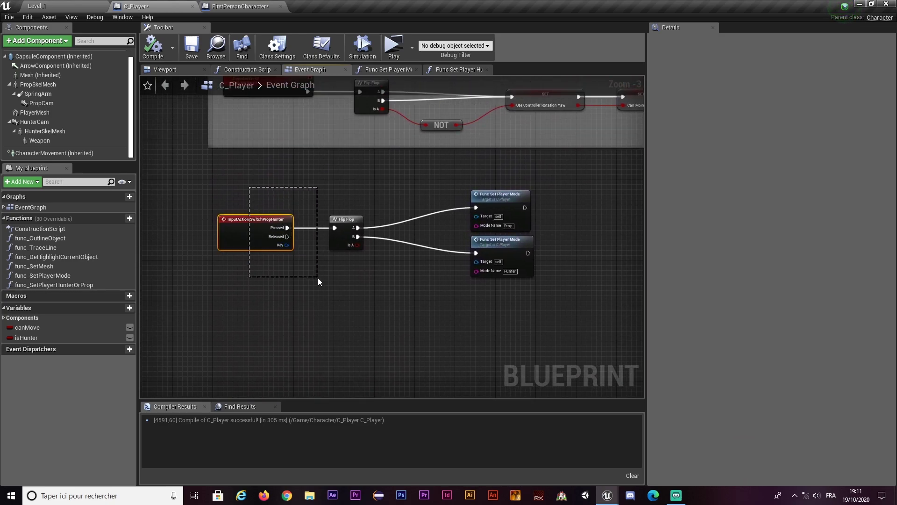
{"action": "left_click_drag", "start_coordinate": [317, 278], "coordinate": [322, 285]}
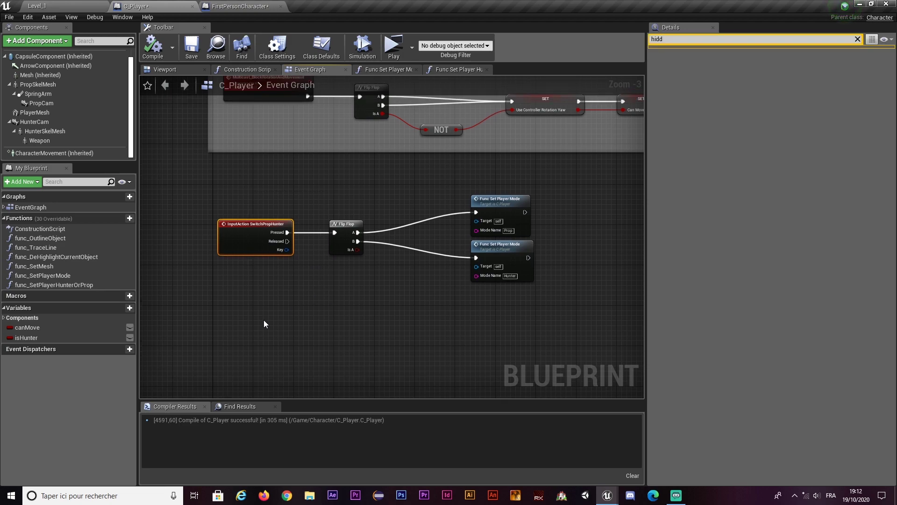
{"action": "right_click_drag", "start_coordinate": [264, 319], "coordinate": [293, 254]}
Add a Server_SetPlayerMode custom event set to replicate Run on Server.
{"action": "right_click", "coordinate": [293, 254]}
{"action": "type", "text": "custom event"}
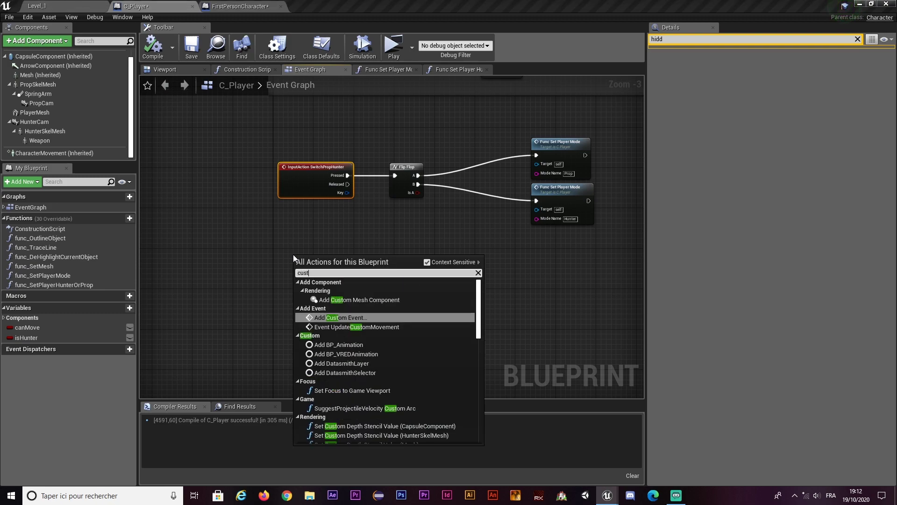
{"action": "key", "text": "Return"}
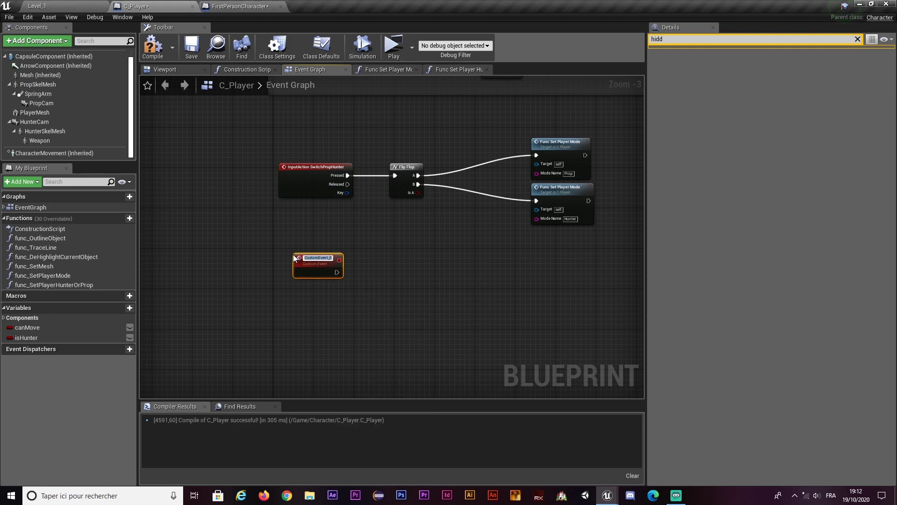
{"action": "type", "text": "Server_Se"}
{"action": "type", "text": "tPlayerMo"}
{"action": "type", "text": "de"}
{"action": "key", "text": "Return"}
{"action": "left_click", "coordinate": [762, 89]}
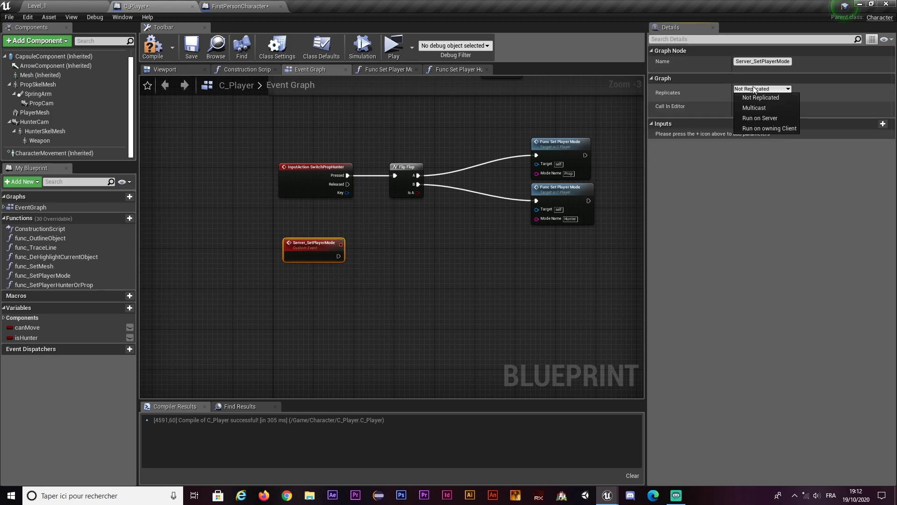
{"action": "left_click", "coordinate": [758, 119]}
Add a second custom event named Multicast_SetPlayerMode.
{"action": "left_click", "coordinate": [301, 312]}
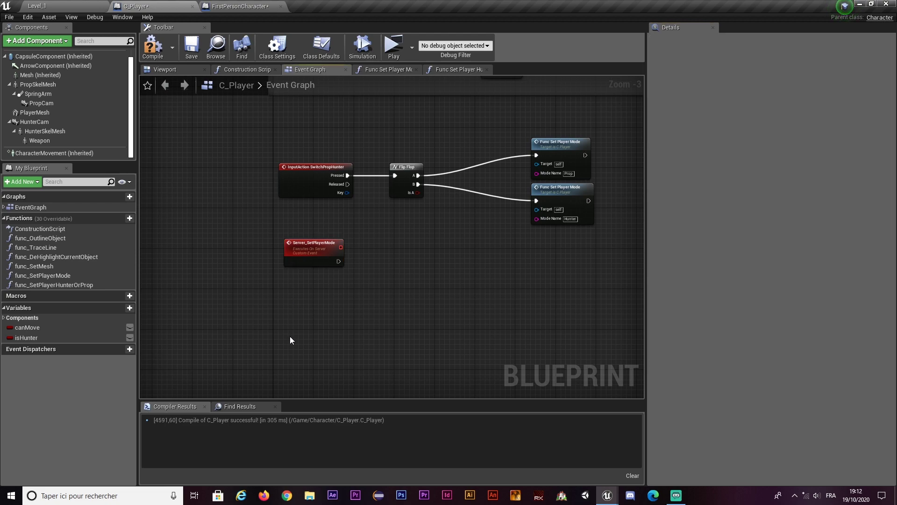
{"action": "right_click", "coordinate": [290, 336]}
{"action": "type", "text": "custom"}
{"action": "key", "text": "Return"}
{"action": "type", "text": "Multicast"}
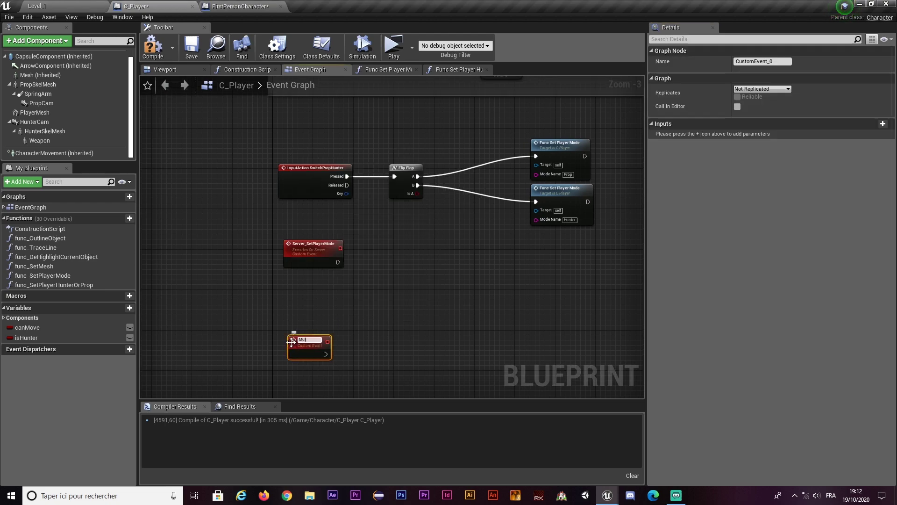
{"action": "type", "text": "_SetPlayerMode"}
Add a Multicast Set Player Mode call and place it between the input and the Flip Flop.
{"action": "left_click_drag", "start_coordinate": [338, 262], "coordinate": [357, 268]}
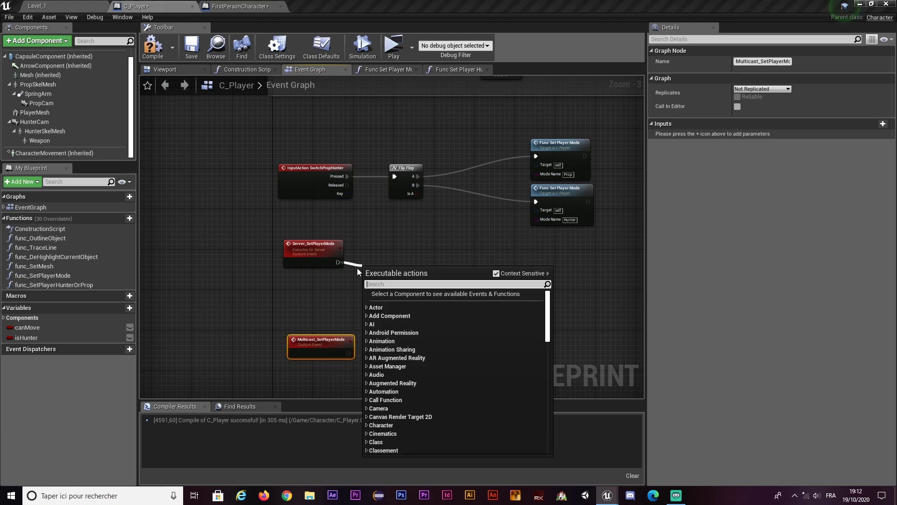
{"action": "type", "text": "multi"}
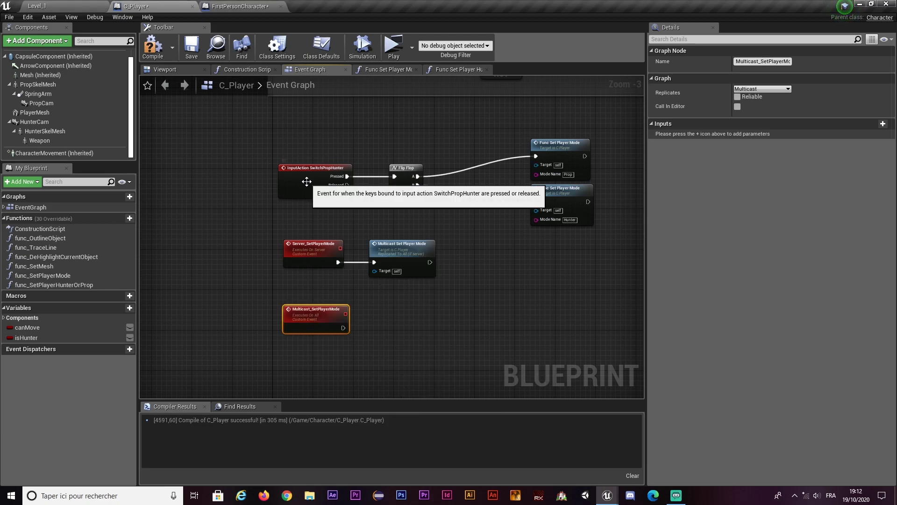
{"action": "mouse_move", "coordinate": [311, 181]}
{"action": "left_mouse_down"}
{"action": "mouse_move", "coordinate": [249, 181]}
{"action": "mouse_move", "coordinate": [310, 180]}
{"action": "left_mouse_up"}
{"action": "type", "text": "multicast"}
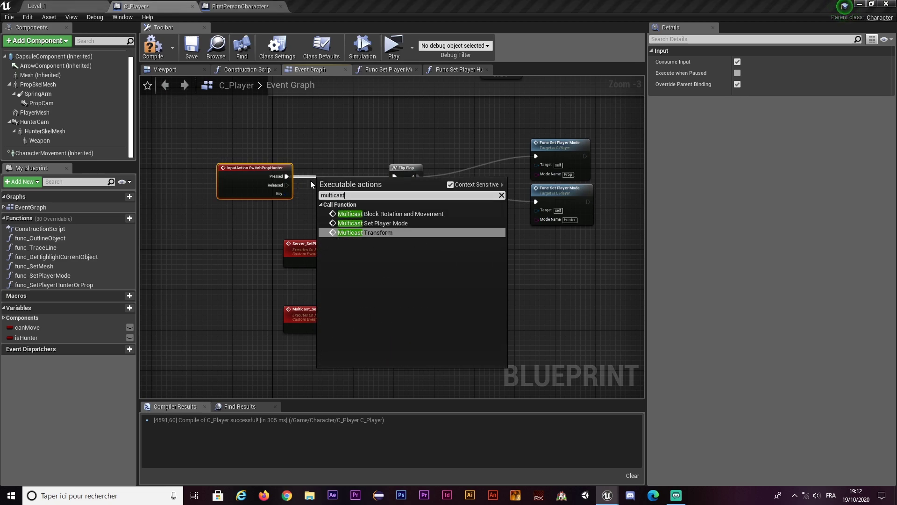
{"action": "left_click", "coordinate": [373, 223]}
{"action": "left_click_drag", "start_coordinate": [349, 189], "coordinate": [337, 164]}
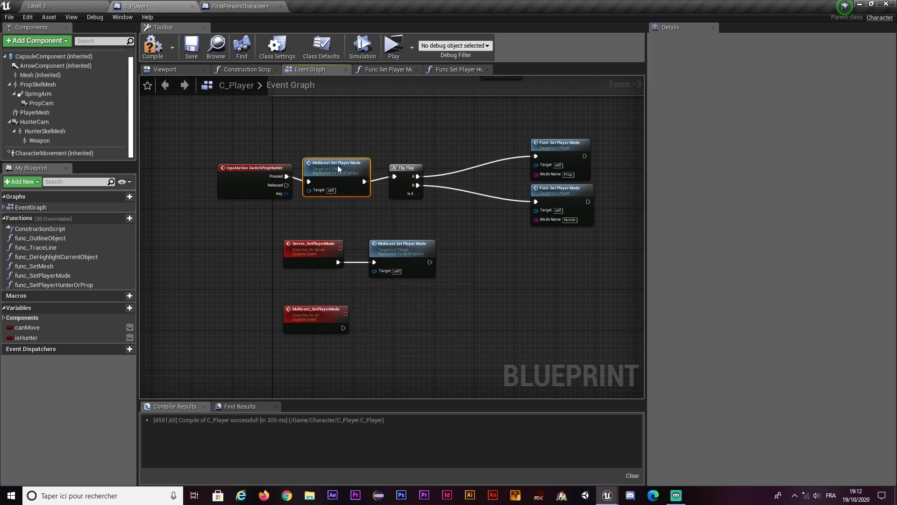
Rearrange the event nodes above the SwitchPropHunter input chain to make room.
{"action": "left_click_drag", "start_coordinate": [280, 207], "coordinate": [464, 330]}
{"action": "left_click_drag", "start_coordinate": [402, 273], "coordinate": [371, 130]}
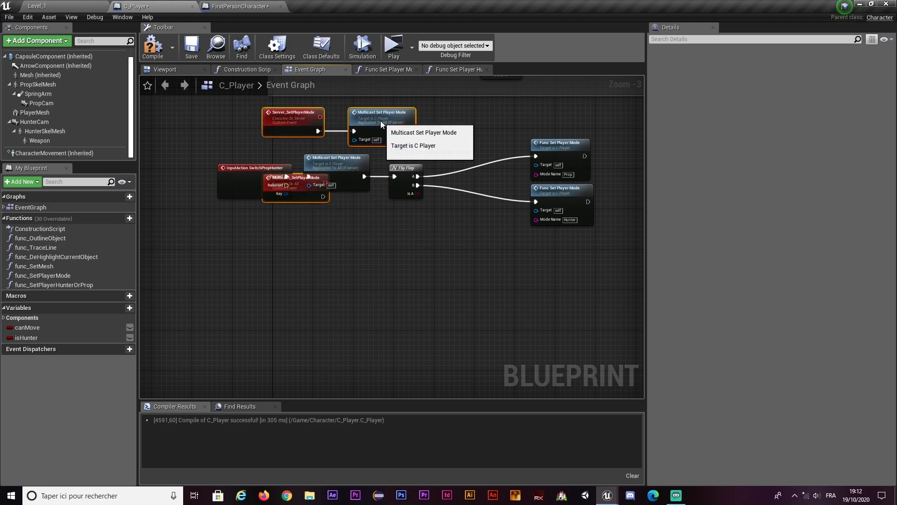
{"action": "left_click", "coordinate": [279, 185]}
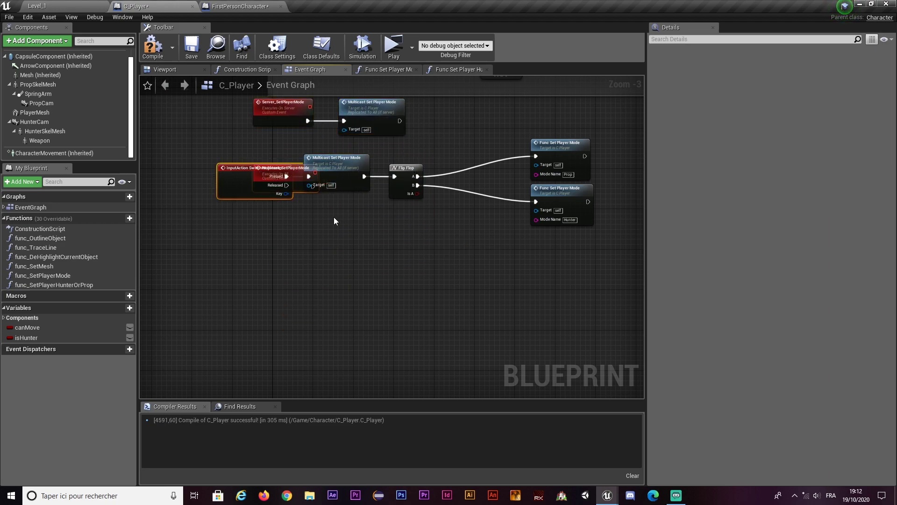
{"action": "left_click_drag", "start_coordinate": [333, 221], "coordinate": [601, 137], "text": "shift"}
{"action": "mouse_move", "coordinate": [340, 172]}
{"action": "left_mouse_down"}
{"action": "mouse_move", "coordinate": [341, 253]}
{"action": "mouse_move", "coordinate": [297, 170]}
{"action": "left_mouse_up"}
{"action": "left_click", "coordinate": [295, 246]}
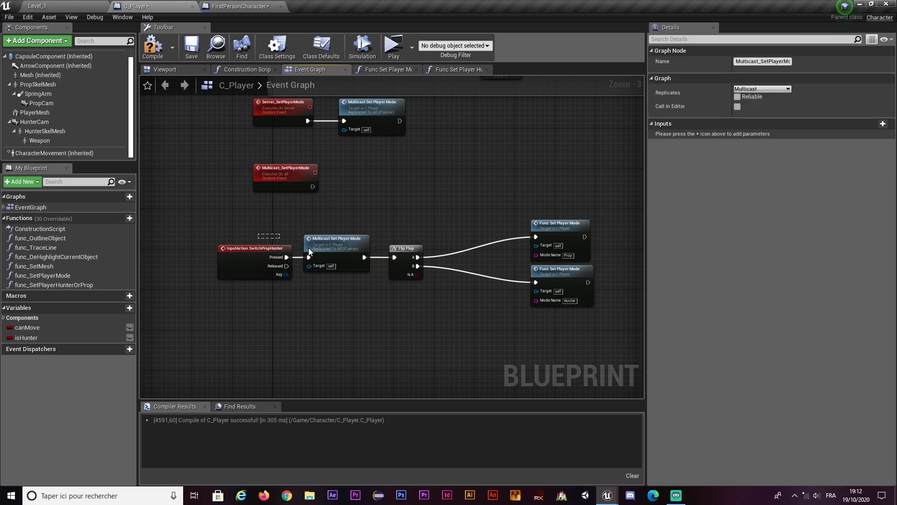
{"action": "left_click_drag", "start_coordinate": [308, 253], "coordinate": [543, 323]}
{"action": "left_click_drag", "start_coordinate": [556, 231], "coordinate": [571, 206]}
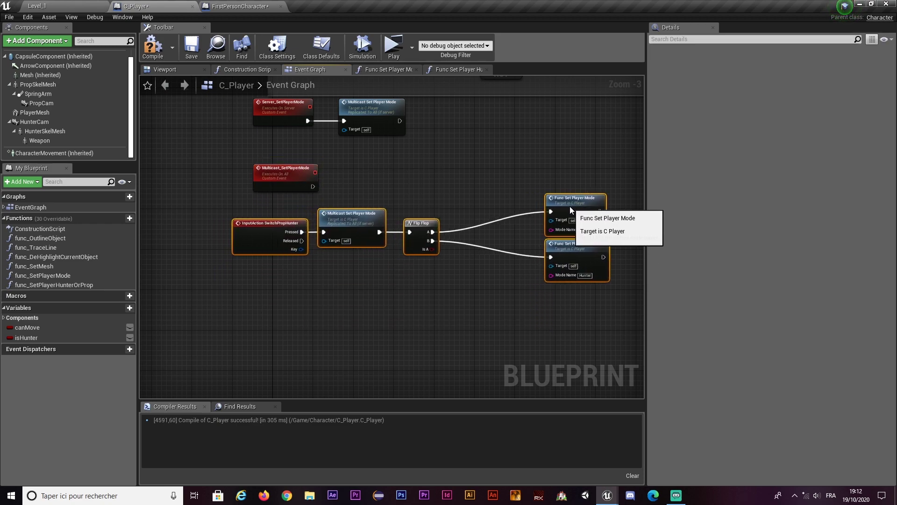
{"action": "left_click_drag", "start_coordinate": [410, 307], "coordinate": [619, 217]}
{"action": "left_click", "coordinate": [385, 240]}
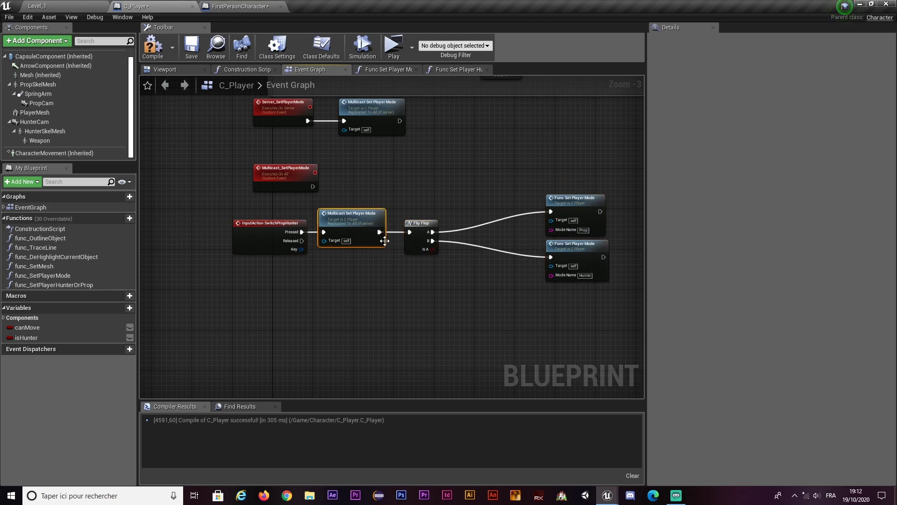
Wire Multicast_SetPlayerMode into the Flip Flop and tidy the graph layout.
{"action": "left_click_drag", "start_coordinate": [313, 186], "coordinate": [411, 232]}
{"action": "mouse_move", "coordinate": [422, 294]}
{"action": "left_mouse_down"}
{"action": "mouse_move", "coordinate": [582, 192]}
{"action": "mouse_move", "coordinate": [534, 154]}
{"action": "left_mouse_up"}
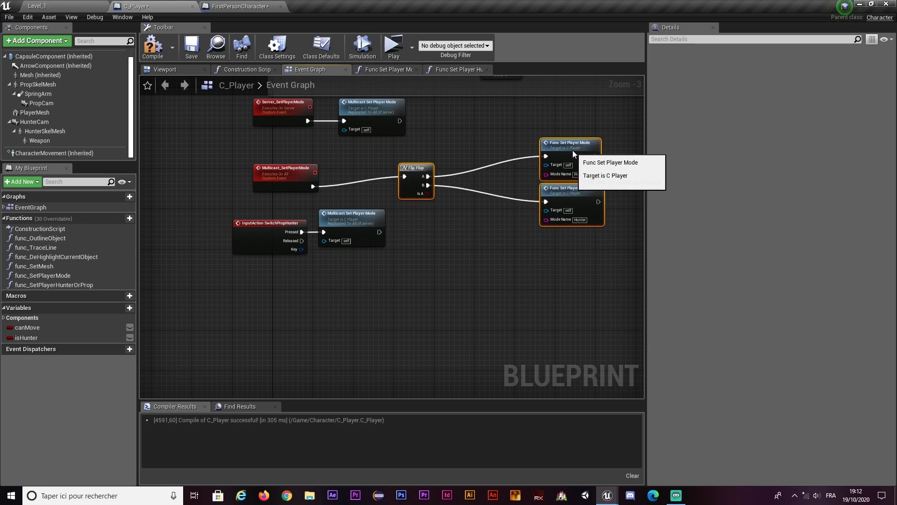
{"action": "left_click_drag", "start_coordinate": [458, 208], "coordinate": [232, 292]}
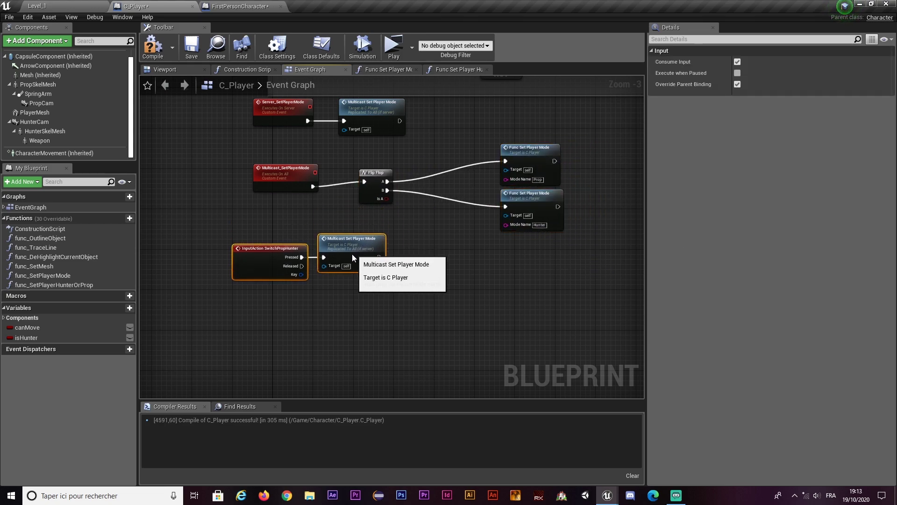
{"action": "left_click_drag", "start_coordinate": [352, 254], "coordinate": [371, 289]}
{"action": "mouse_move", "coordinate": [391, 293]}
{"action": "right_mouse_down"}
{"action": "mouse_move", "coordinate": [391, 210]}
{"action": "mouse_move", "coordinate": [422, 328]}
{"action": "right_mouse_up"}
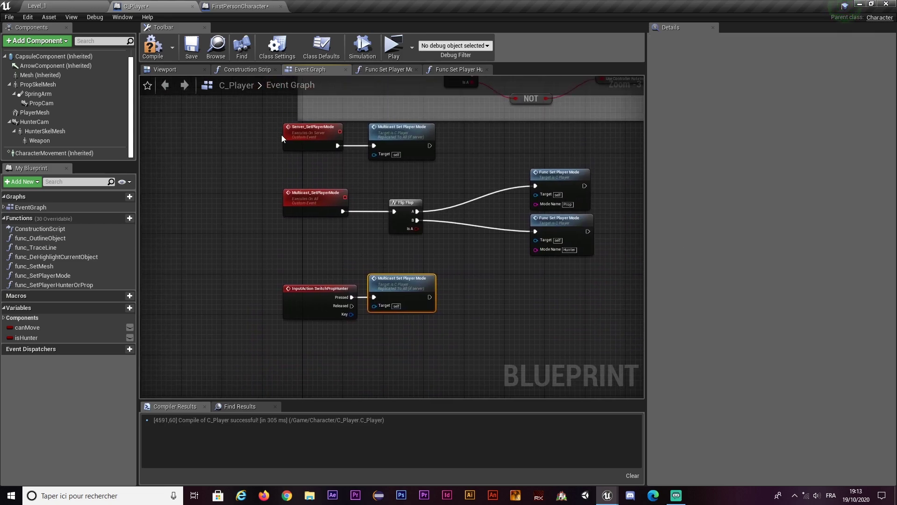
Replace the Multicast Set Player Mode call after SwitchPropHunter Pressed with Server Set Player Mode.
{"action": "left_click_drag", "start_coordinate": [335, 158], "coordinate": [336, 159]}
{"action": "left_click_drag", "start_coordinate": [362, 269], "coordinate": [433, 323]}
{"action": "key", "text": "Delete"}
{"action": "left_click_drag", "start_coordinate": [351, 297], "coordinate": [375, 301]}
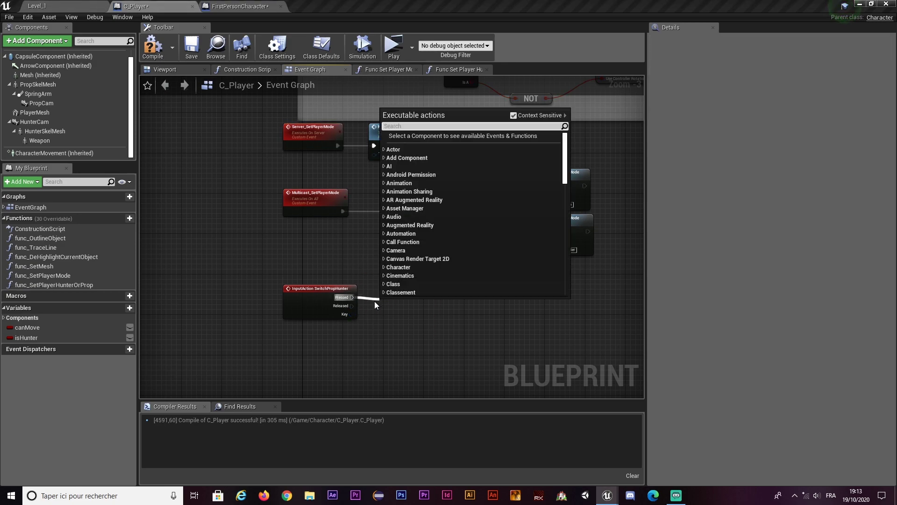
{"action": "type", "text": "server"}
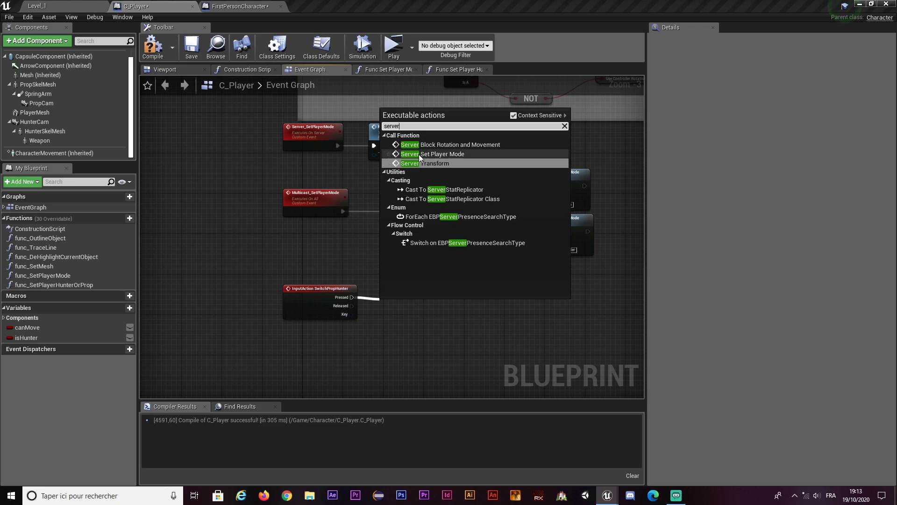
{"action": "left_click", "coordinate": [419, 154]}
{"action": "left_click_drag", "start_coordinate": [408, 318], "coordinate": [411, 291]}
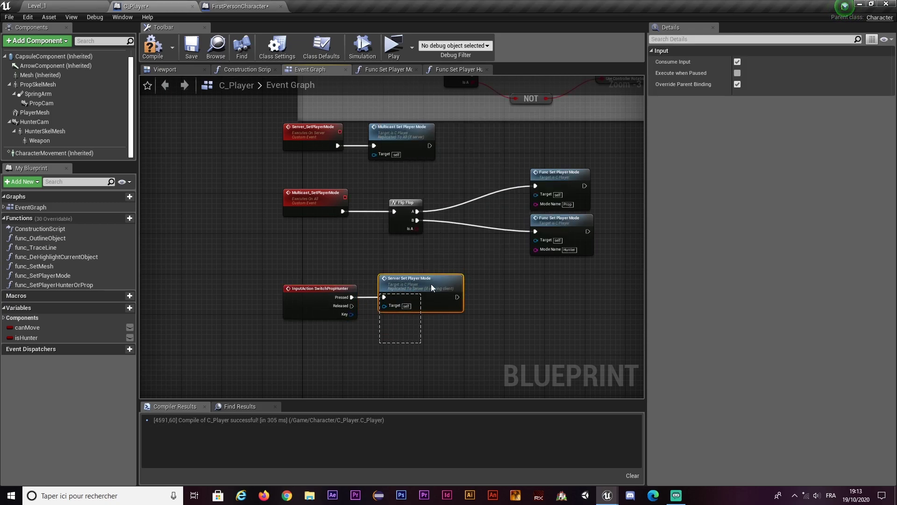
{"action": "scroll", "coordinate": [339, 260], "scroll_direction": "up", "scroll_amount": 3}
{"action": "scroll", "coordinate": [340, 260], "scroll_direction": "down", "scroll_amount": 3}
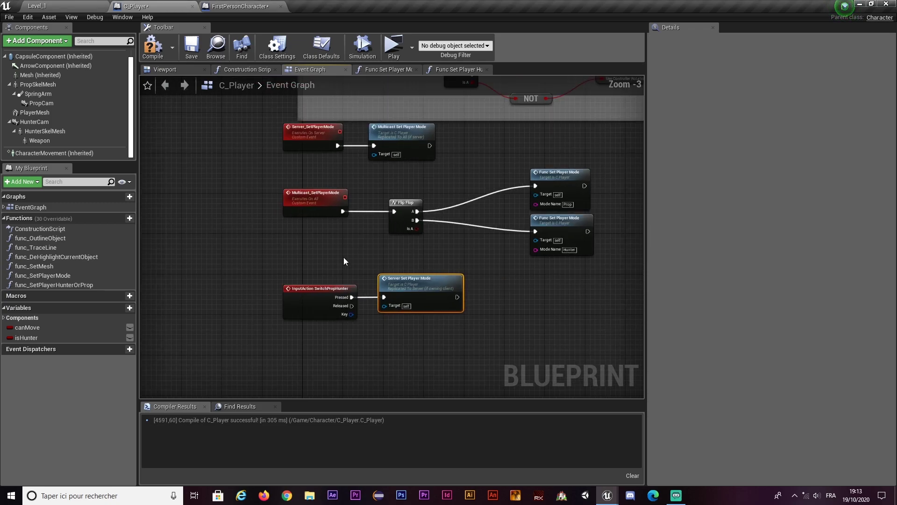
{"action": "left_click", "coordinate": [370, 192]}
{"action": "mouse_move", "coordinate": [363, 213]}
{"action": "right_mouse_down"}
{"action": "mouse_move", "coordinate": [308, 257]}
{"action": "mouse_move", "coordinate": [318, 287]}
{"action": "mouse_move", "coordinate": [310, 257]}
{"action": "right_mouse_up"}
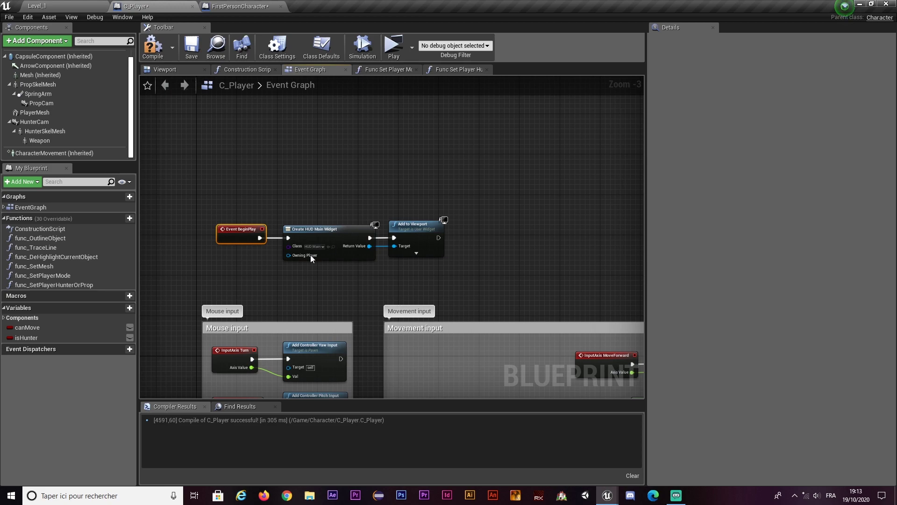
Paste a Server Set Player Mode call after Add to Viewport in BeginPlay, compile, and start a multiplayer test.
{"action": "key", "text": "ctrl+v"}
{"action": "mouse_move", "coordinate": [506, 251]}
{"action": "left_mouse_down"}
{"action": "mouse_move", "coordinate": [494, 230]}
{"action": "mouse_move", "coordinate": [440, 238]}
{"action": "left_mouse_up"}
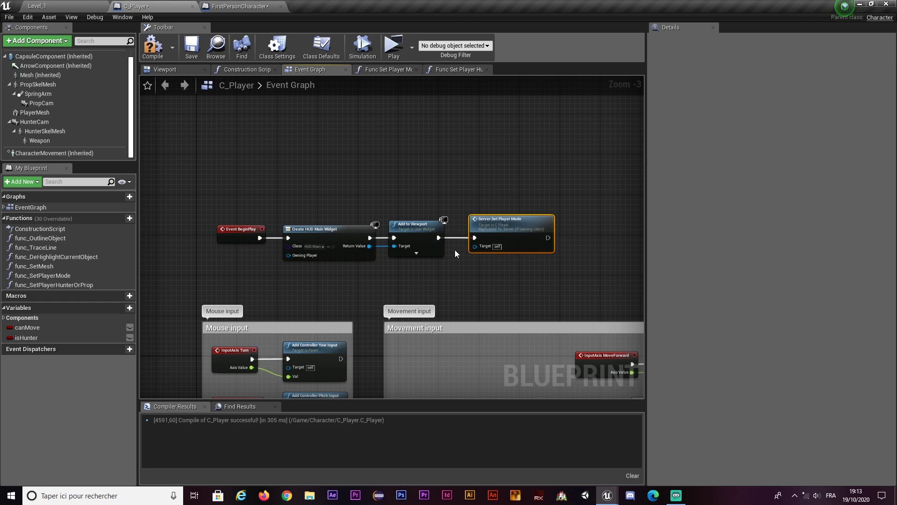
{"action": "left_click", "coordinate": [477, 203]}
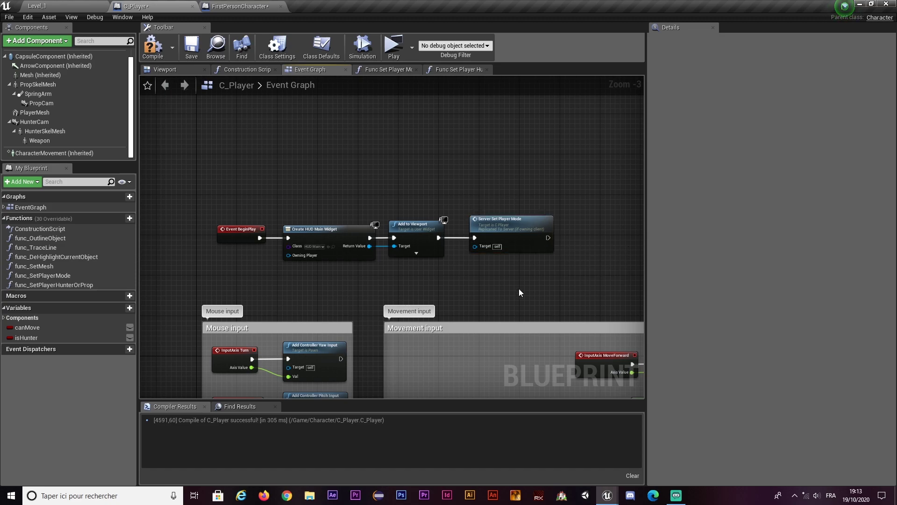
{"action": "left_click", "coordinate": [153, 47]}
{"action": "left_click", "coordinate": [394, 47]}
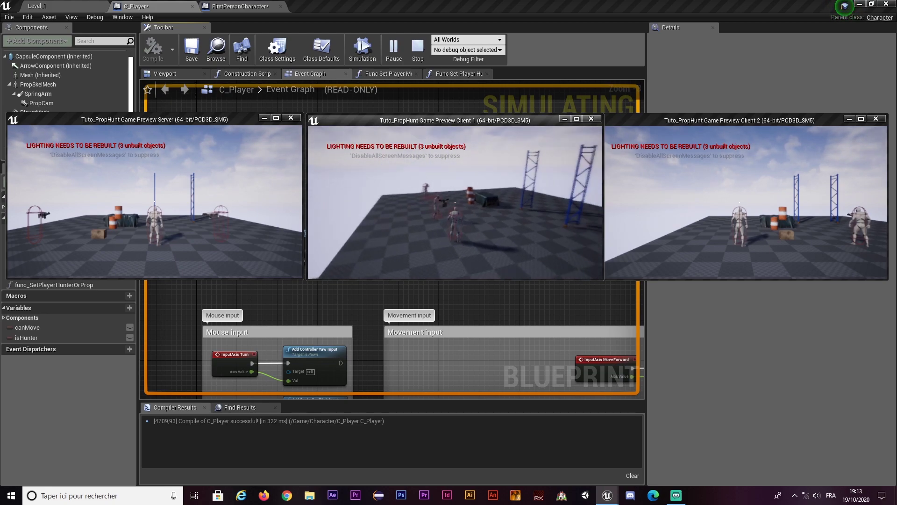
Stop the server-and-two-client play session and return to the Event Graph.
{"action": "key", "text": "Escape"}
{"action": "scroll", "coordinate": [415, 223], "scroll_direction": "down", "scroll_amount": 3}
Delete the Flip Flop node and place an isHunter getter in the graph.
{"action": "scroll", "coordinate": [454, 176], "scroll_direction": "up", "scroll_amount": 3}
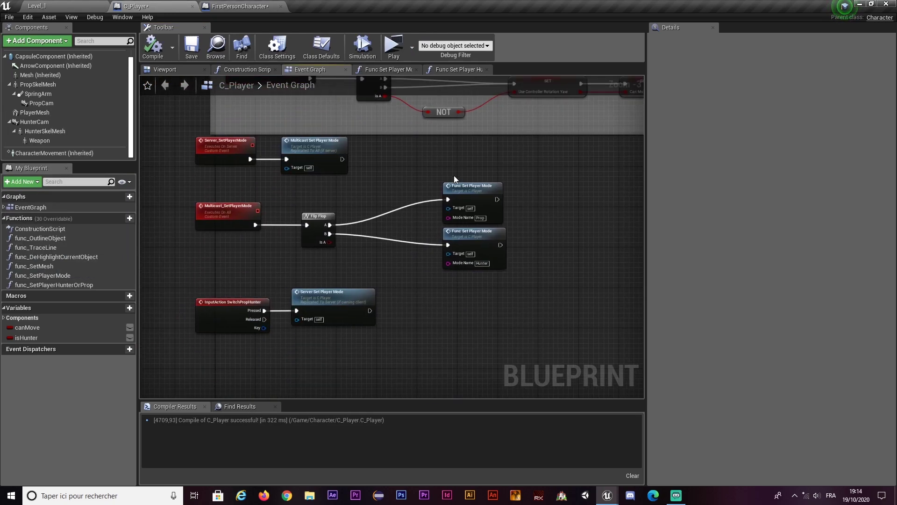
{"action": "left_click_drag", "start_coordinate": [327, 234], "coordinate": [330, 234]}
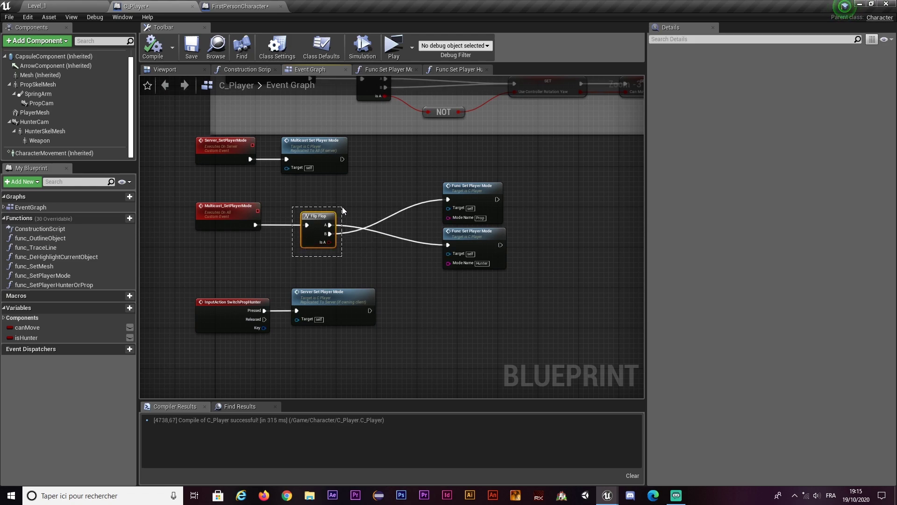
{"action": "key", "text": "Delete"}
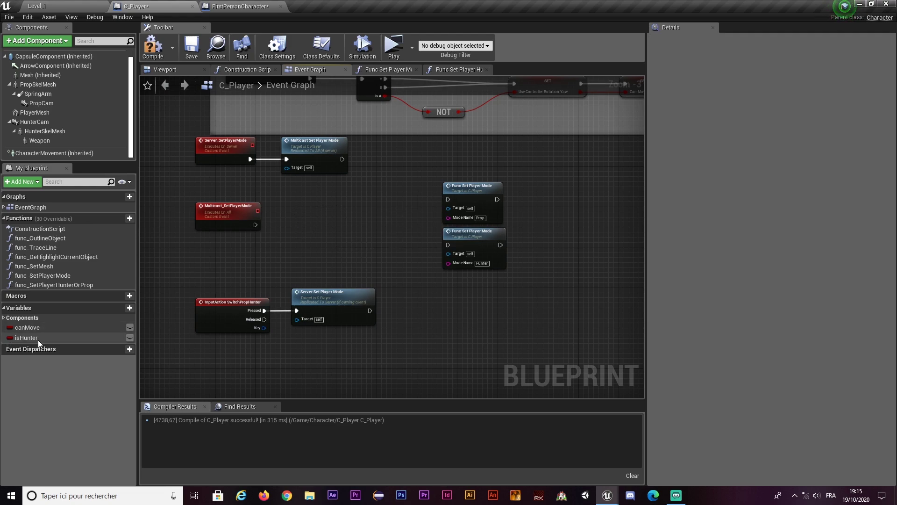
{"action": "mouse_move", "coordinate": [39, 341]}
{"action": "left_mouse_down"}
{"action": "mouse_move", "coordinate": [297, 258]}
{"action": "mouse_move", "coordinate": [267, 243]}
{"action": "left_mouse_up"}
{"action": "left_click", "coordinate": [289, 256]}
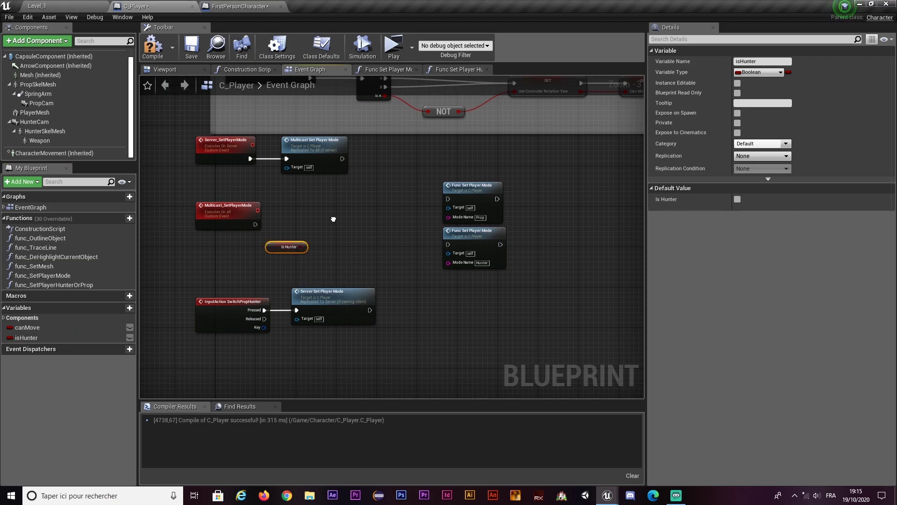
Add a Branch after Multicast_SetPlayerMode with isHunter as its condition.
{"action": "right_click", "coordinate": [333, 220]}
{"action": "type", "text": "branch"}
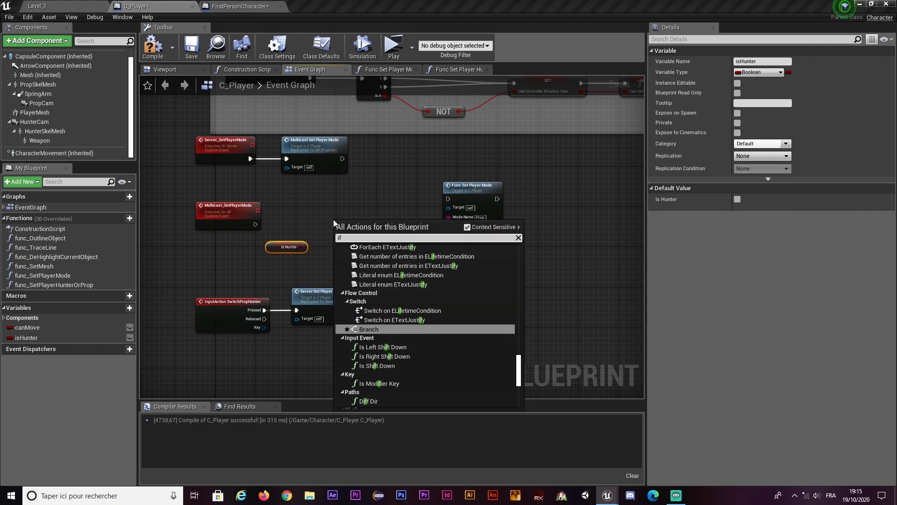
{"action": "key", "text": "Return"}
{"action": "mouse_move", "coordinate": [353, 226]}
{"action": "left_mouse_down"}
{"action": "mouse_move", "coordinate": [347, 210]}
{"action": "mouse_move", "coordinate": [256, 225]}
{"action": "left_mouse_up"}
{"action": "left_click_drag", "start_coordinate": [301, 247], "coordinate": [332, 228]}
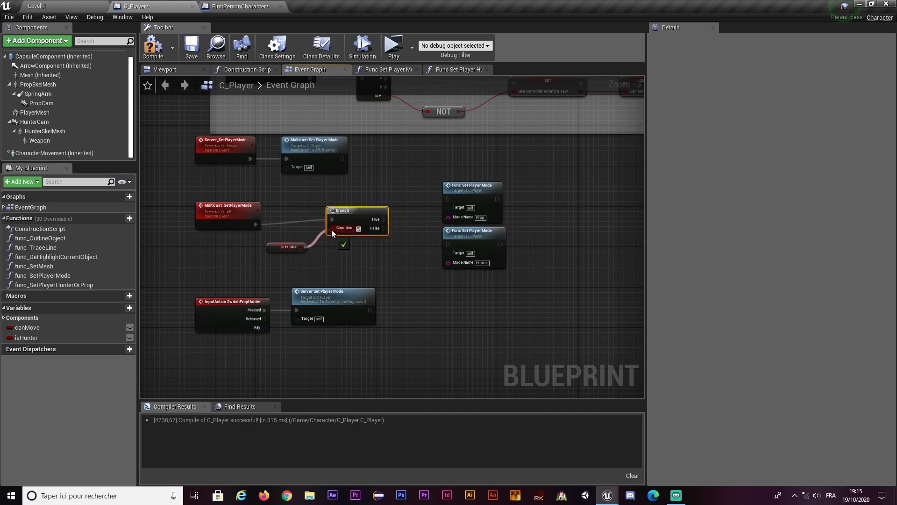
{"action": "left_click", "coordinate": [304, 245]}
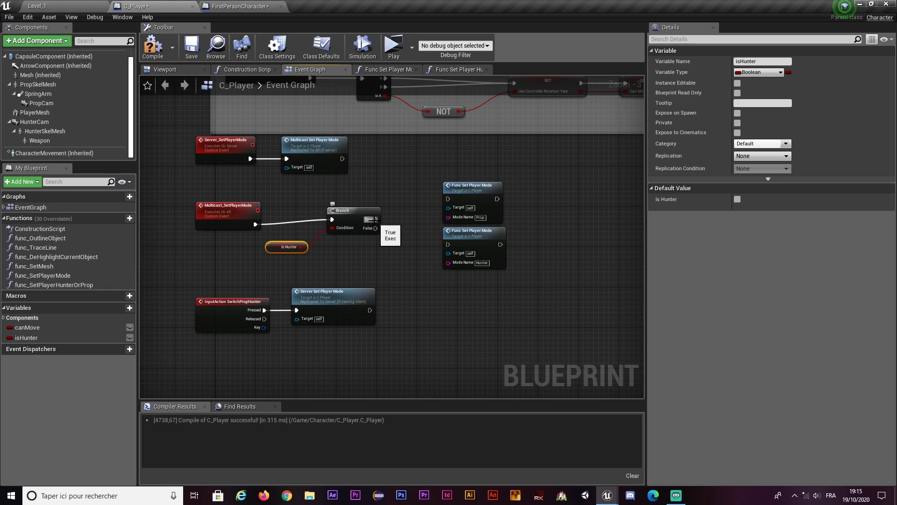
Wire Branch True to Prop mode and False to Hunter mode, then start a multiplayer test.
{"action": "left_click_drag", "start_coordinate": [376, 218], "coordinate": [449, 199]}
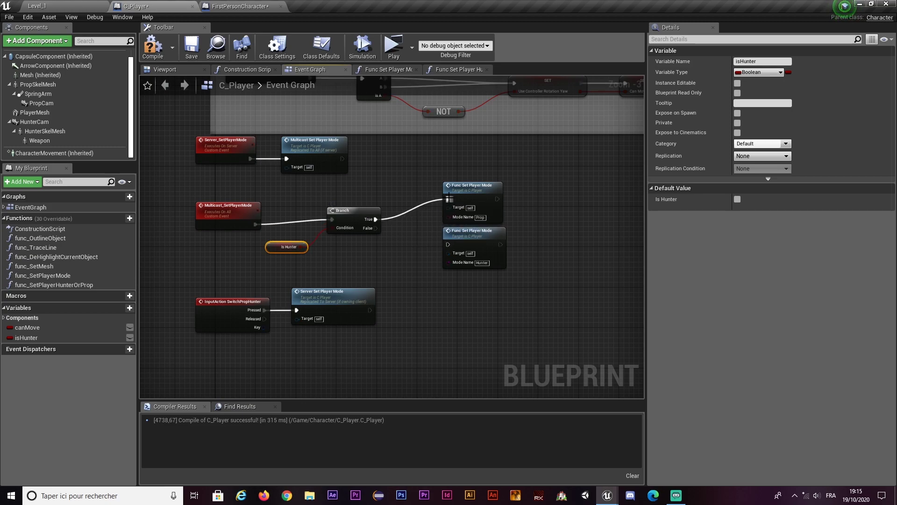
{"action": "left_click_drag", "start_coordinate": [376, 228], "coordinate": [451, 245]}
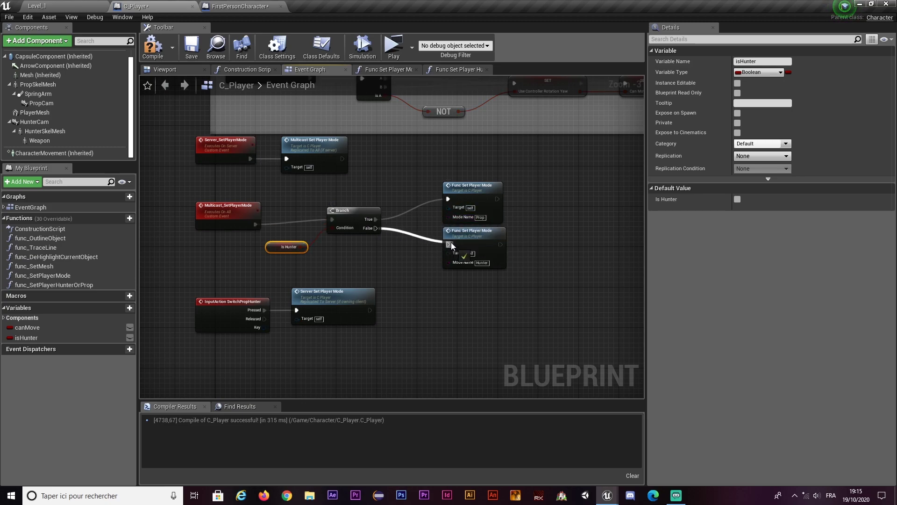
{"action": "left_click", "coordinate": [467, 250]}
{"action": "left_click", "coordinate": [394, 237]}
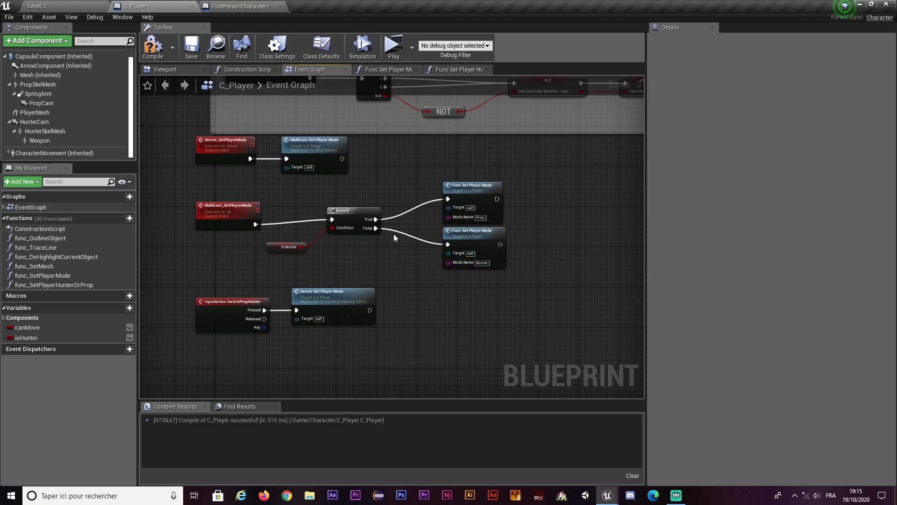
{"action": "left_click", "coordinate": [393, 46]}
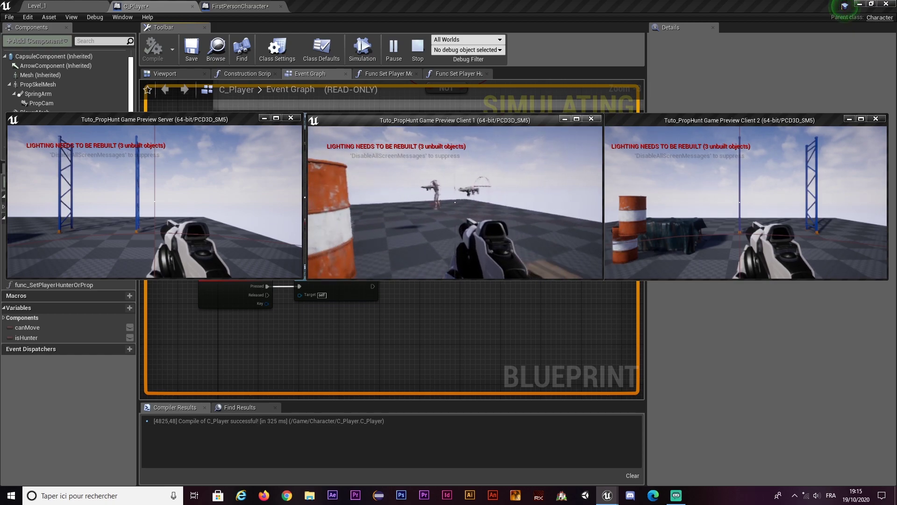
Walk Client 1 up to another player, stop the test, and select BeginPlay's Server Set Player Mode.
{"action": "key", "text": "w"}
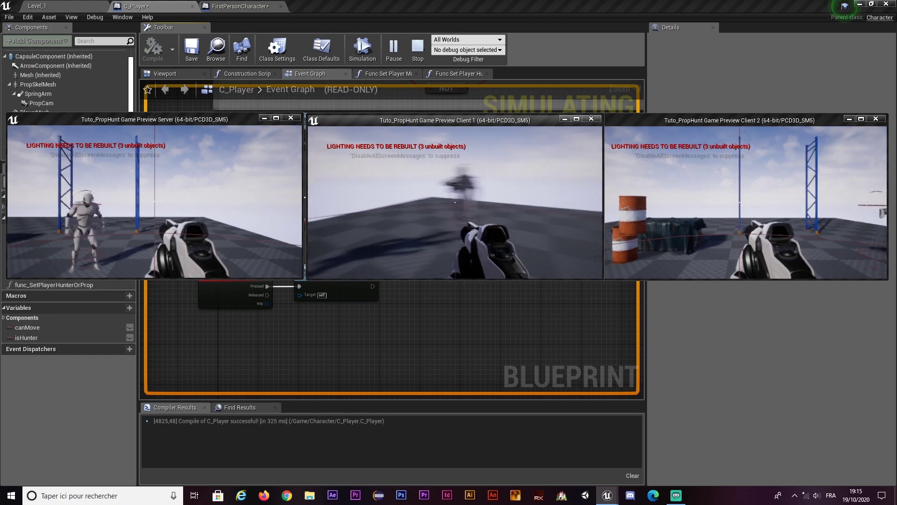
{"action": "key", "text": "w"}
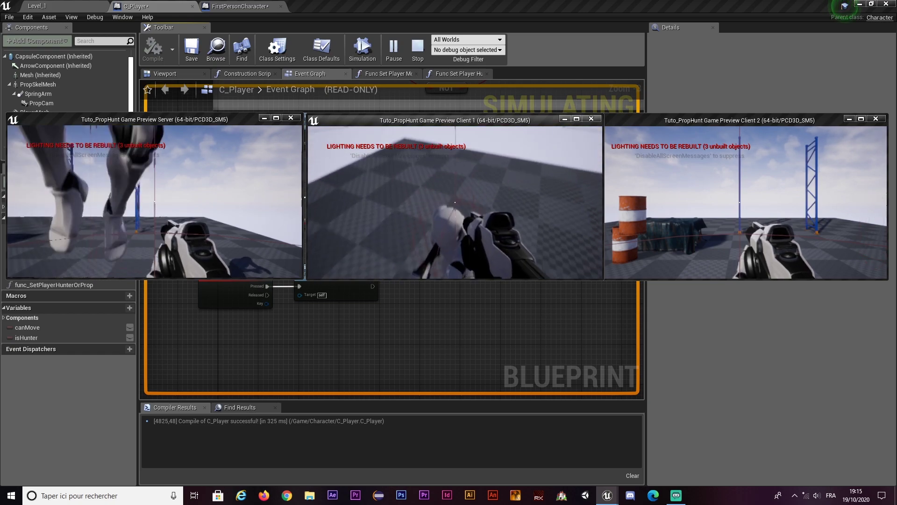
{"action": "key", "text": "Escape"}
{"action": "left_click_drag", "start_coordinate": [346, 206], "coordinate": [438, 266]}
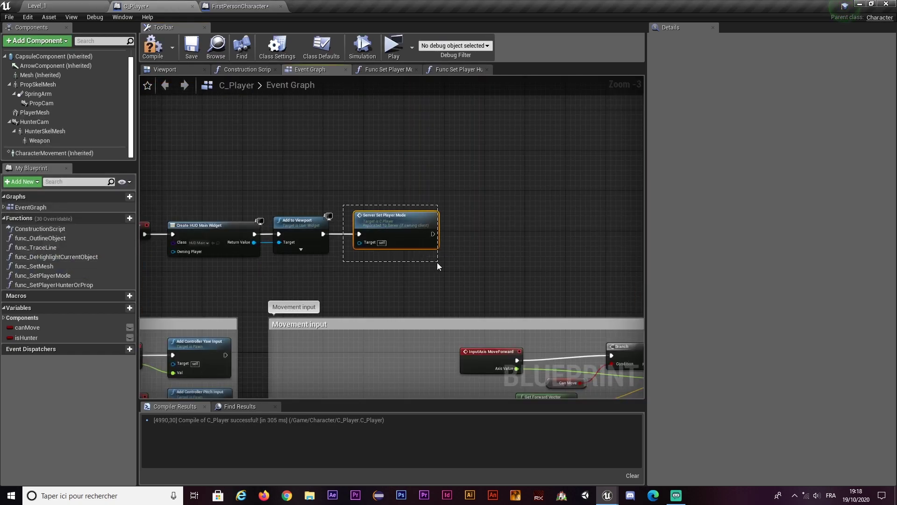
Swap BeginPlay's final call to Multicast Set Player Mode after Add to Viewport, compile, and select isHunter.
{"action": "key", "text": "Delete"}
{"action": "right_click", "coordinate": [367, 224]}
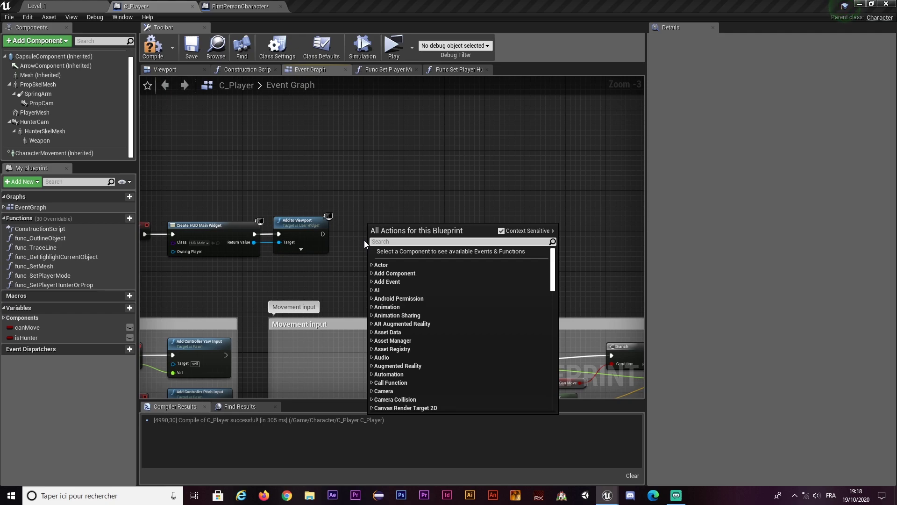
{"action": "type", "text": "multicast"}
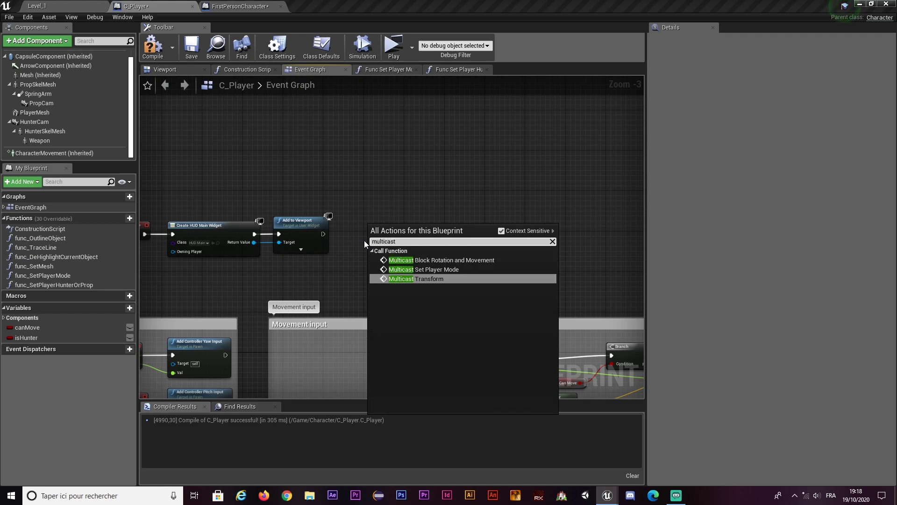
{"action": "left_click", "coordinate": [439, 271]}
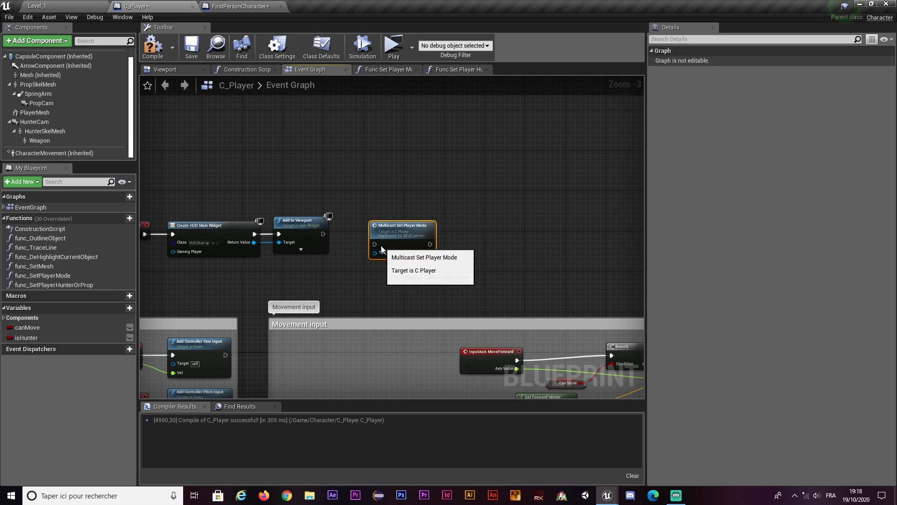
{"action": "left_click_drag", "start_coordinate": [375, 244], "coordinate": [323, 233]}
{"action": "right_click_drag", "start_coordinate": [172, 136], "coordinate": [239, 127]}
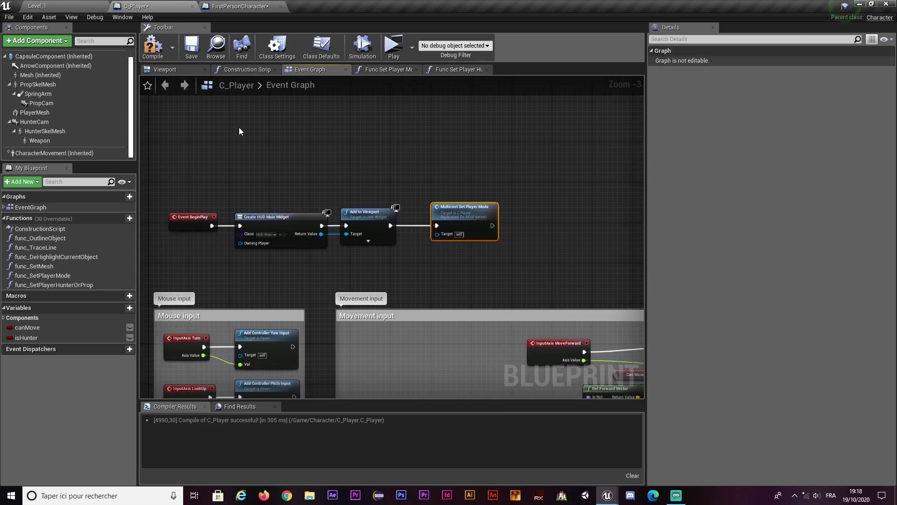
{"action": "left_click", "coordinate": [153, 46]}
{"action": "left_click", "coordinate": [28, 337]}
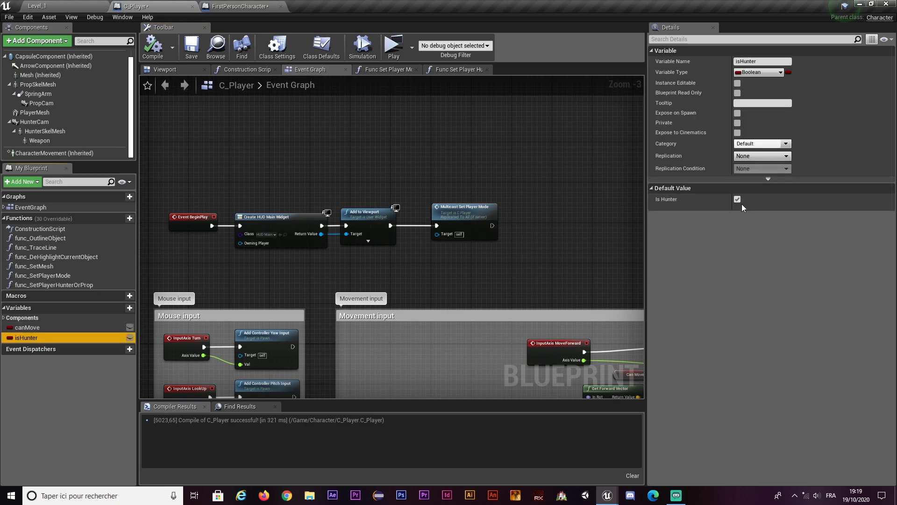
Run a server-and-two-client test, walking Client 1 and checking Client 2, then stop the session.
{"action": "left_click", "coordinate": [403, 52]}
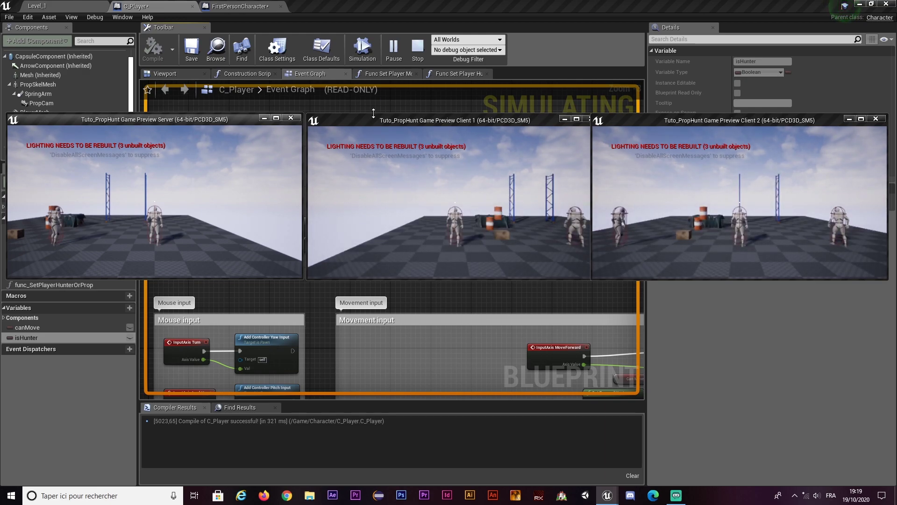
{"action": "left_click", "coordinate": [374, 140]}
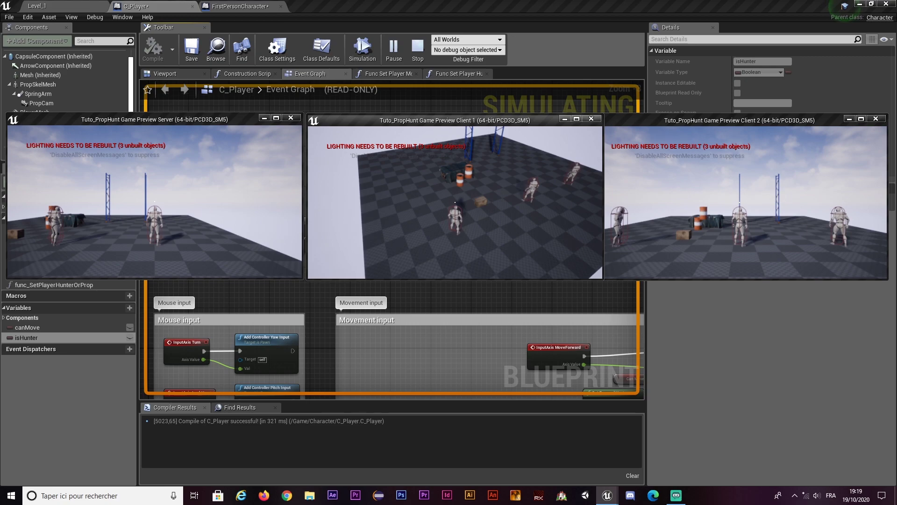
{"action": "key", "text": "w"}
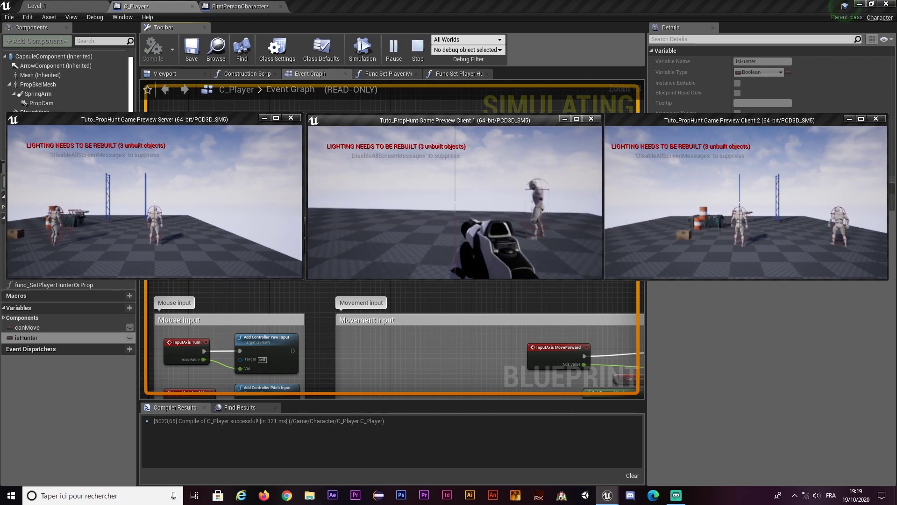
{"action": "key", "text": "w"}
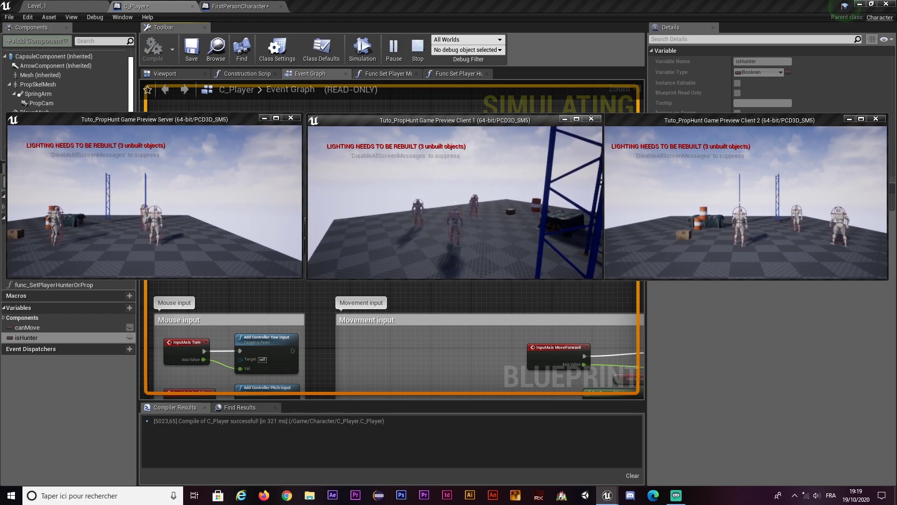
{"action": "key", "text": "super"}
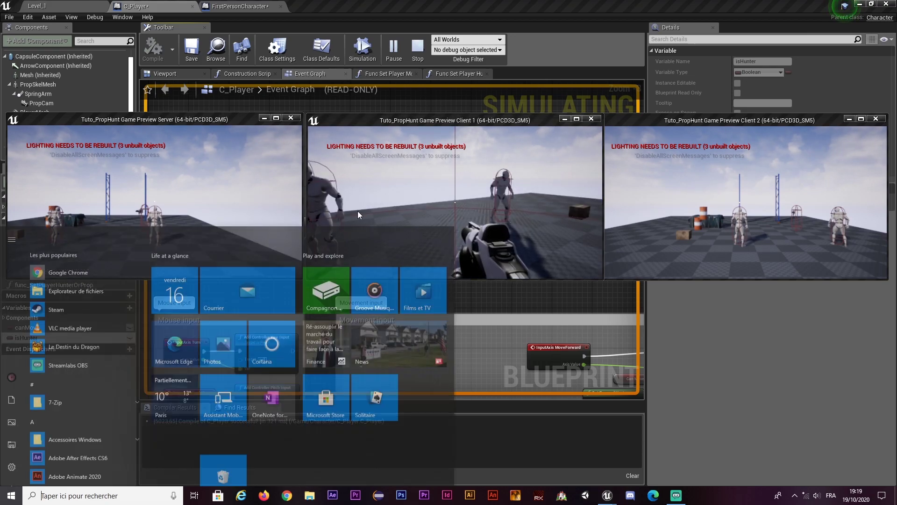
{"action": "left_click", "coordinate": [740, 202]}
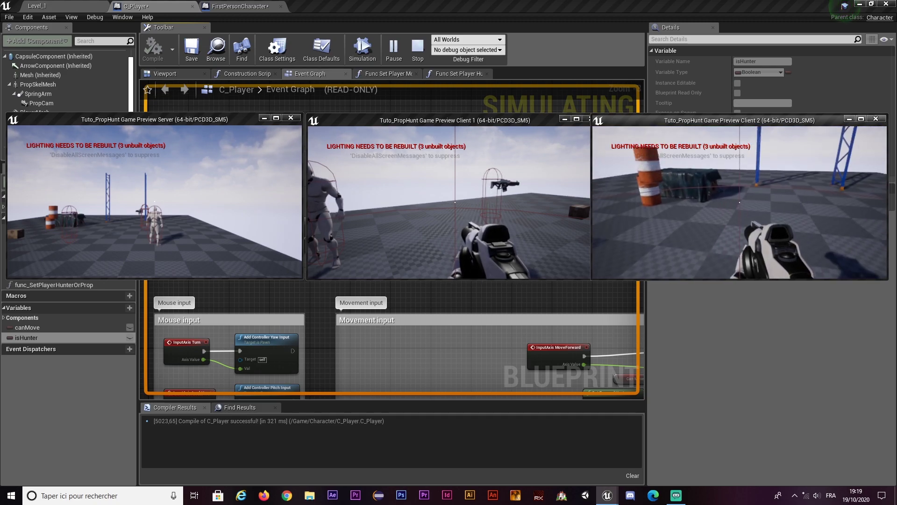
{"action": "key", "text": "Escape"}
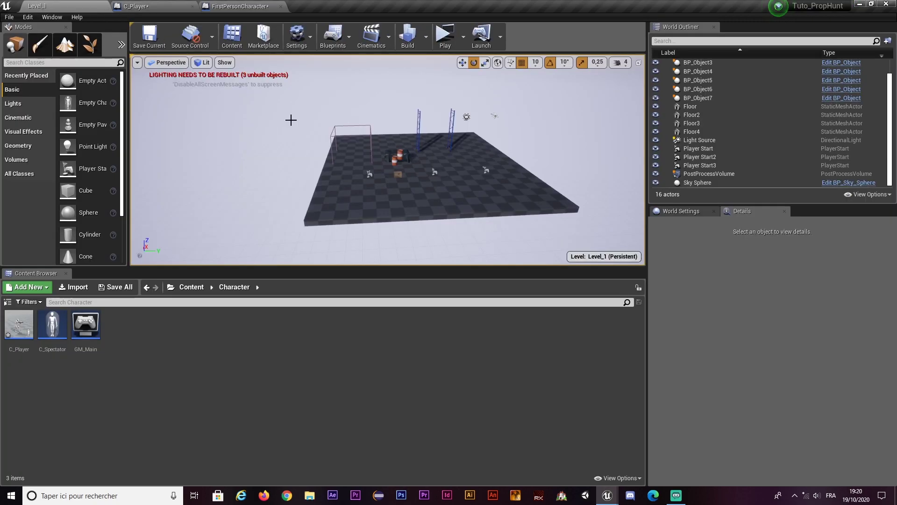